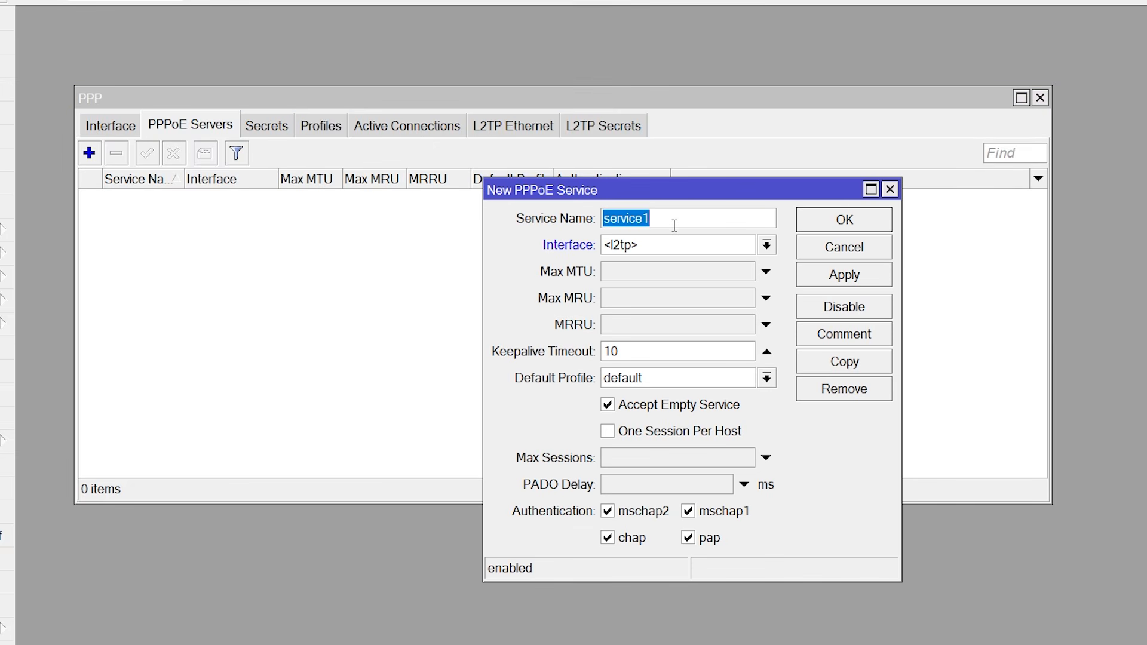
- Name the new PPPoE service 'PPPoE', checking the Muping Mikrotik diagram along the way
{"action": "key", "text": "BackSpace"}
{"action": "type", "text": "PPPoE"}
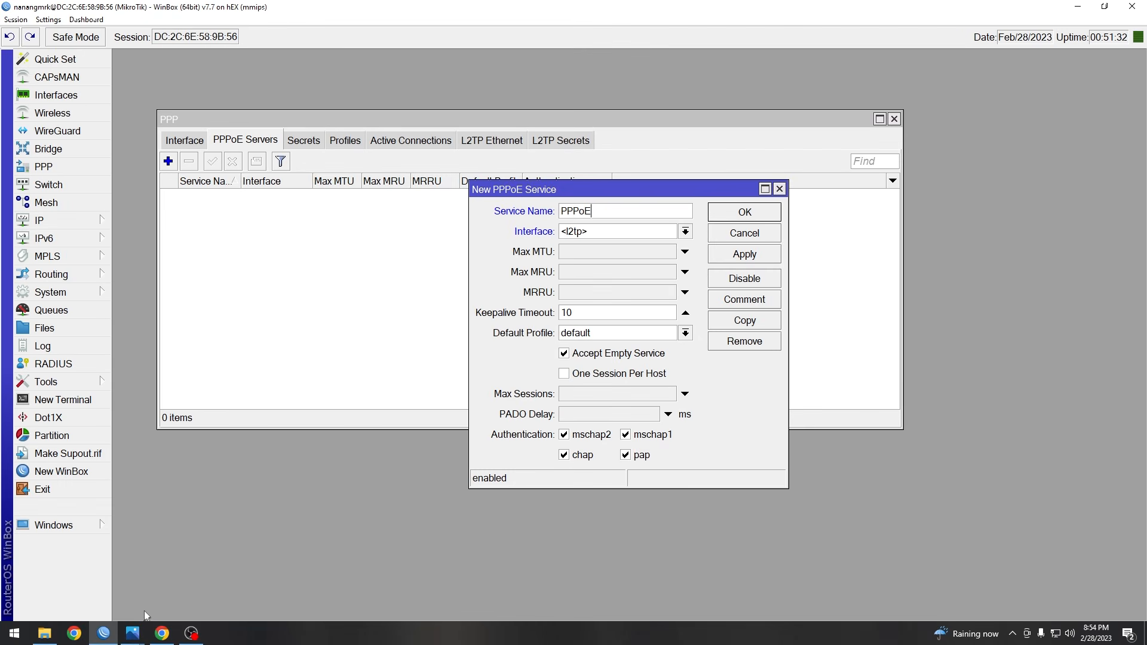
{"action": "mouse_move", "coordinate": [132, 633]}
{"action": "left_click", "coordinate": [328, 559]}
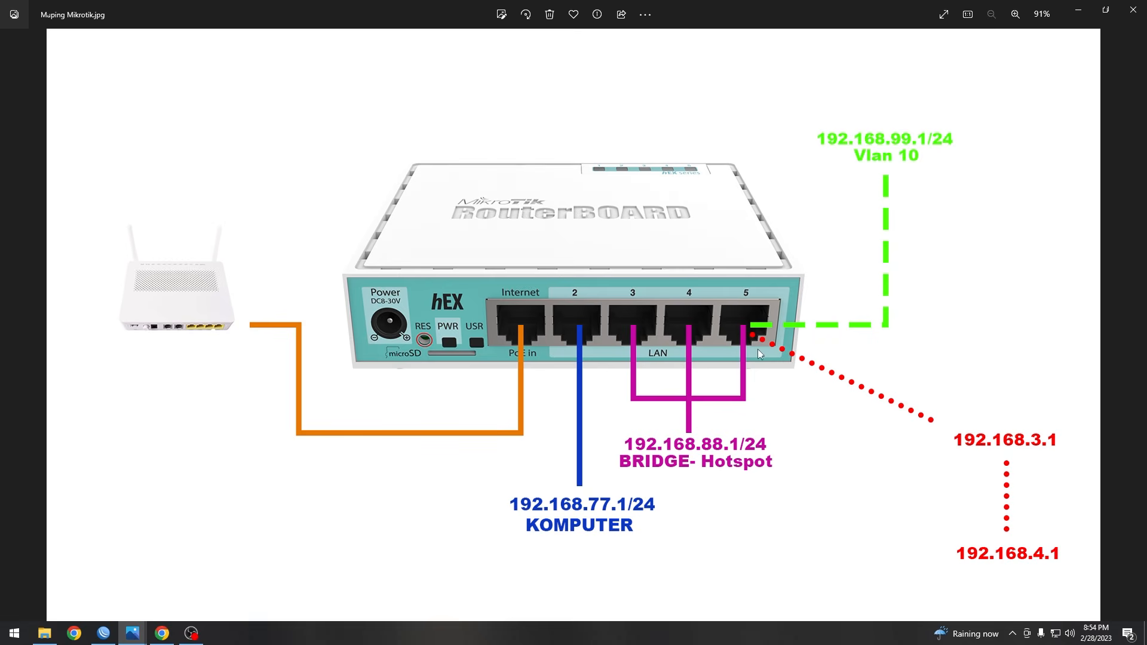
{"action": "left_click", "coordinate": [1078, 11]}
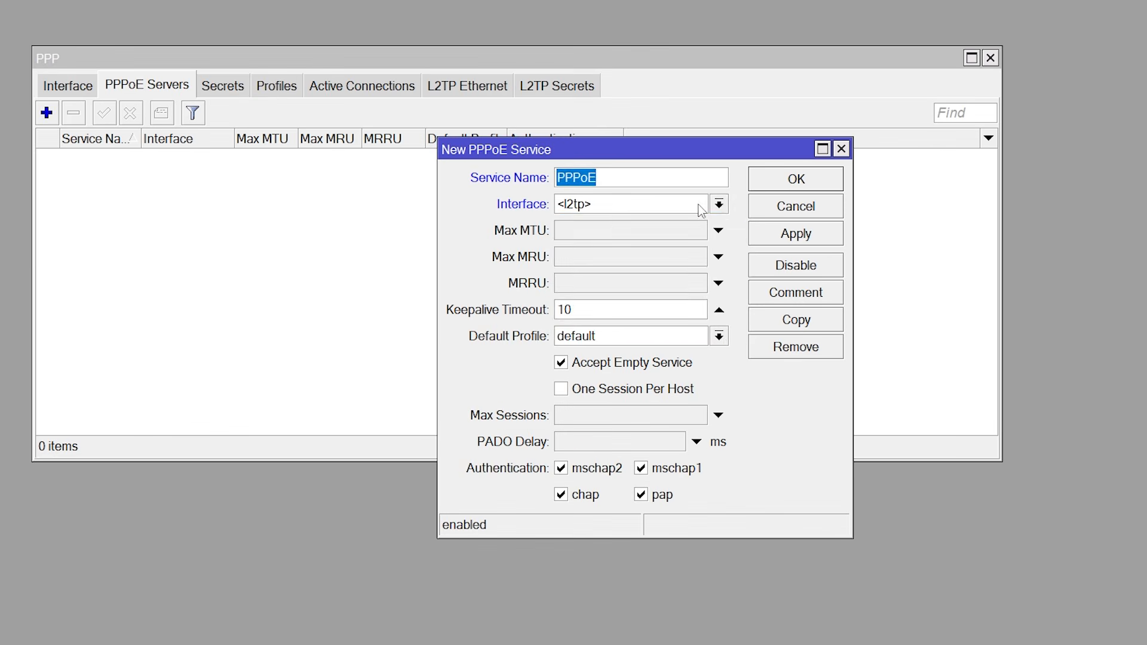
- Run the service on bridge-Hotspot, save it, and widen the Service Name column
{"action": "left_click", "coordinate": [685, 232]}
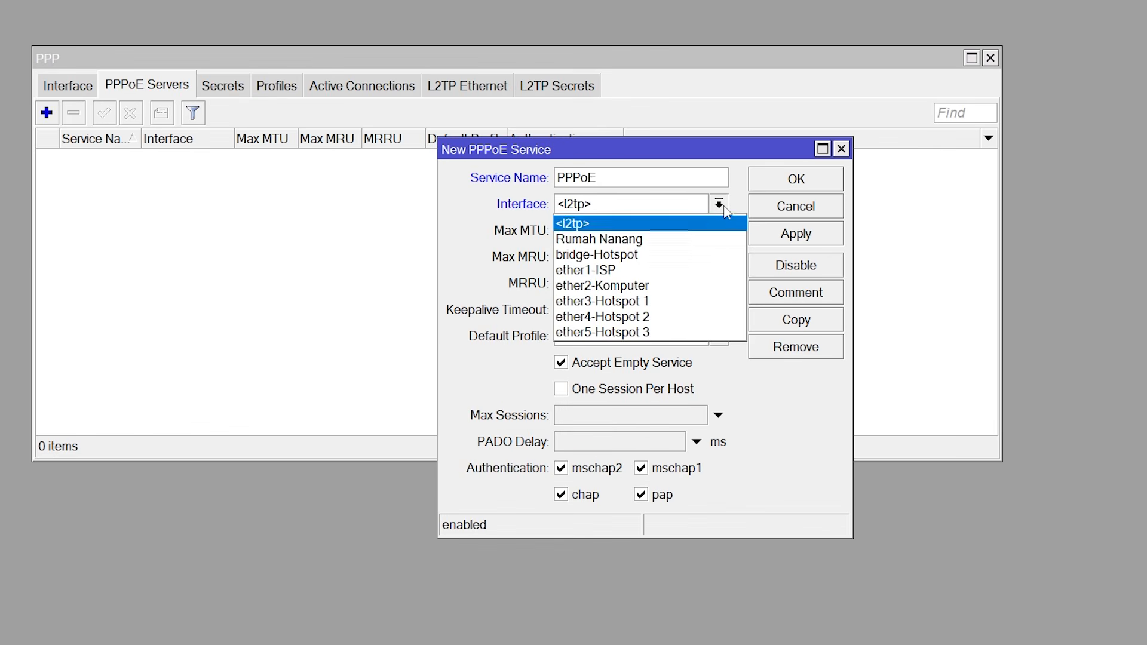
{"action": "left_click", "coordinate": [668, 256]}
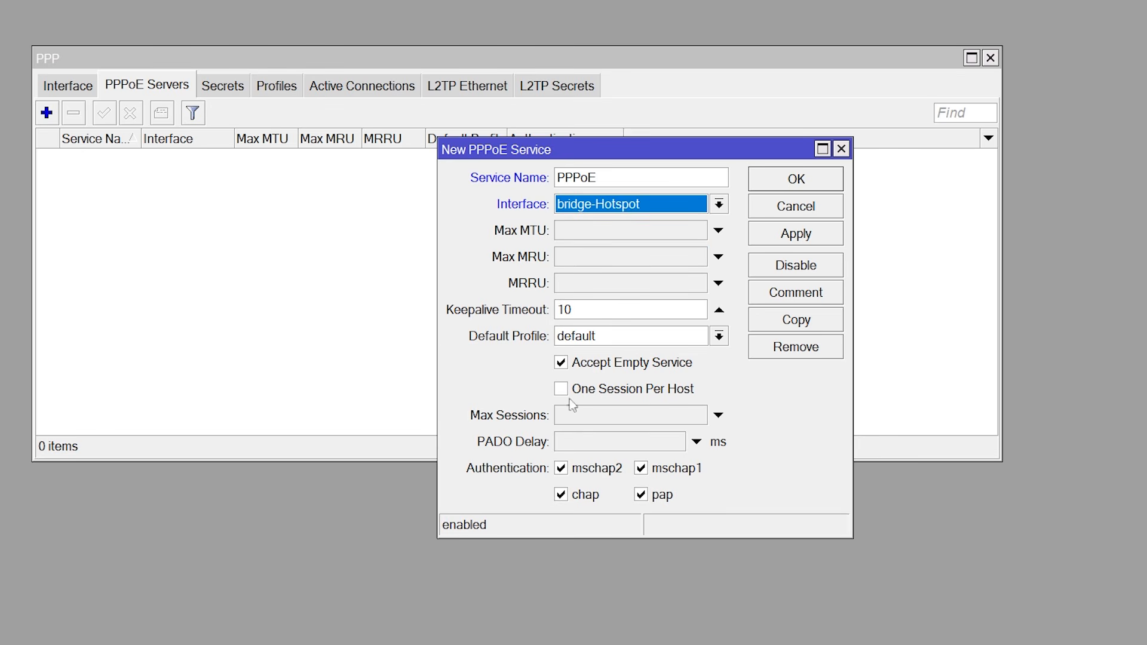
{"action": "left_click_drag", "start_coordinate": [623, 310], "coordinate": [540, 319]}
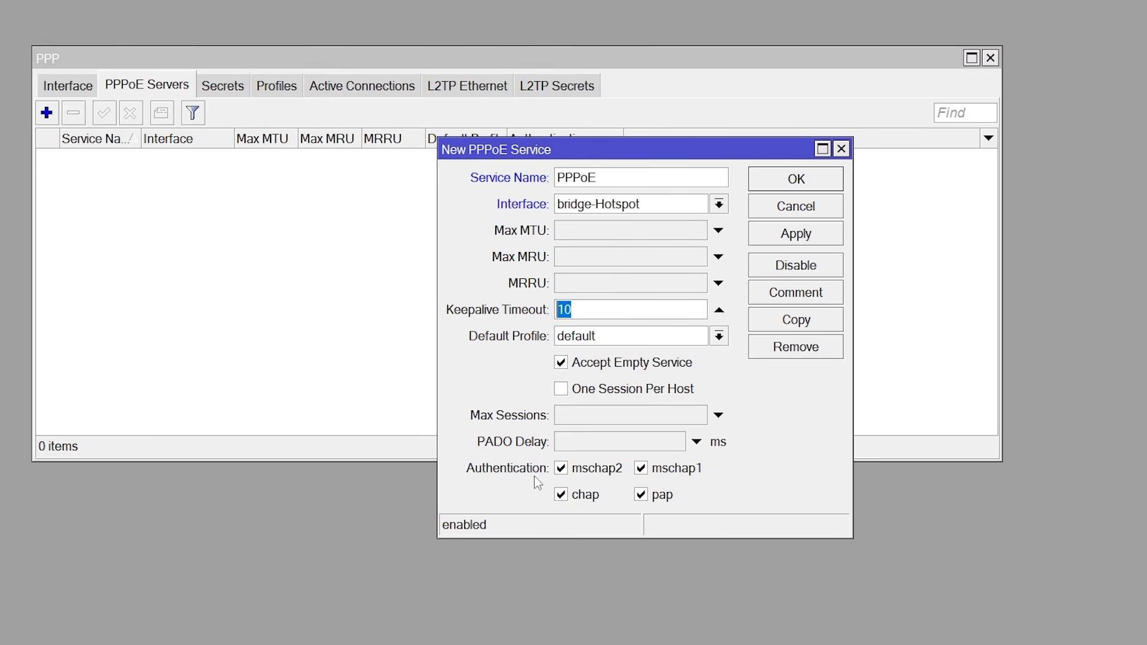
{"action": "left_click", "coordinate": [810, 234]}
{"action": "left_click", "coordinate": [799, 185]}
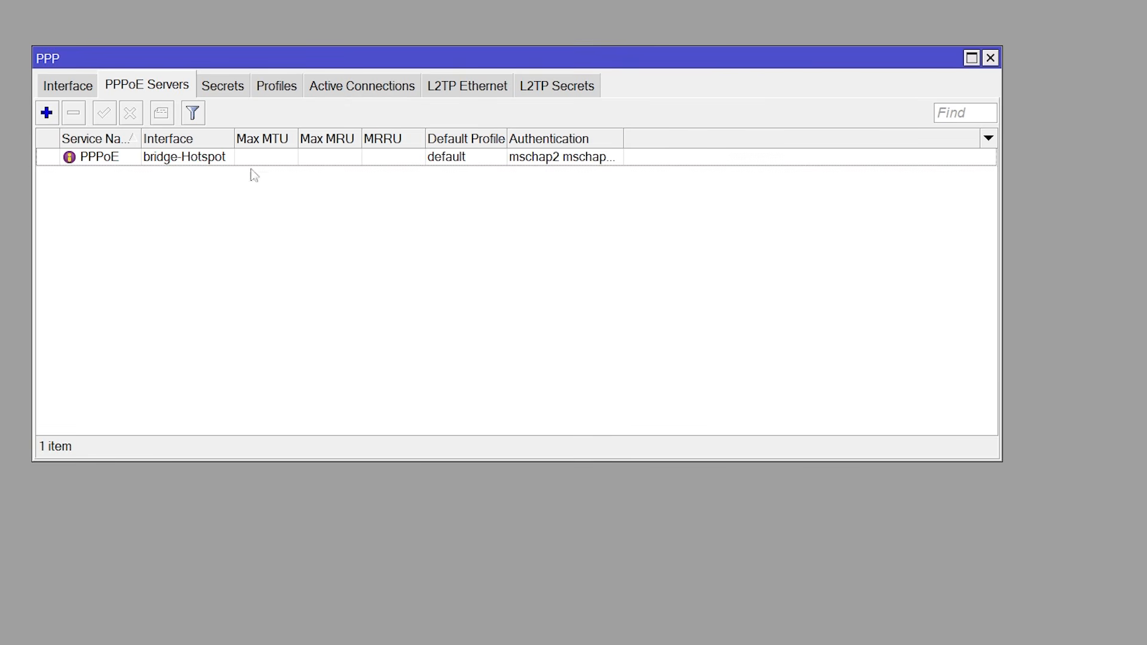
{"action": "left_click_drag", "start_coordinate": [141, 140], "coordinate": [213, 142]}
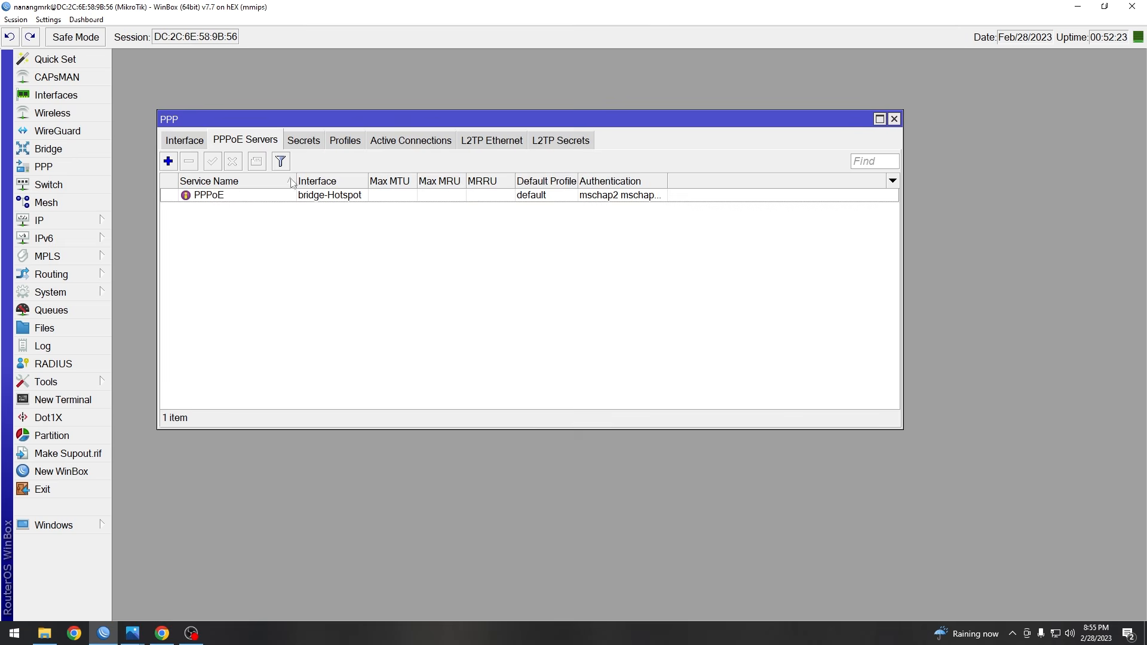
{"action": "left_click", "coordinate": [333, 134]}
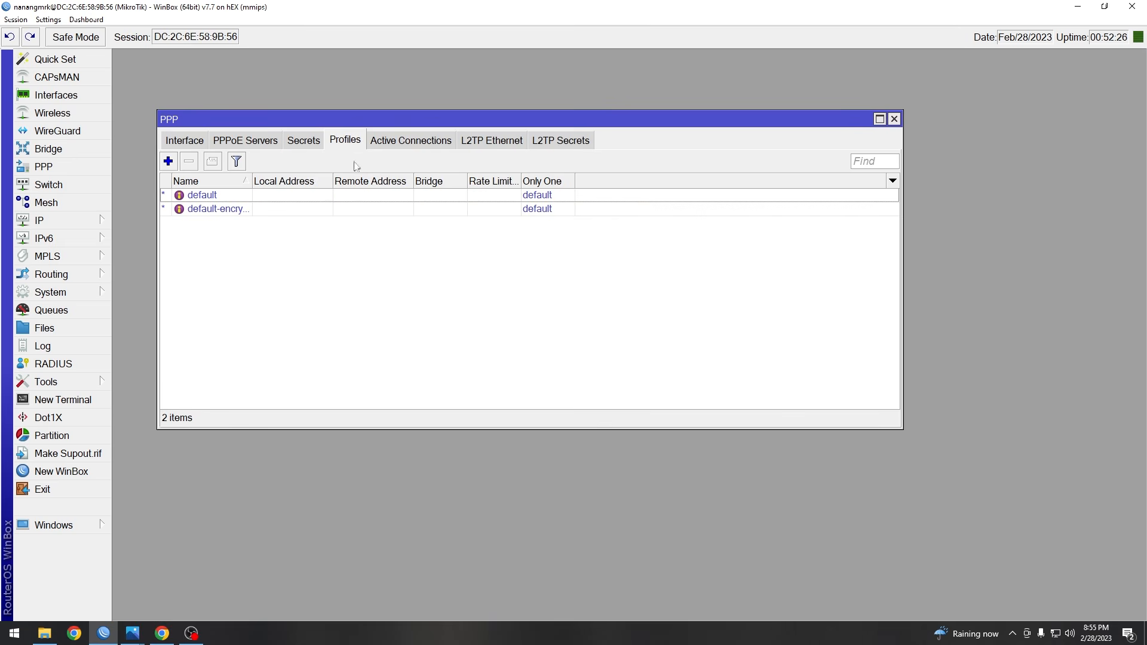
- Start a new PPP profile named '2 Mbps'
{"action": "left_click", "coordinate": [170, 161]}
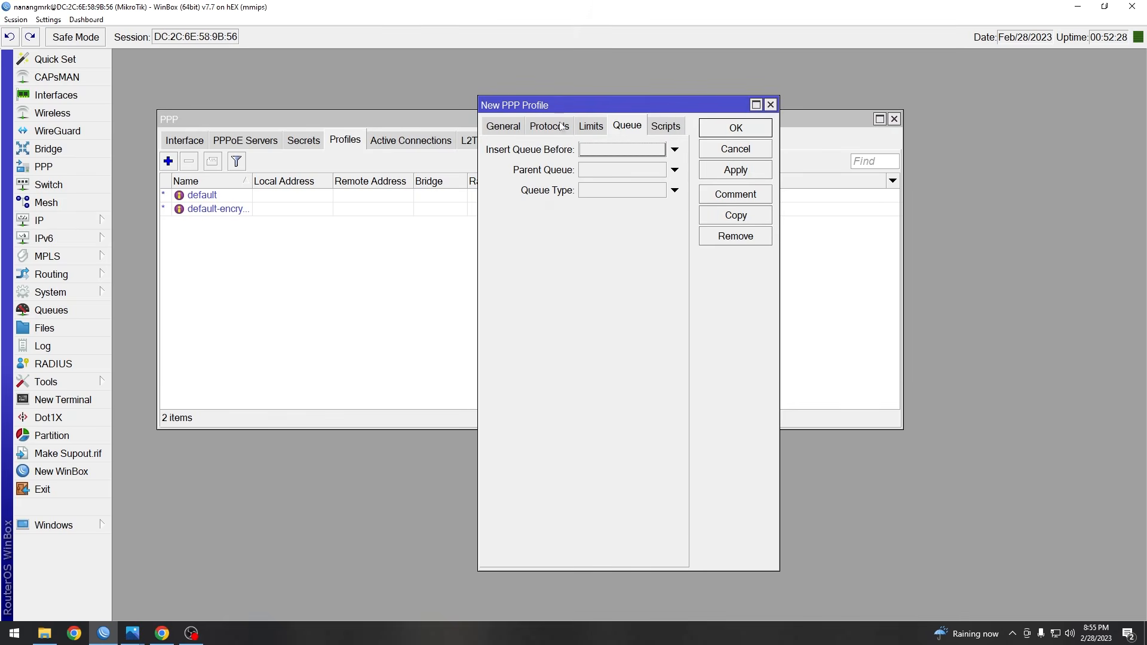
{"action": "left_click", "coordinate": [512, 131]}
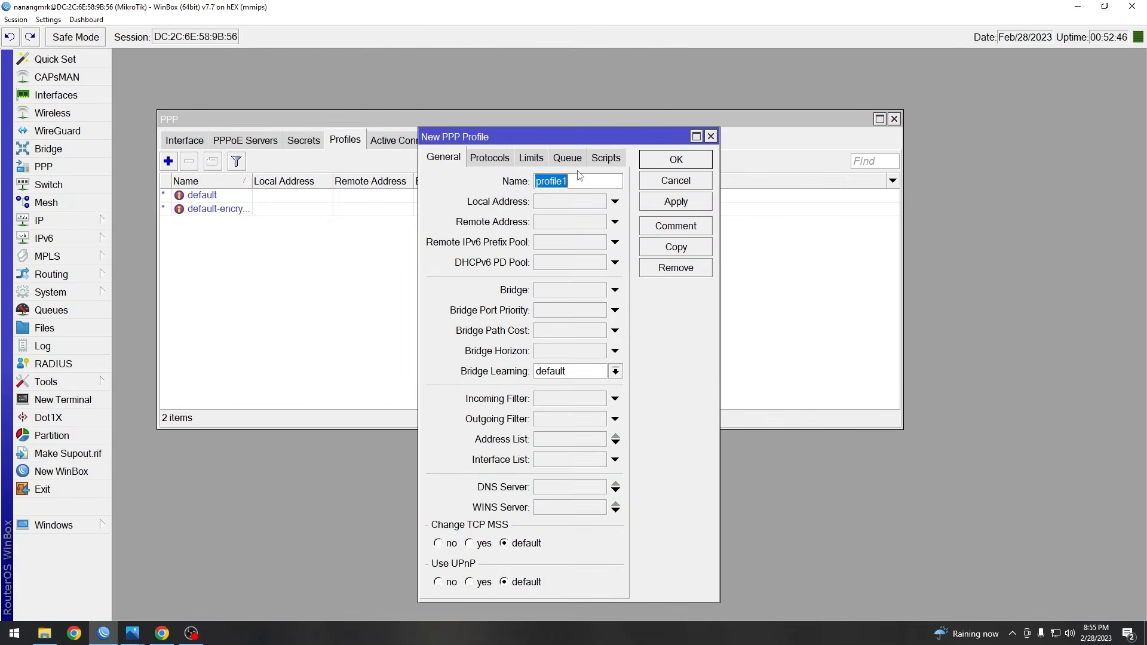
{"action": "type", "text": "2"}
{"action": "left_click", "coordinate": [505, 160]}
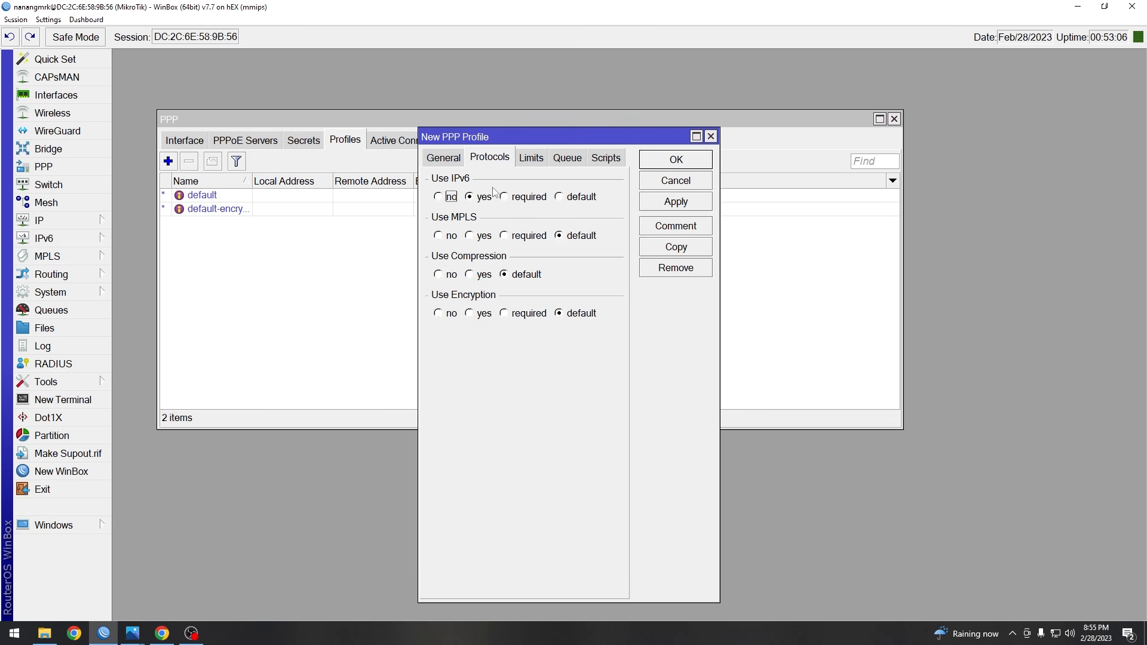
- Give the profile a 2M/2M rate limit with Only One set to yes, and save it
{"action": "left_click", "coordinate": [531, 160]}
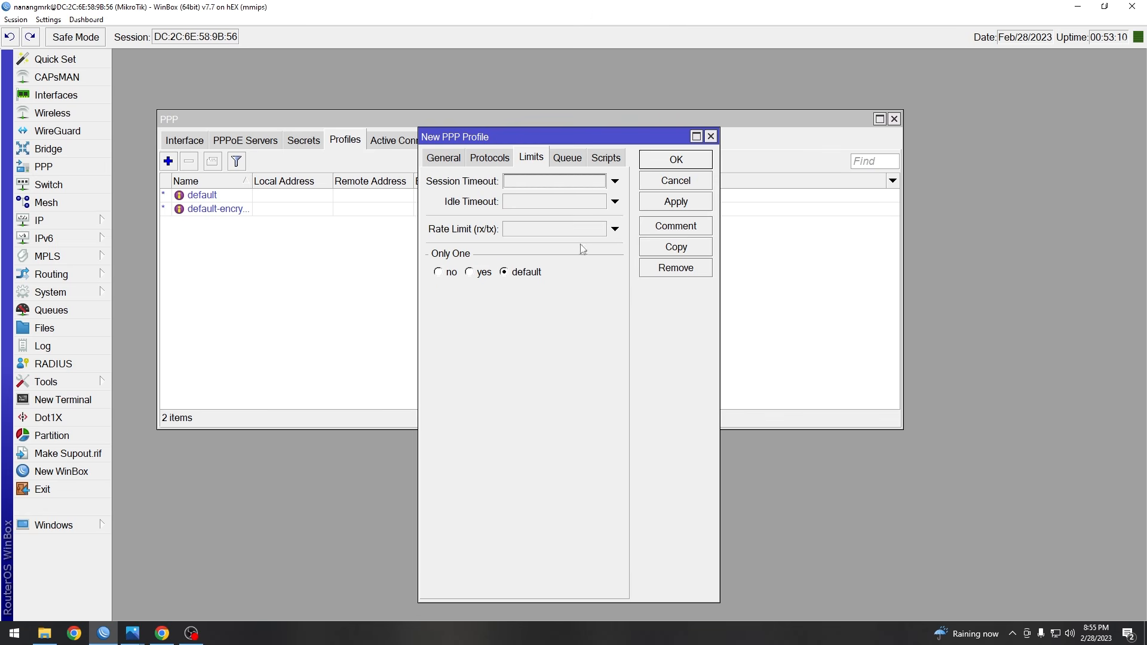
{"action": "left_click", "coordinate": [534, 231]}
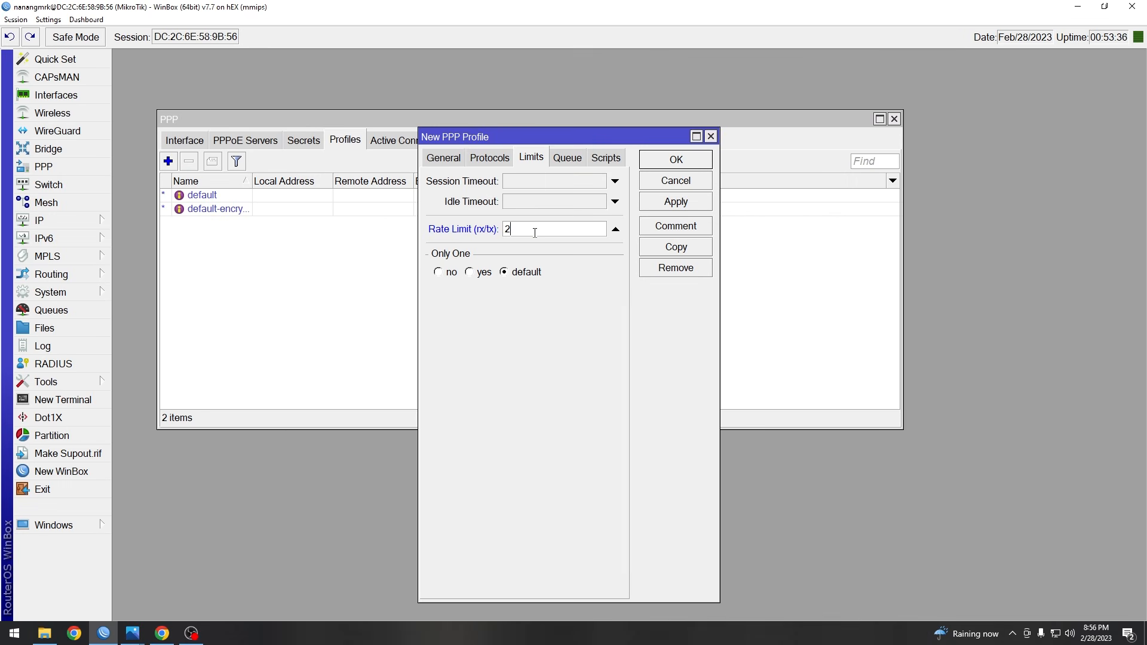
{"action": "type", "text": "2M"}
{"action": "mouse_move", "coordinate": [505, 233]}
{"action": "left_mouse_down"}
{"action": "mouse_move", "coordinate": [534, 232]}
{"action": "mouse_move", "coordinate": [522, 233]}
{"action": "left_mouse_up"}
{"action": "left_click", "coordinate": [533, 233]}
{"action": "left_click", "coordinate": [472, 274]}
{"action": "left_click", "coordinate": [571, 158]}
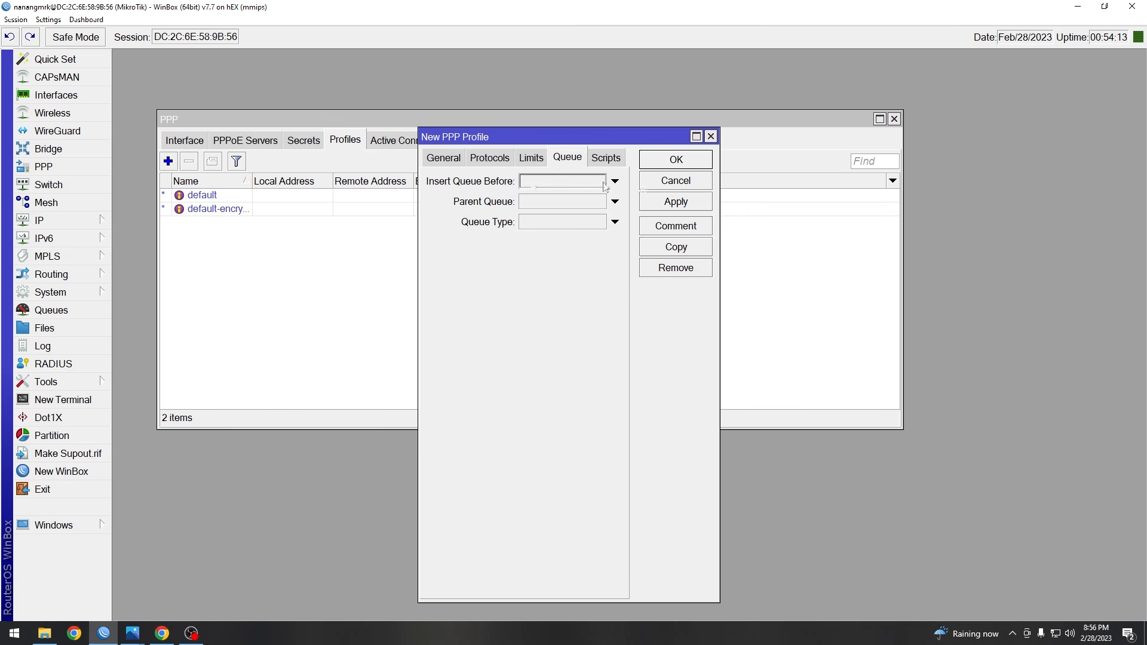
{"action": "left_click", "coordinate": [618, 158]}
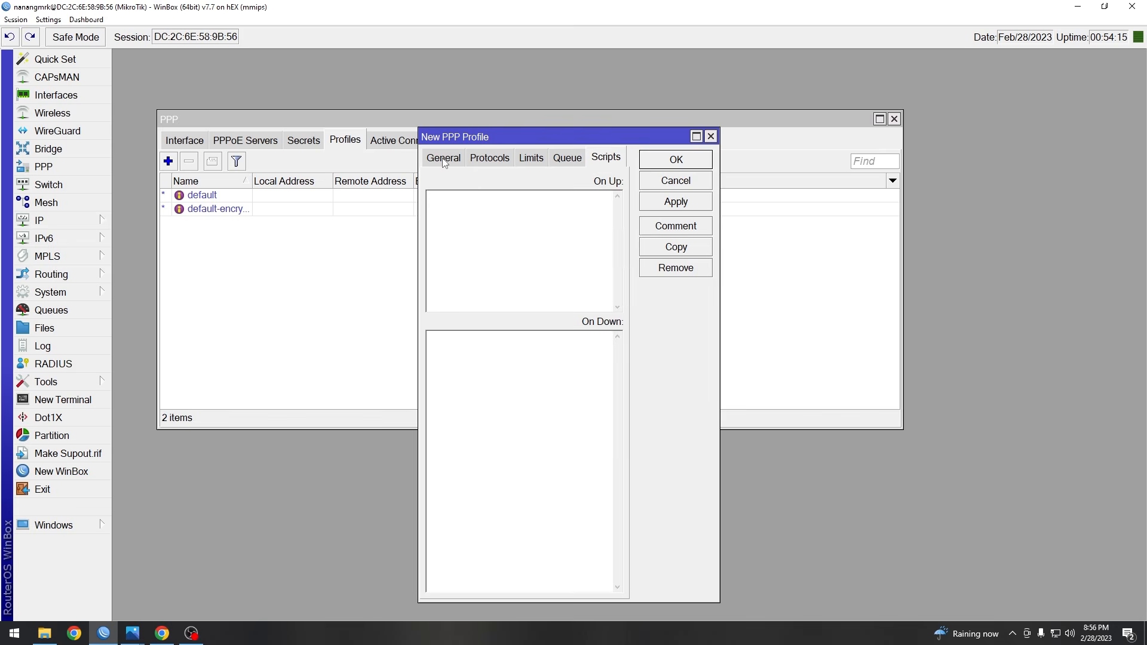
{"action": "left_click", "coordinate": [445, 159]}
{"action": "left_click", "coordinate": [663, 205]}
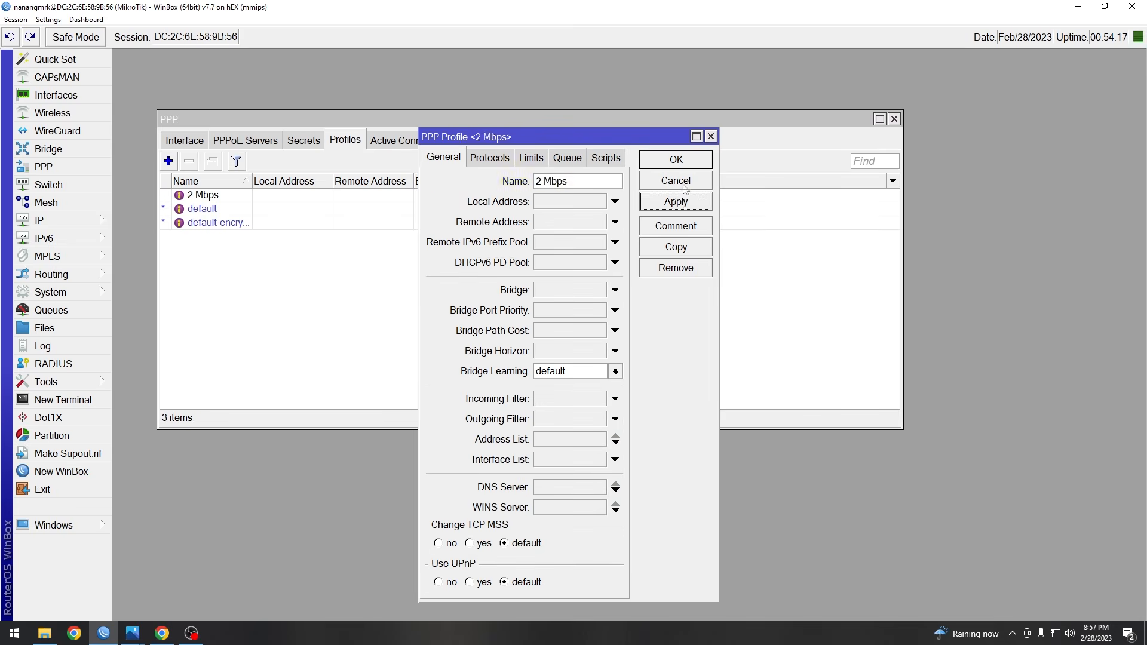
{"action": "left_click", "coordinate": [688, 162]}
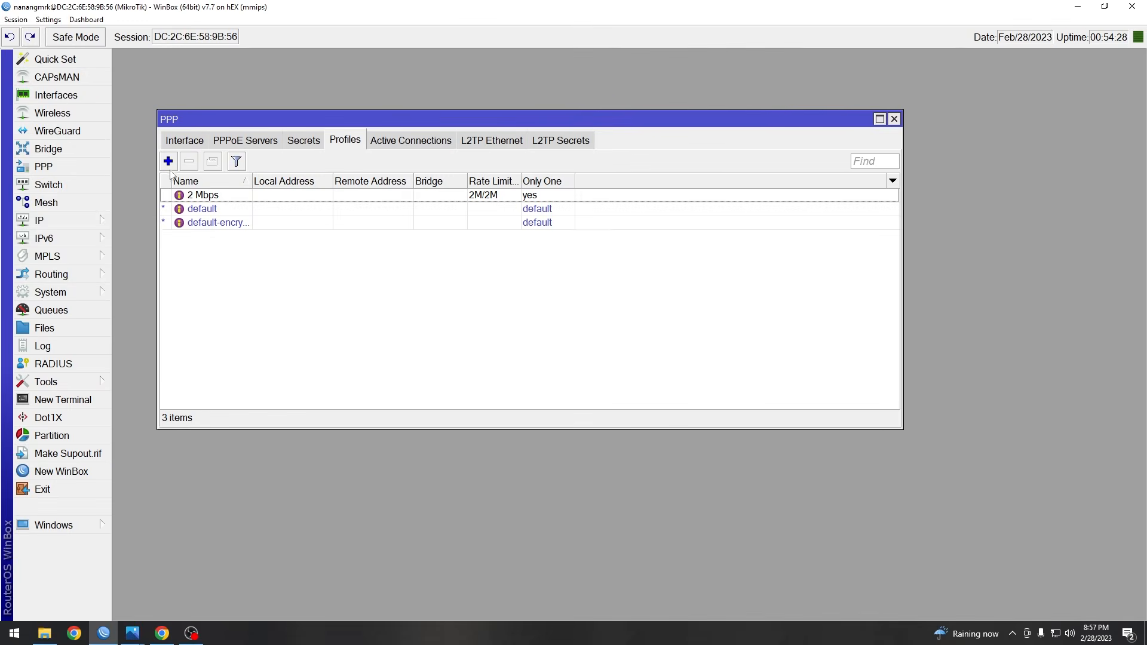
- Create a '5Mbps' PPP profile with a 5M/5M rate limit and Only One enabled
{"action": "left_click", "coordinate": [168, 161]}
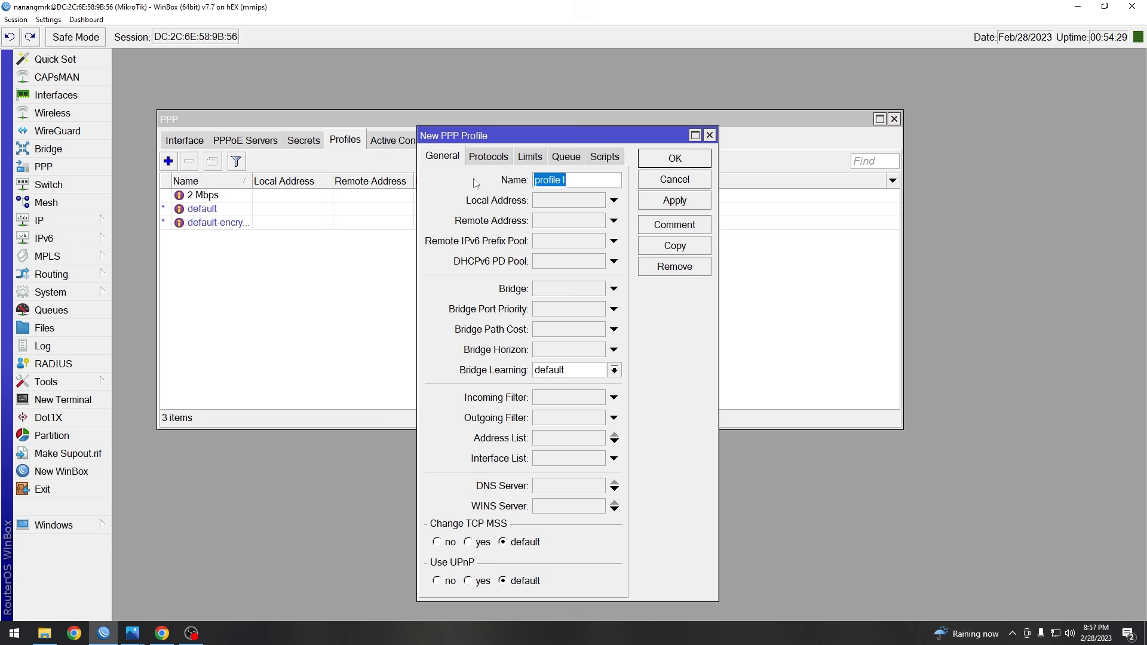
{"action": "key", "text": "BackSpace"}
{"action": "type", "text": "5Mbps"}
{"action": "left_click", "coordinate": [495, 160]}
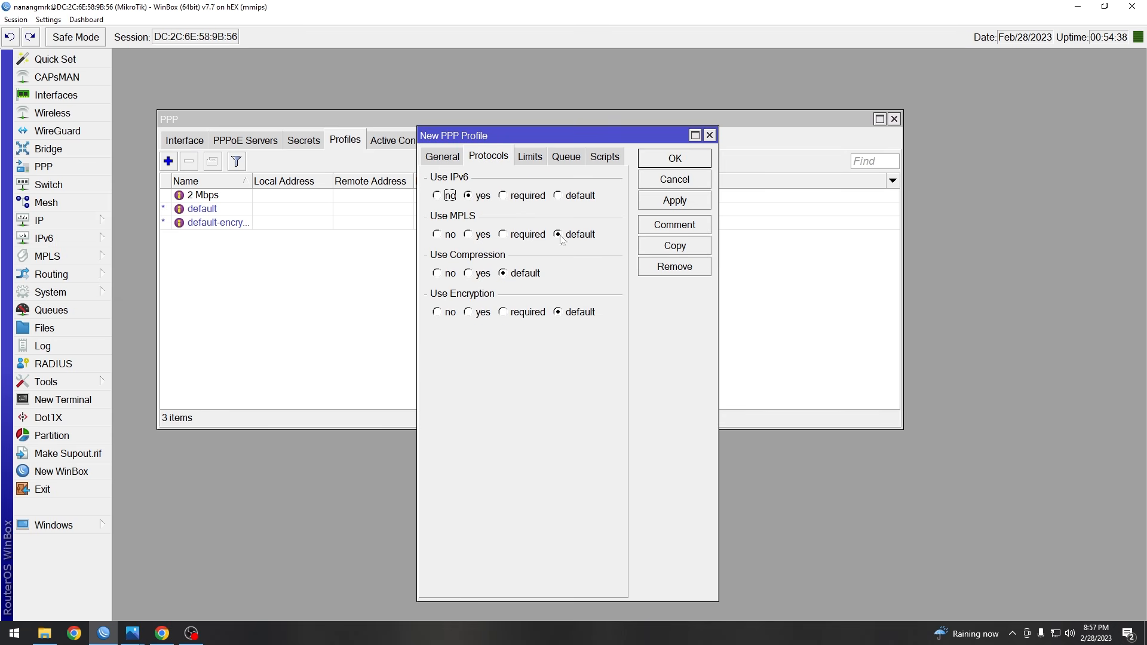
{"action": "left_click", "coordinate": [530, 158]}
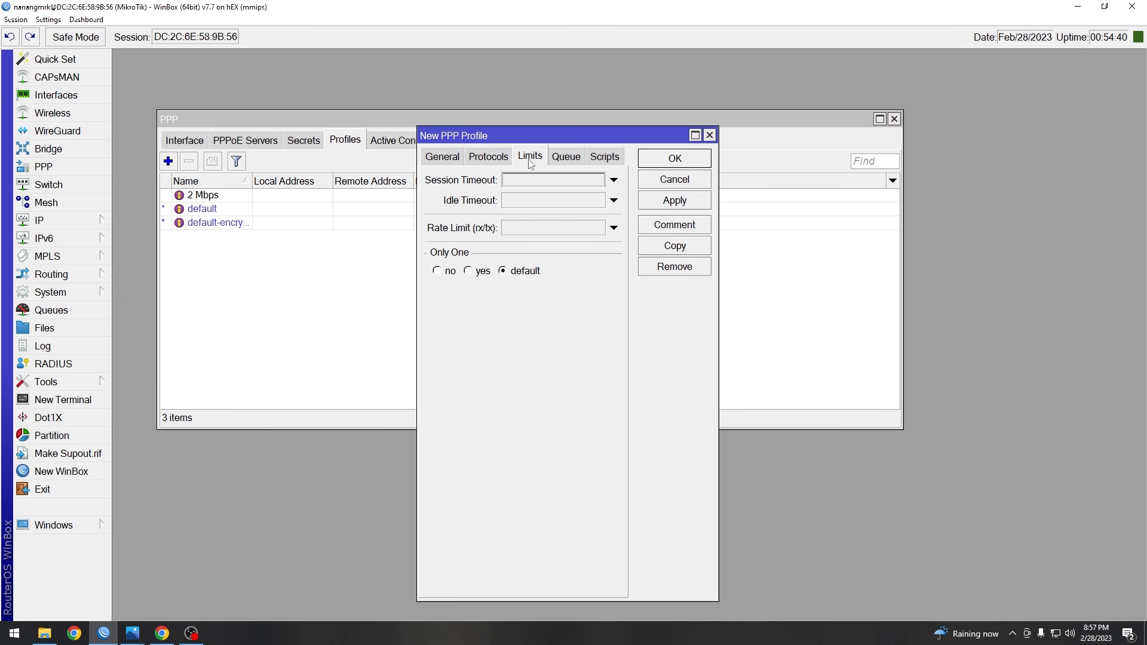
{"action": "left_click", "coordinate": [511, 233]}
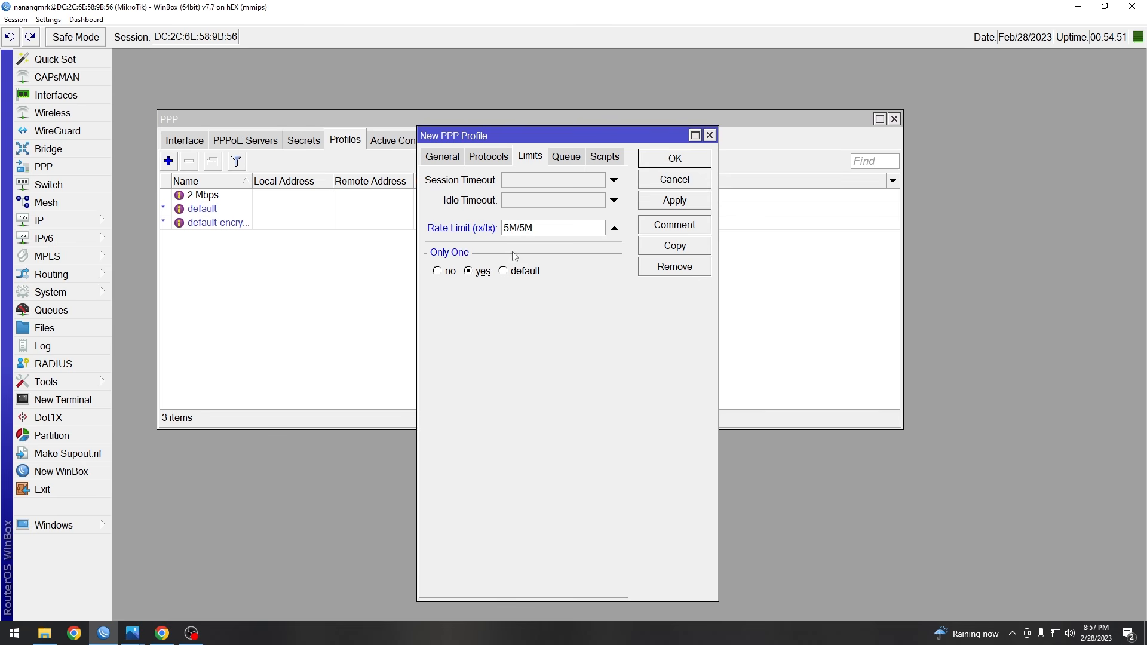
{"action": "left_click", "coordinate": [679, 202]}
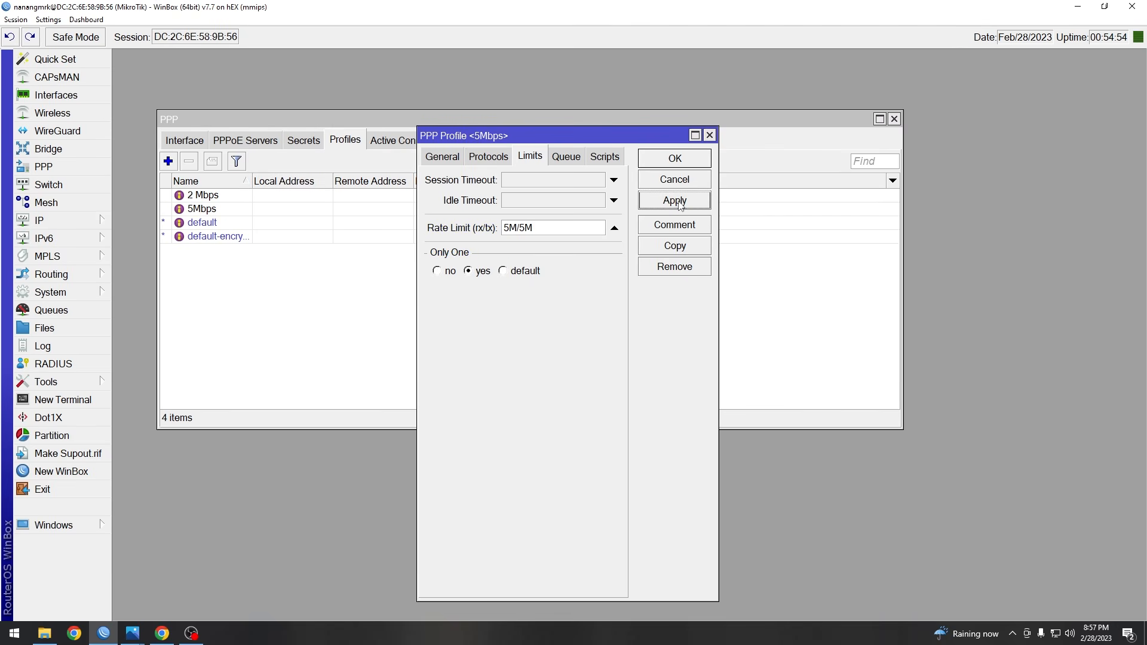
{"action": "left_click", "coordinate": [677, 159]}
- Review the two new profiles, then bring up the Rt Rw Net diagram
{"action": "left_click", "coordinate": [200, 197]}
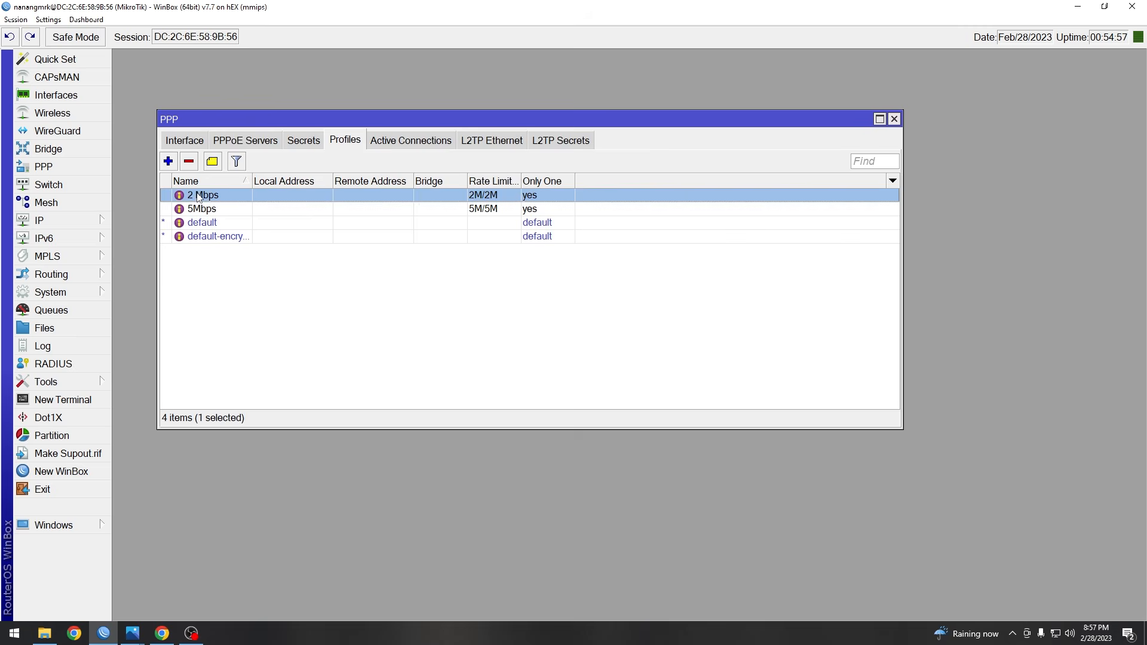
{"action": "left_click", "coordinate": [228, 210]}
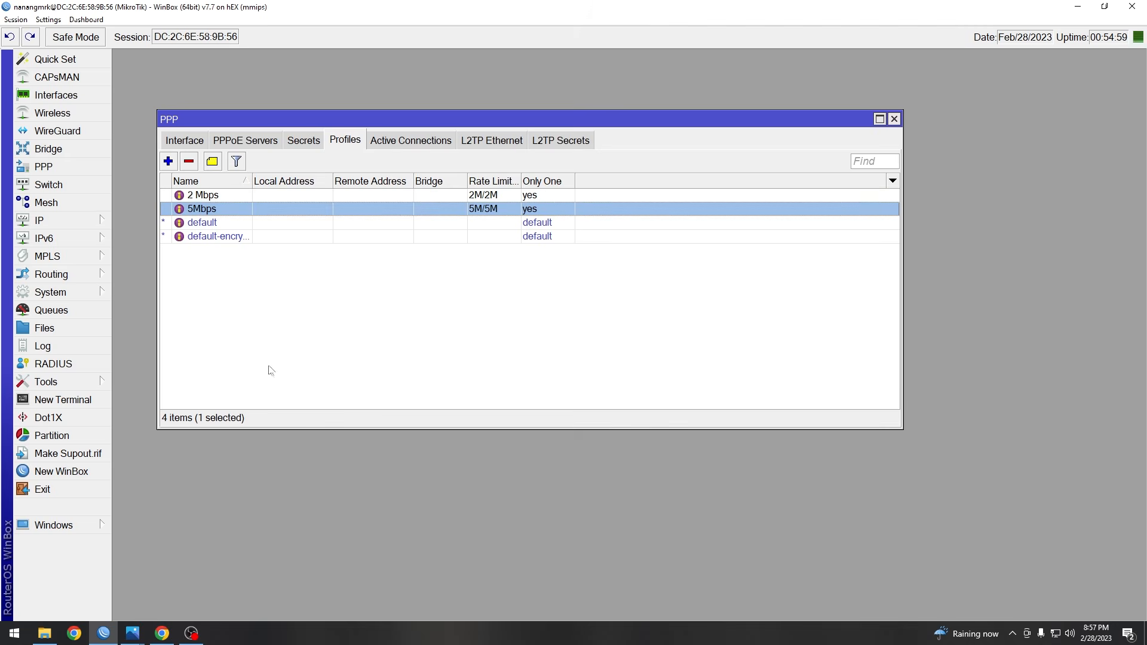
{"action": "left_click", "coordinate": [323, 398]}
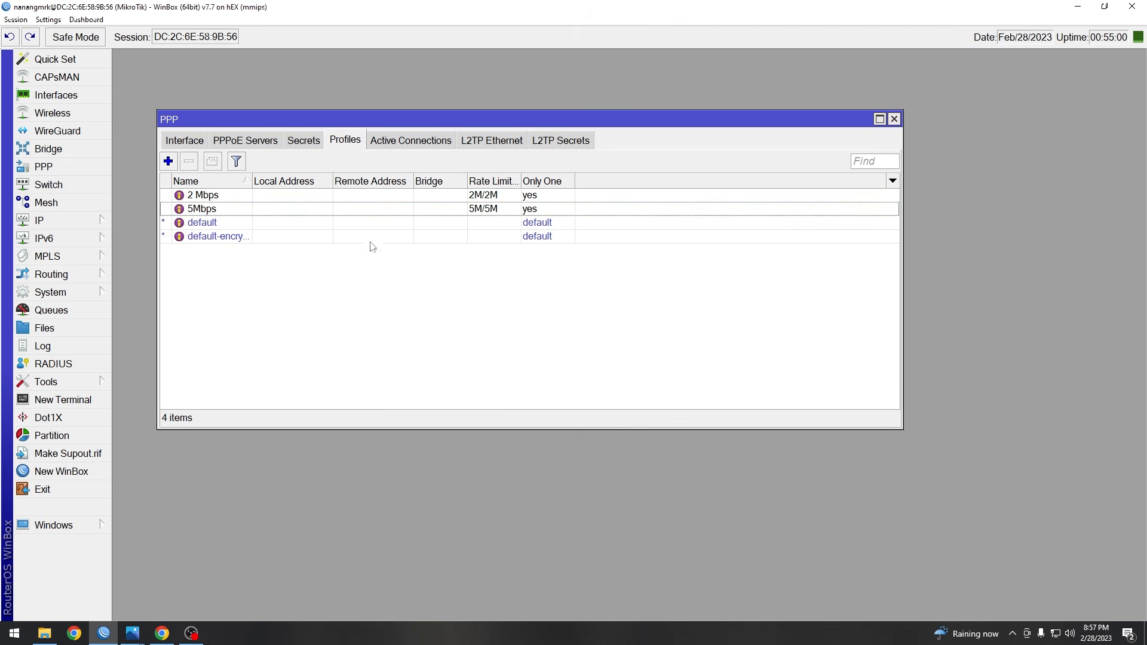
{"action": "left_click", "coordinate": [132, 633]}
{"action": "left_click", "coordinate": [63, 561]}
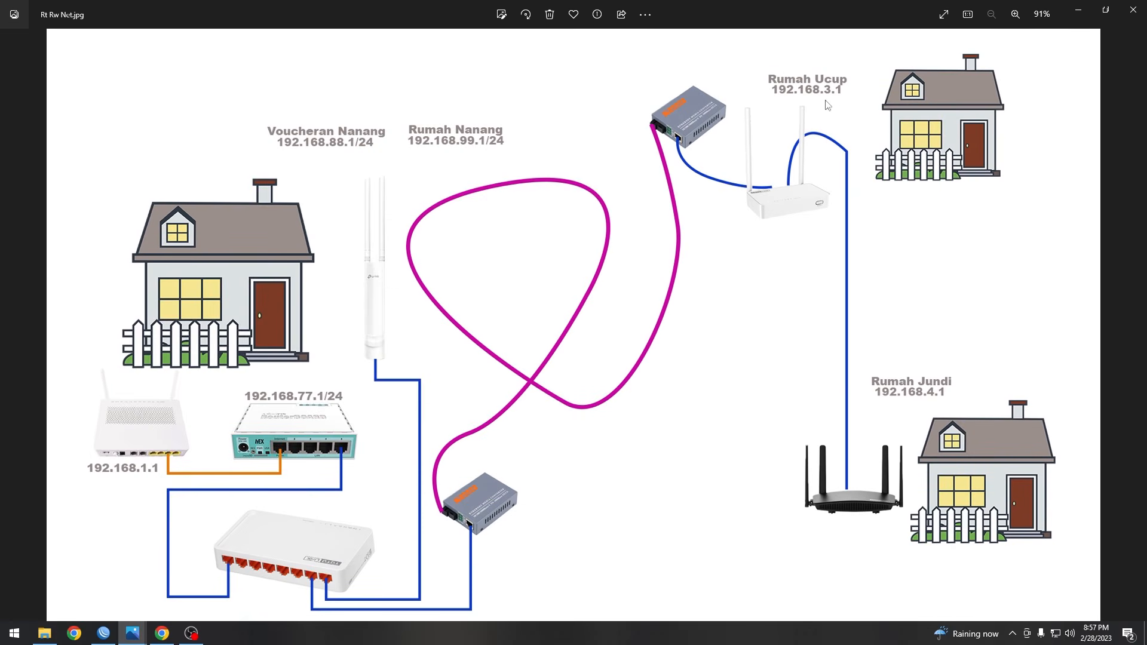
- Add a new PPP secret with the first house's username and password
{"action": "left_click", "coordinate": [1078, 12]}
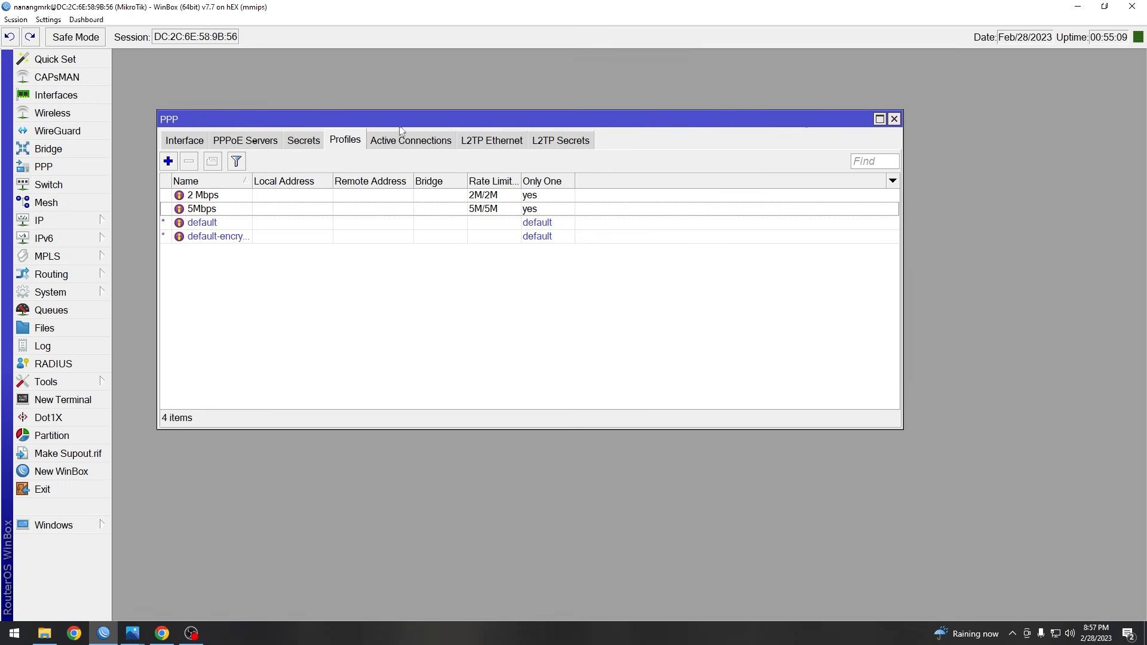
{"action": "left_click", "coordinate": [310, 145]}
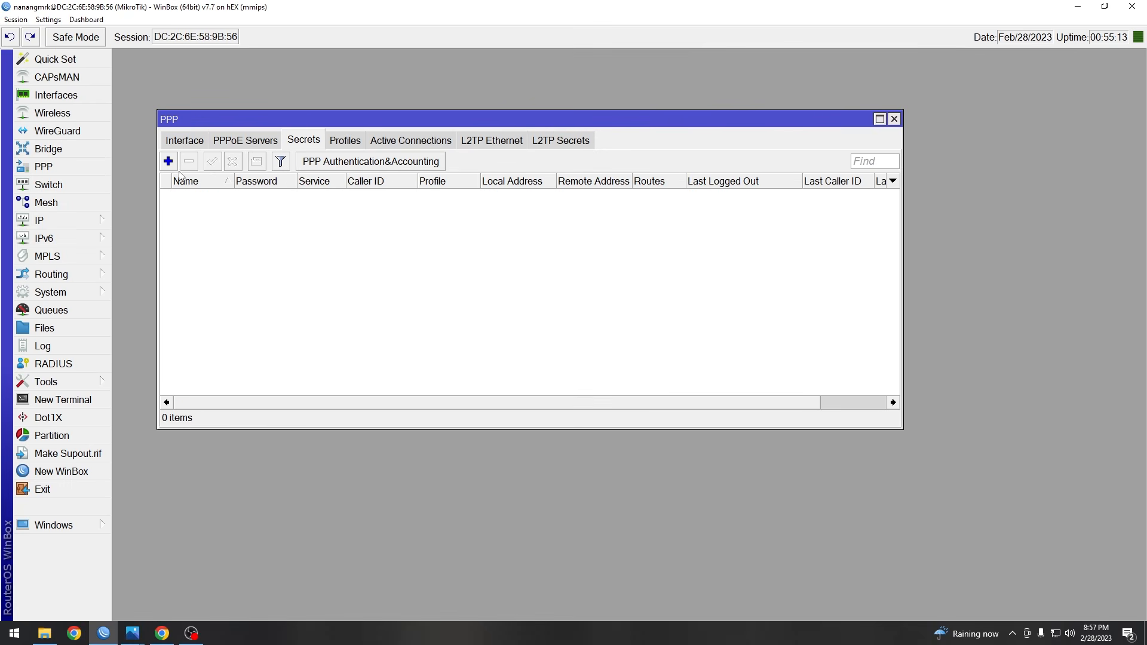
{"action": "left_click", "coordinate": [168, 161]}
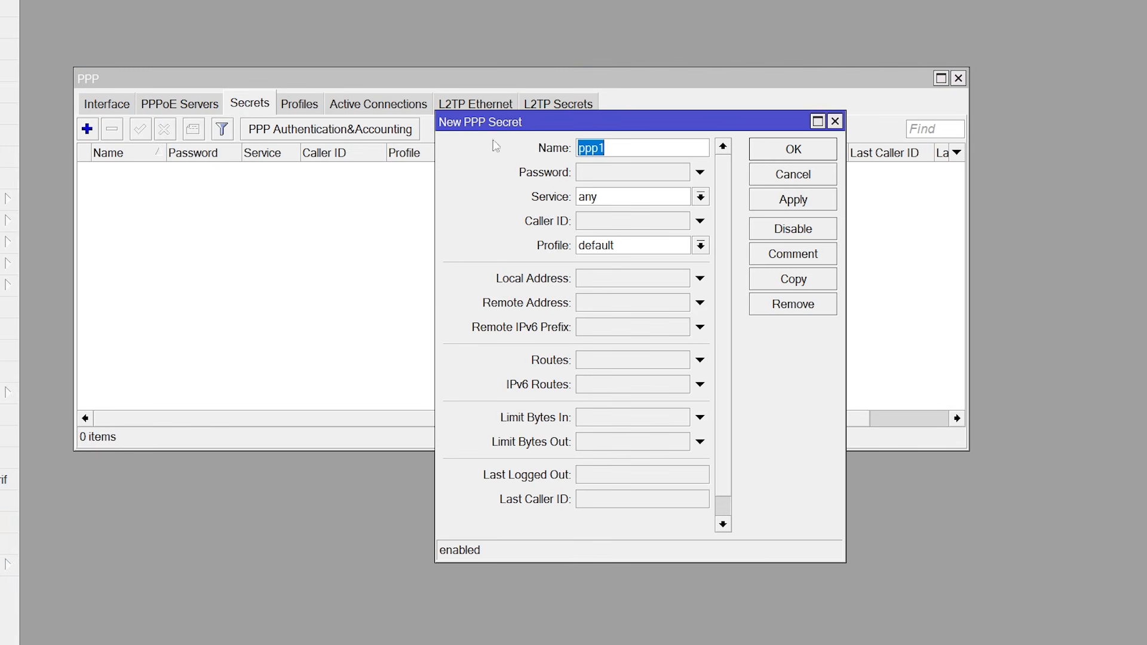
{"action": "left_click_drag", "start_coordinate": [563, 129], "coordinate": [454, 150]}
{"action": "type", "text": "rumahucup"}
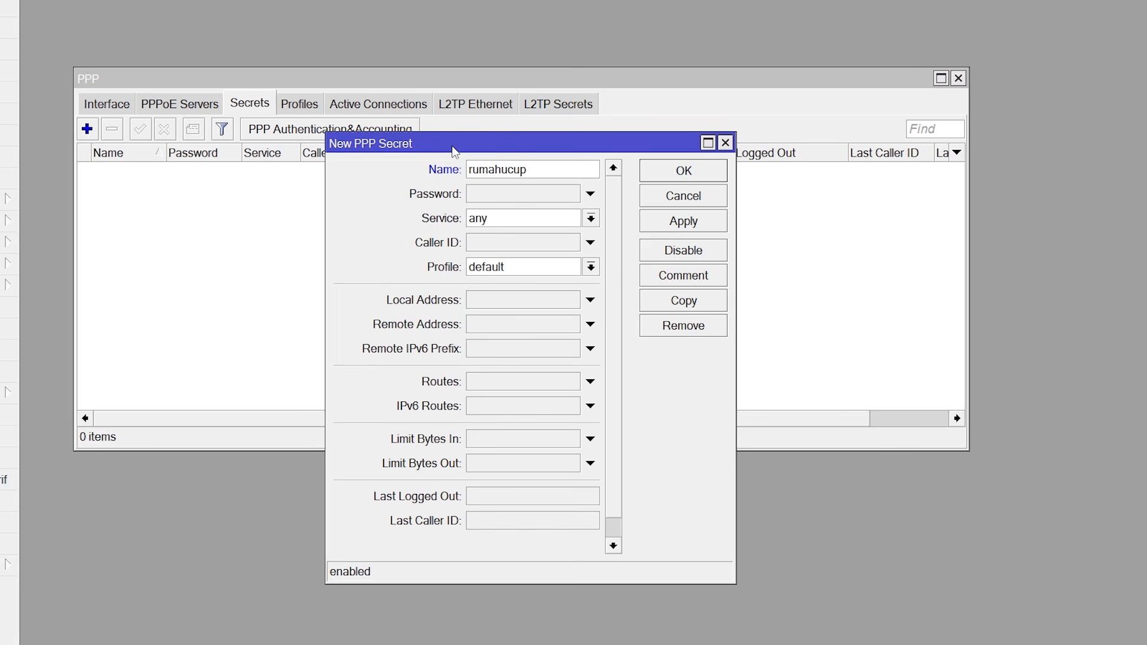
{"action": "left_click", "coordinate": [499, 200]}
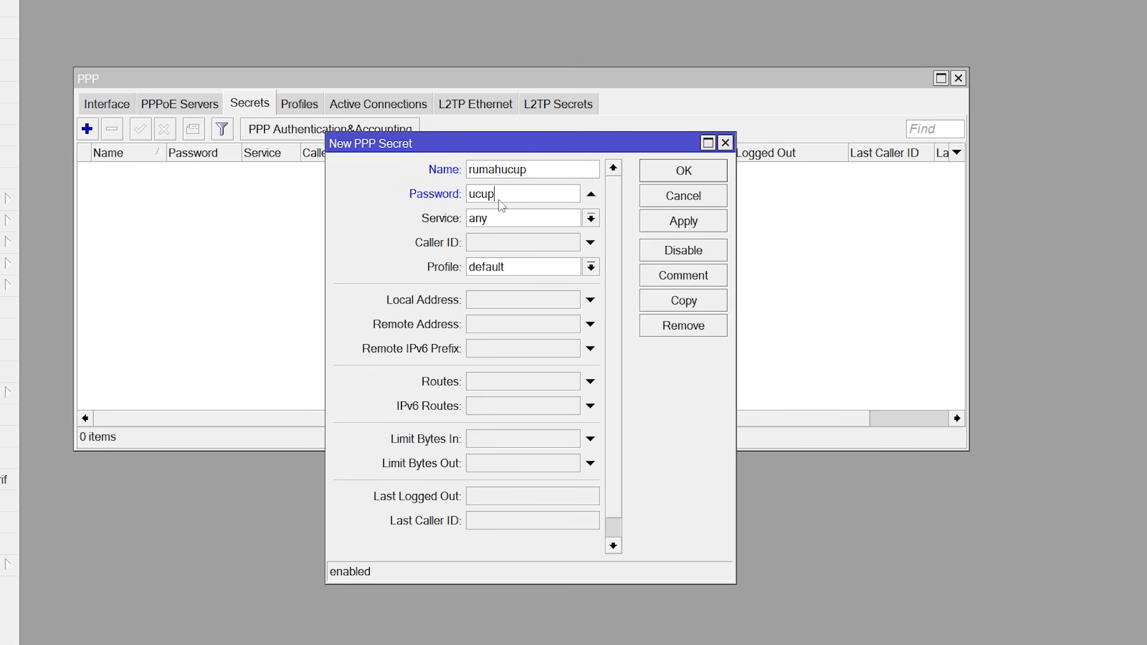
- Set the secret's service to pppoe and its profile to 2 Mbps
{"action": "left_click", "coordinate": [542, 226]}
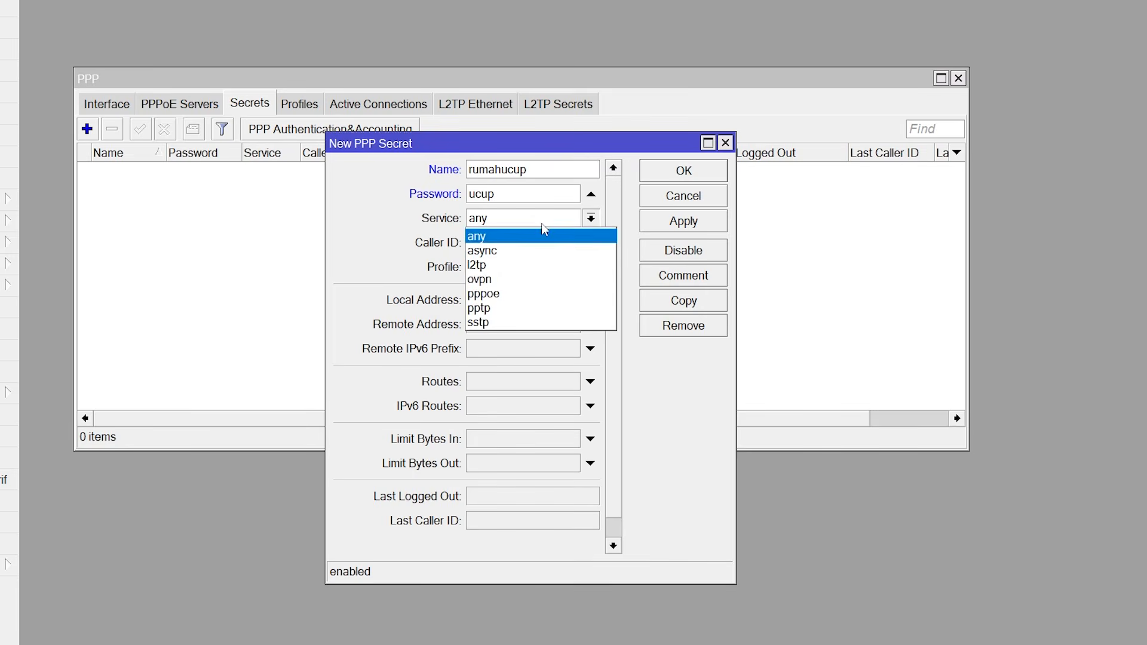
{"action": "left_click", "coordinate": [521, 293]}
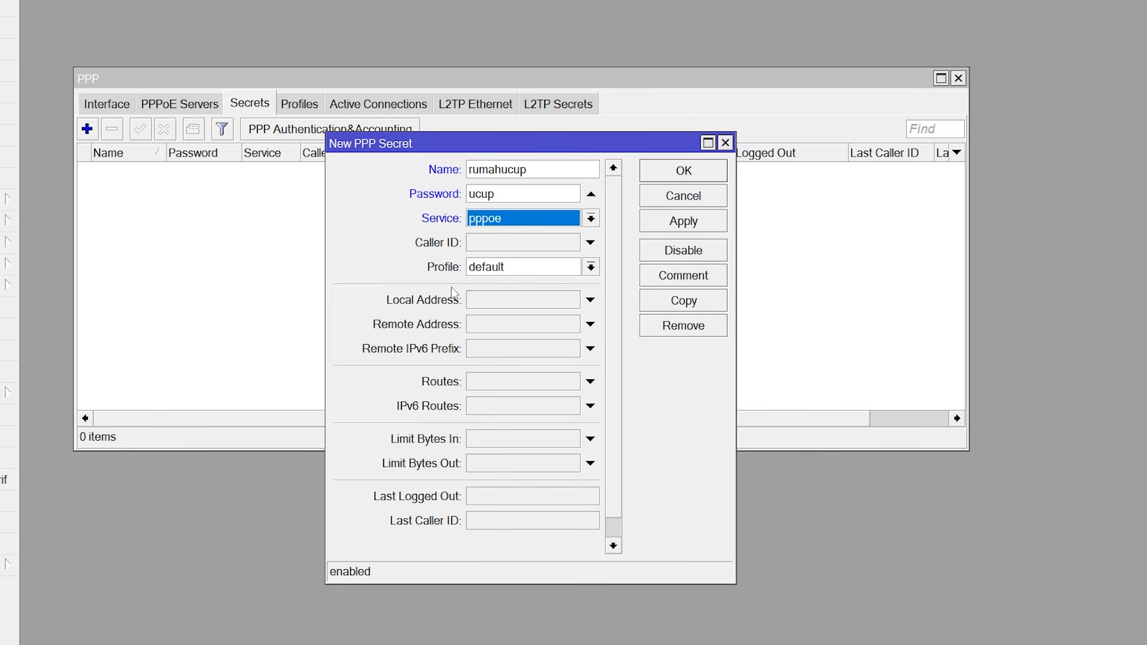
{"action": "left_click", "coordinate": [518, 272]}
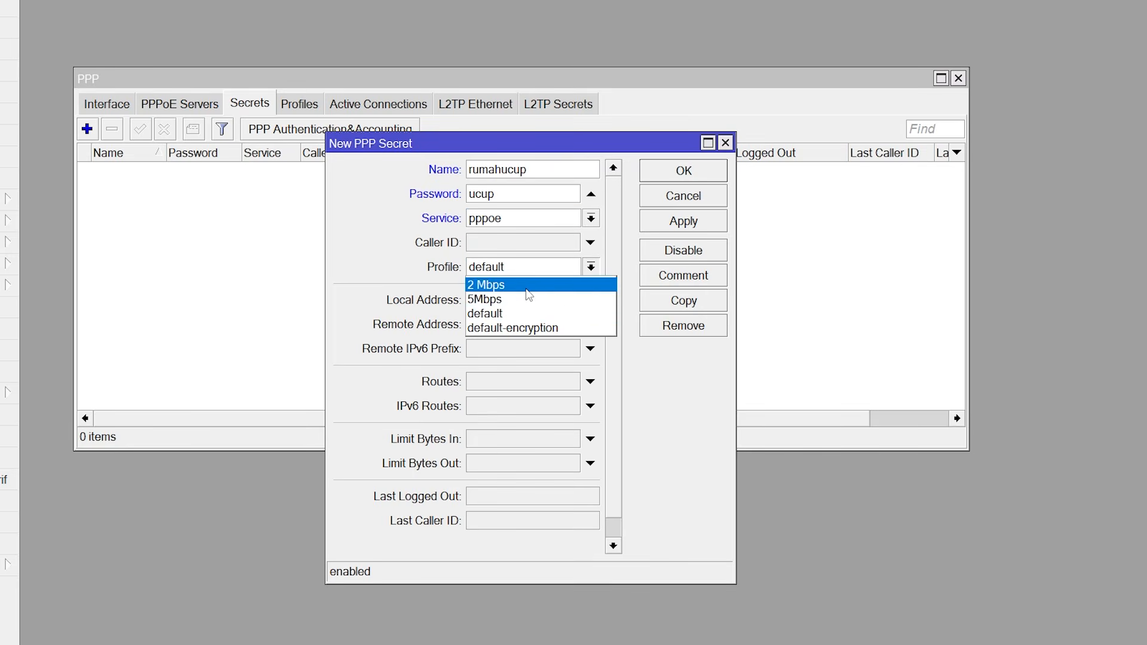
{"action": "left_click", "coordinate": [527, 289]}
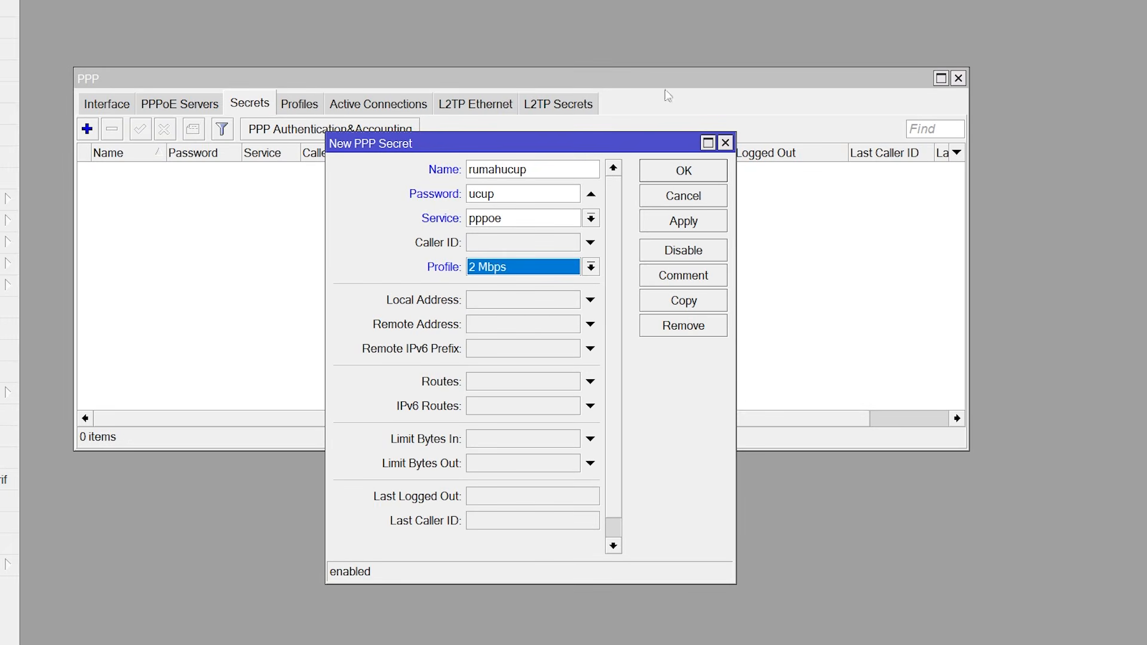
{"action": "left_click", "coordinate": [511, 303]}
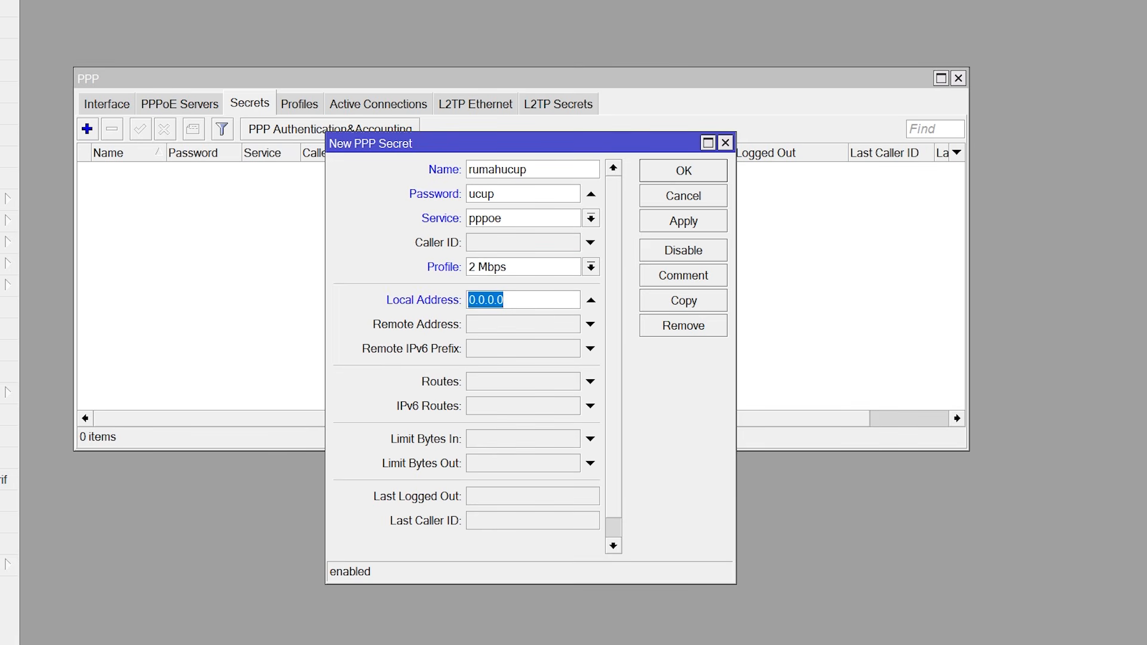
- Enter local address 192.168.3.1 and remote address 192.168.3.2 from the diagram, then save the secret
{"action": "mouse_move", "coordinate": [132, 632]}
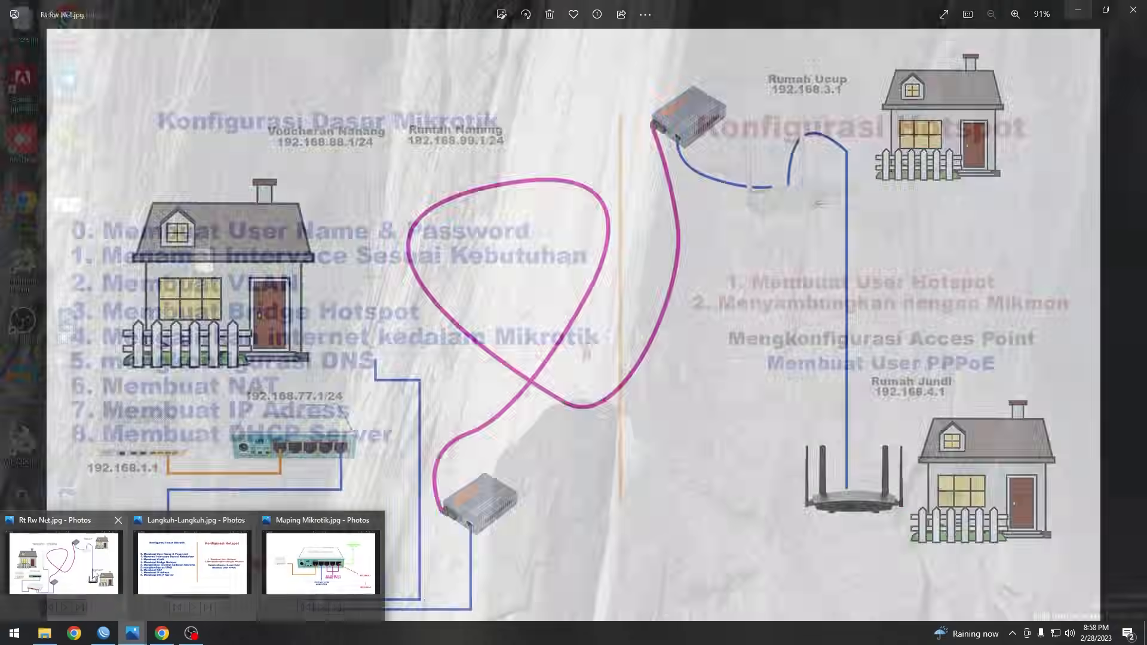
{"action": "left_click", "coordinate": [323, 558]}
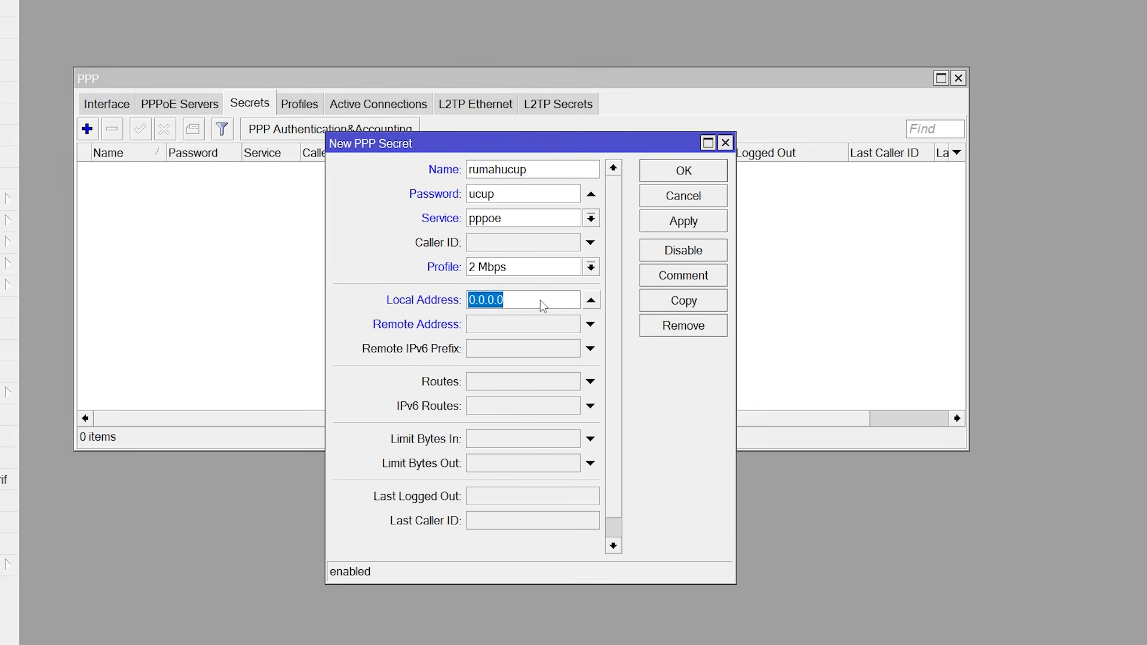
{"action": "type", "text": "192.168.3.1"}
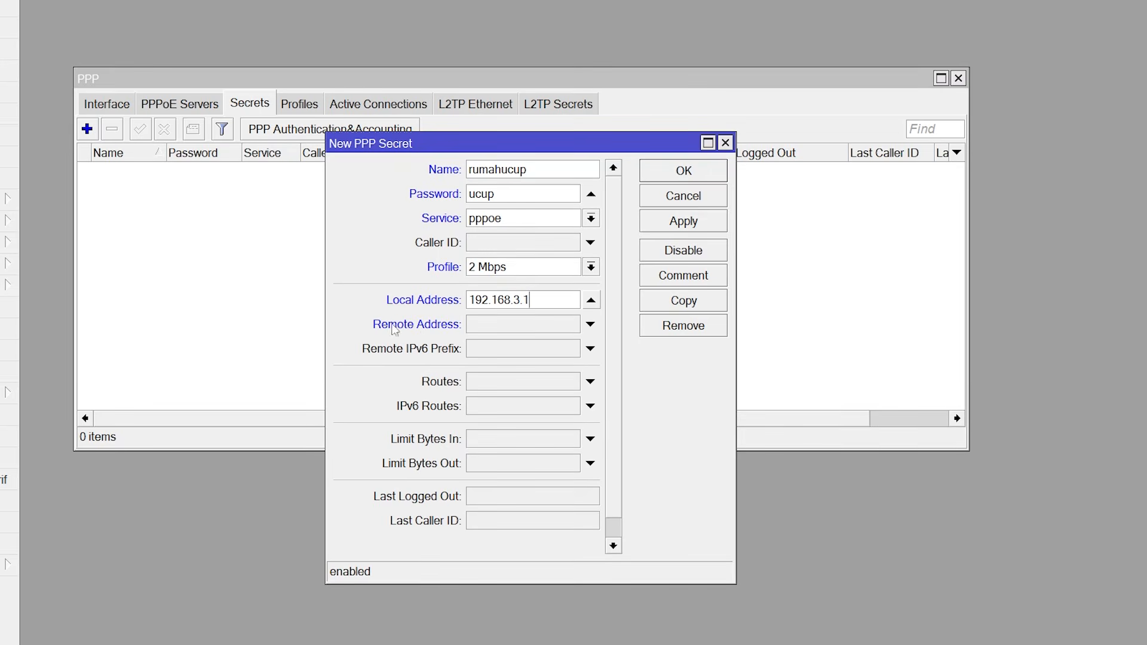
{"action": "left_click", "coordinate": [554, 328]}
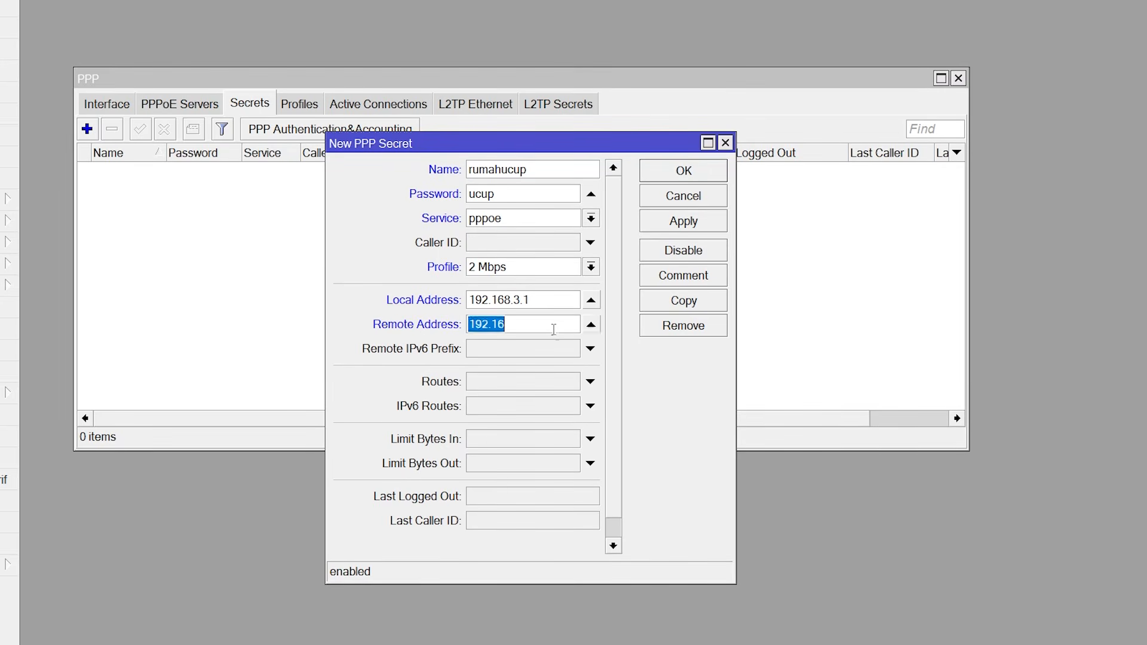
{"action": "key", "text": "BackSpace"}
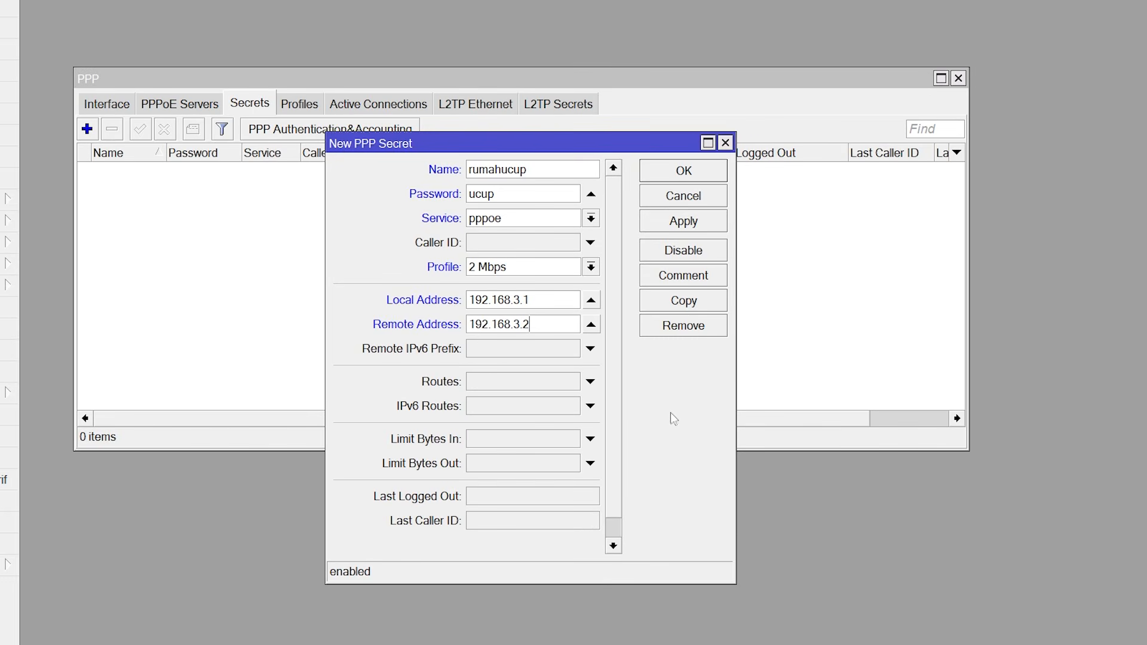
{"action": "left_click", "coordinate": [679, 226]}
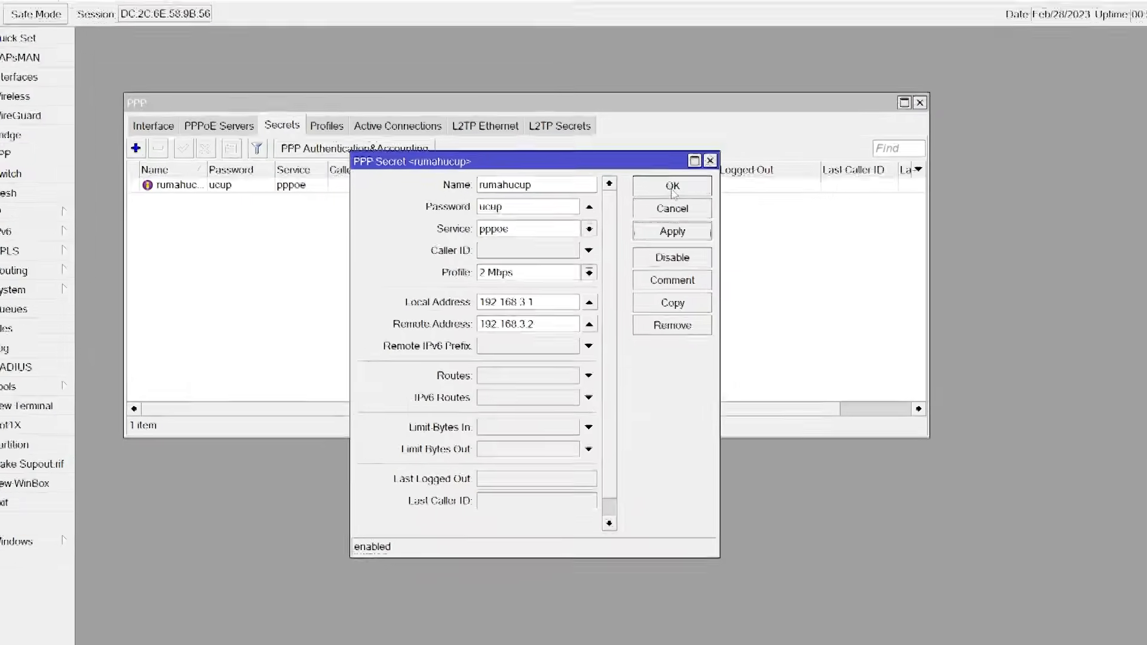
{"action": "left_click", "coordinate": [681, 175]}
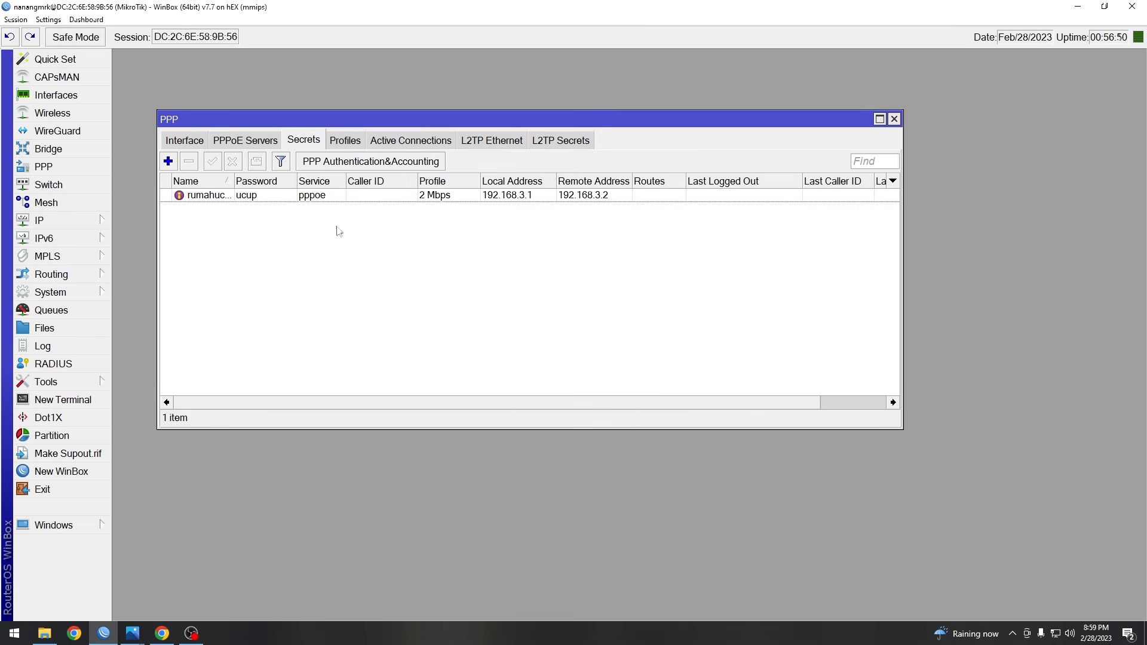
- Widen the Name column and add a second secret with the other house's username and password
{"action": "left_click_drag", "start_coordinate": [232, 182], "coordinate": [281, 183]}
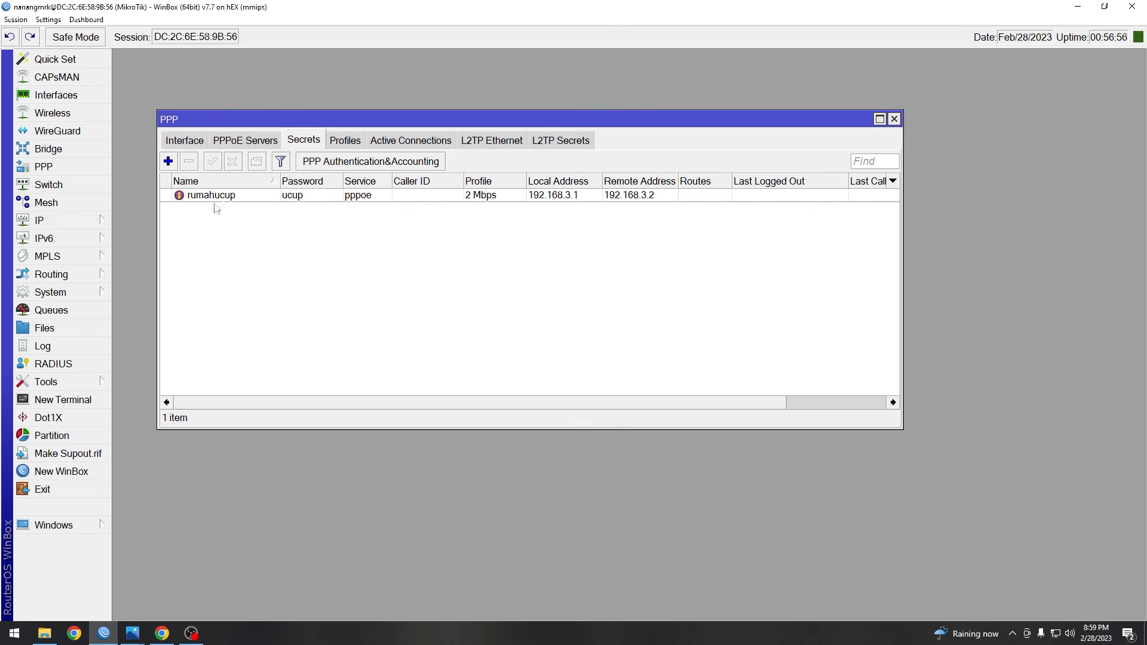
{"action": "left_click", "coordinate": [168, 162]}
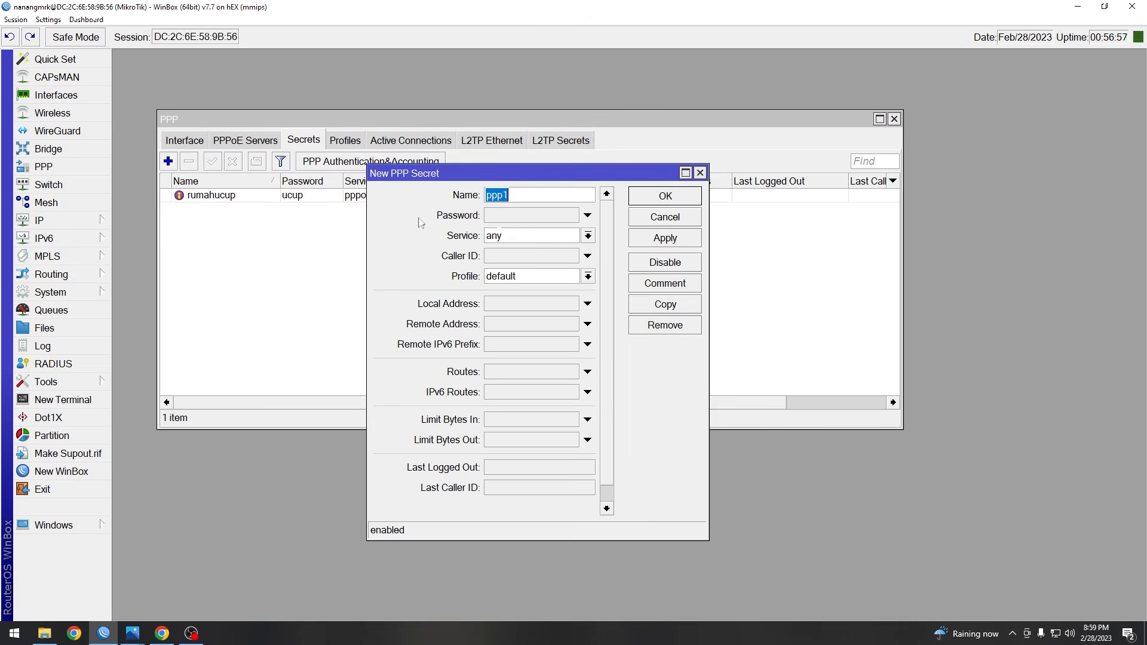
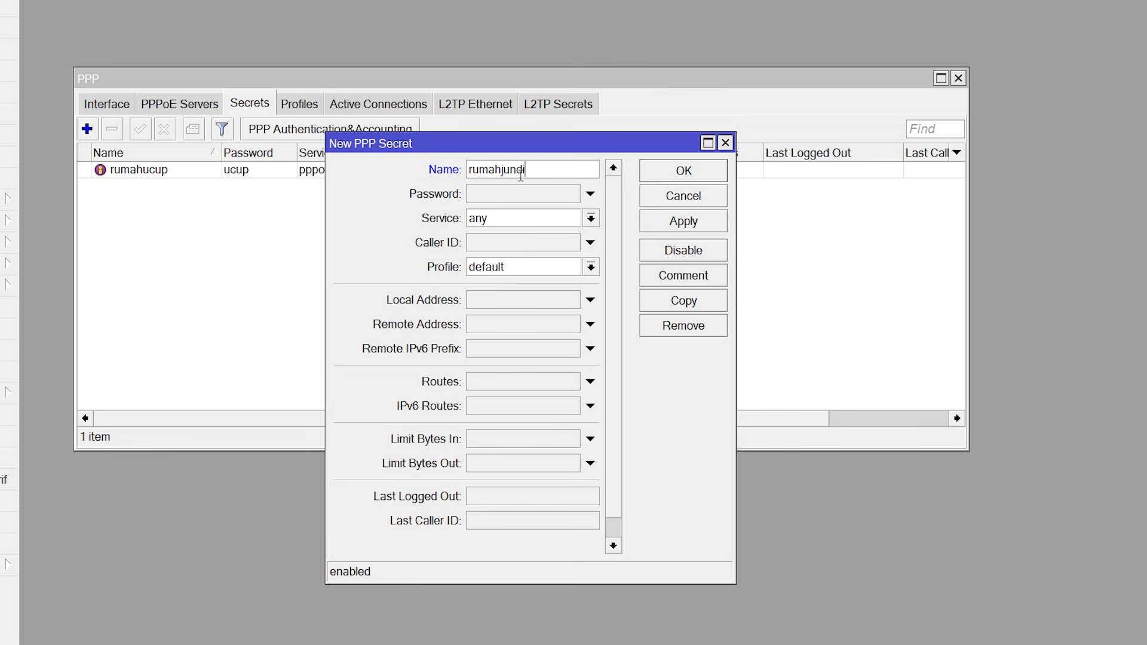
{"action": "key", "text": "Tab"}
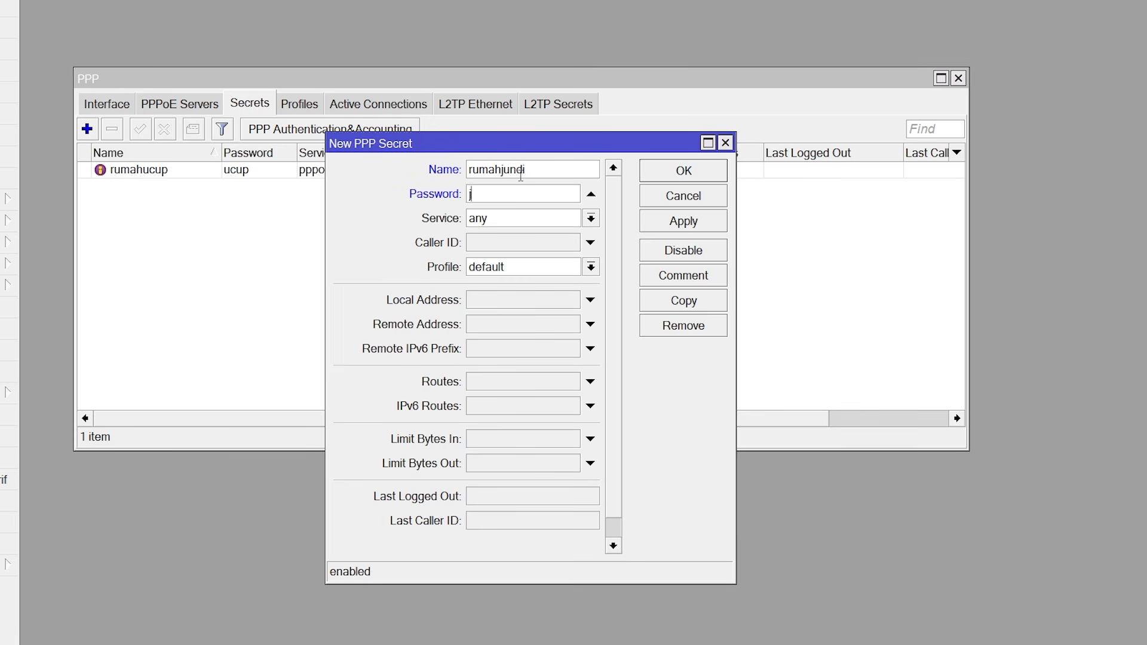
- Set service pppoe, profile 5Mbps and local address 192.168.4.1, checking the diagram
{"action": "left_click", "coordinate": [533, 220]}
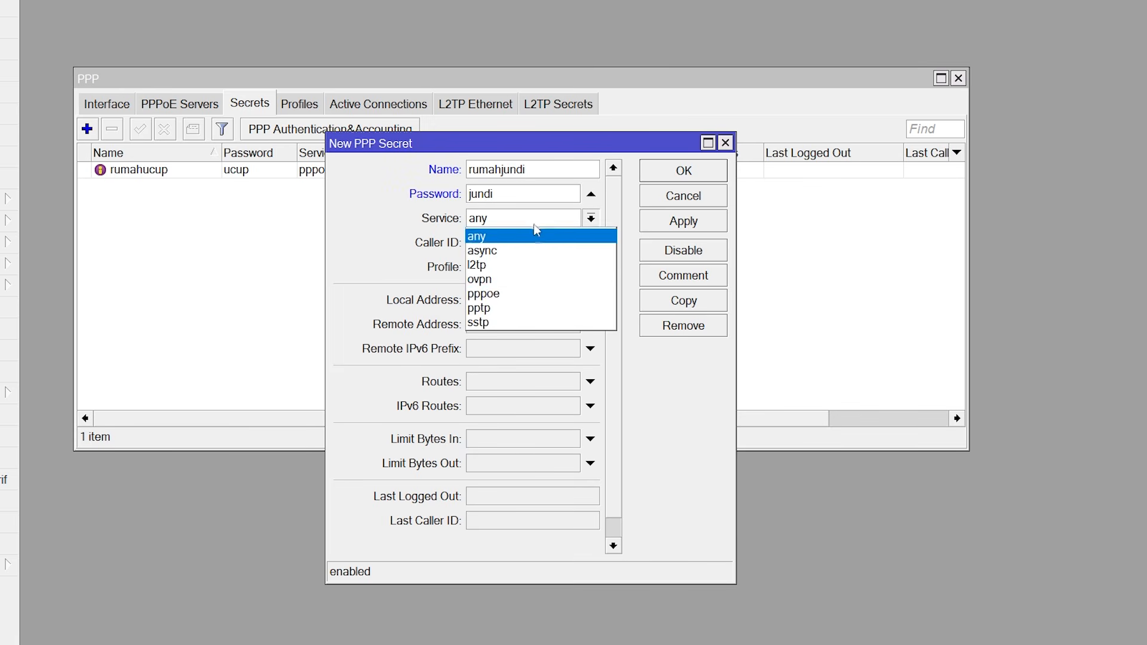
{"action": "left_click", "coordinate": [522, 285]}
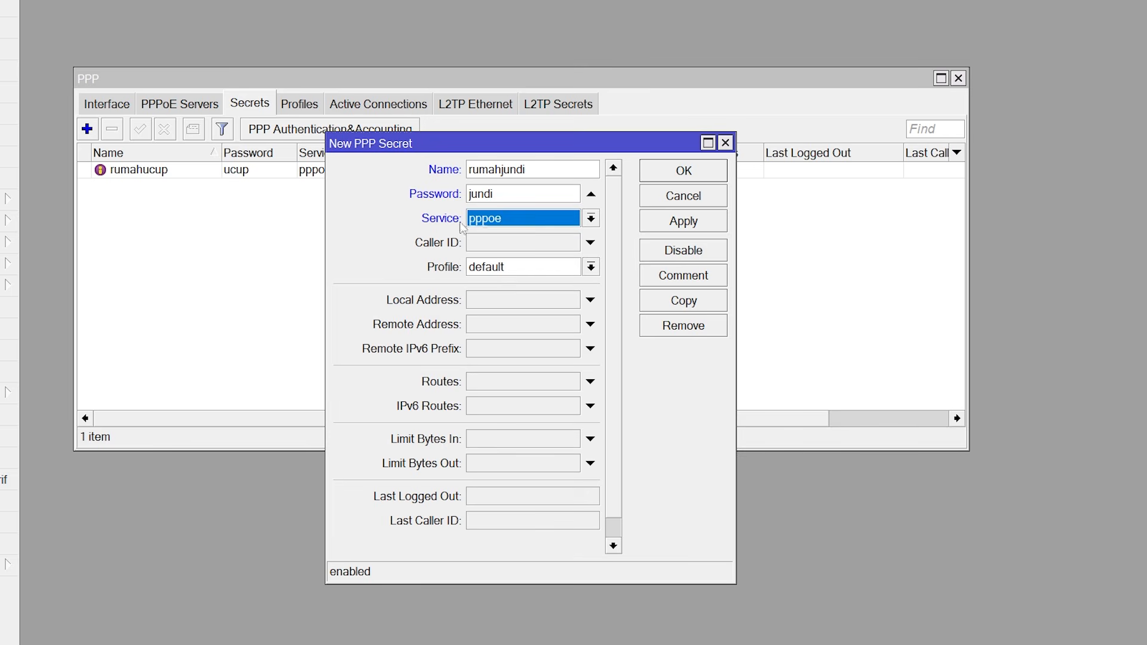
{"action": "left_click", "coordinate": [528, 269]}
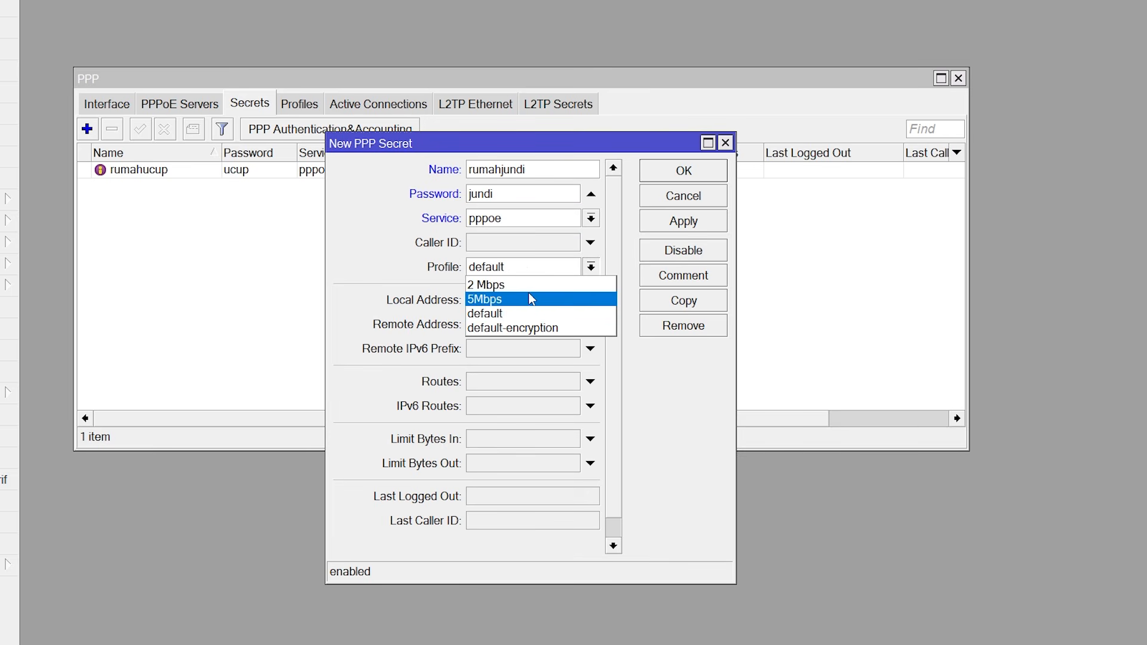
{"action": "left_click", "coordinate": [528, 296]}
{"action": "left_click", "coordinate": [532, 301]}
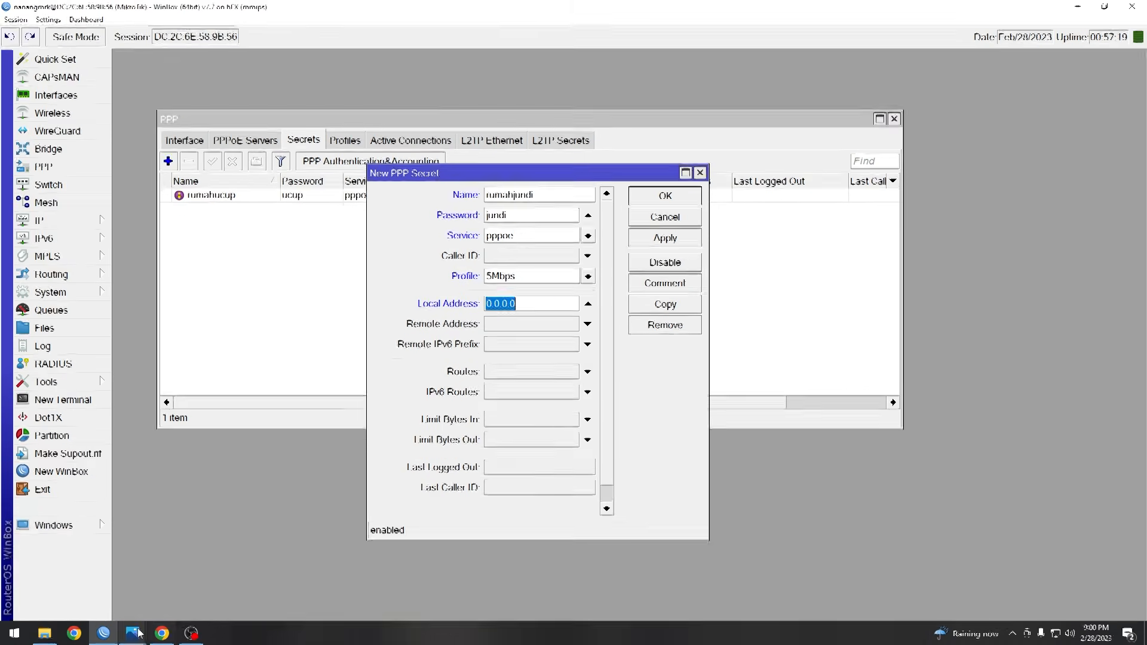
{"action": "mouse_move", "coordinate": [139, 634]}
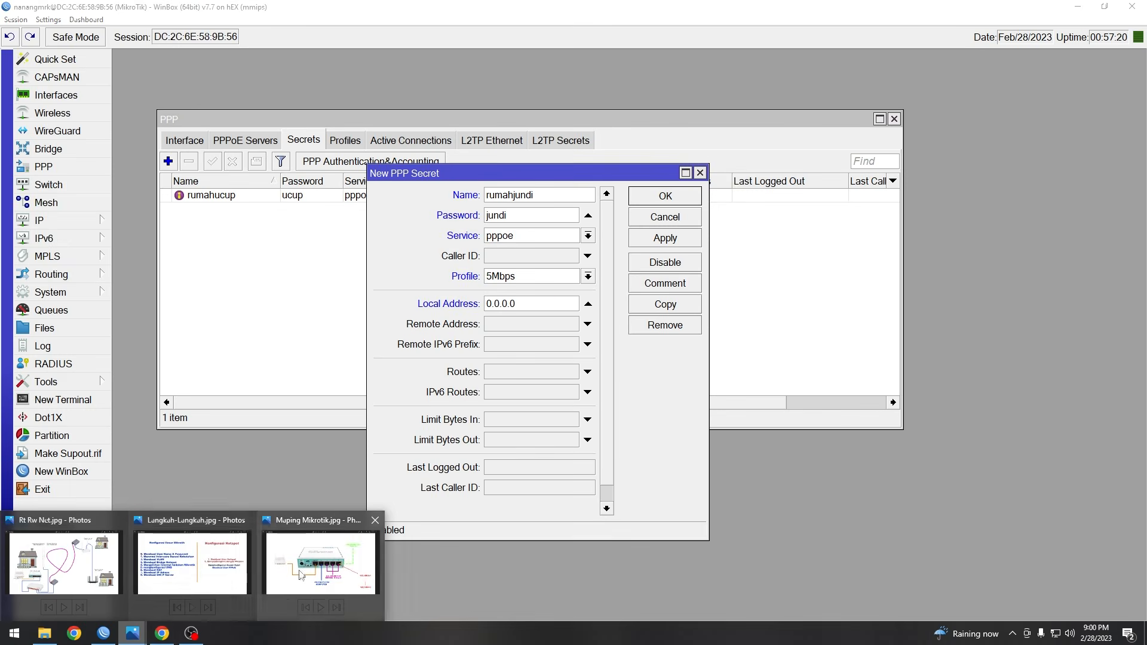
{"action": "left_click", "coordinate": [321, 565]}
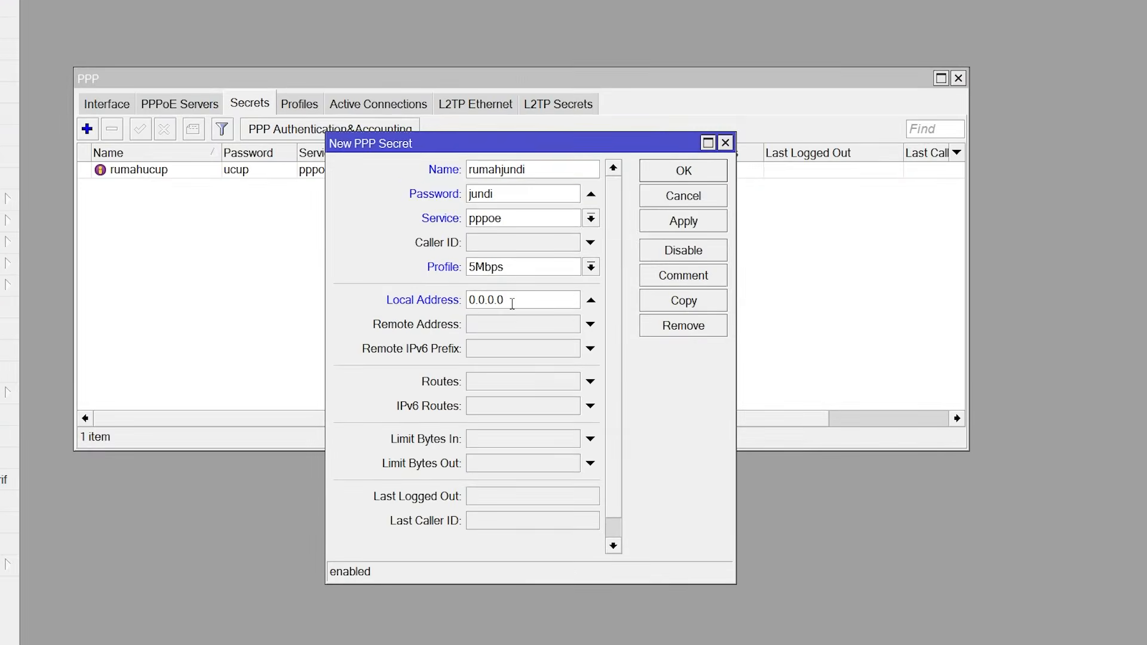
{"action": "double_click", "coordinate": [512, 304]}
{"action": "type", "text": "192.168.4.1"}
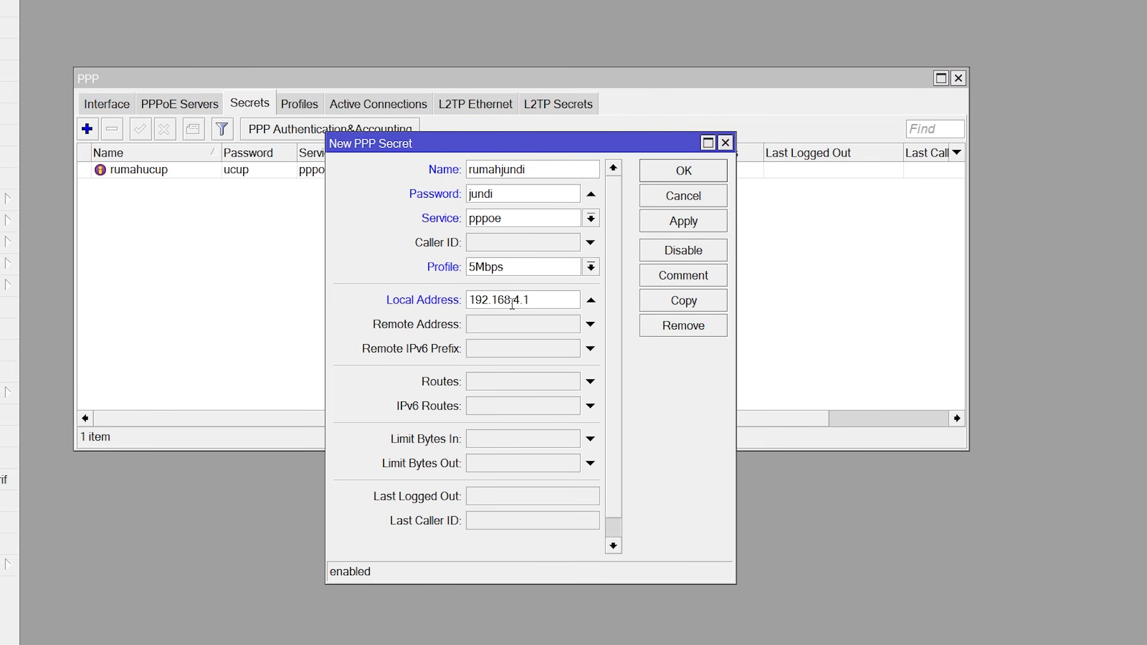
{"action": "left_click", "coordinate": [517, 324]}
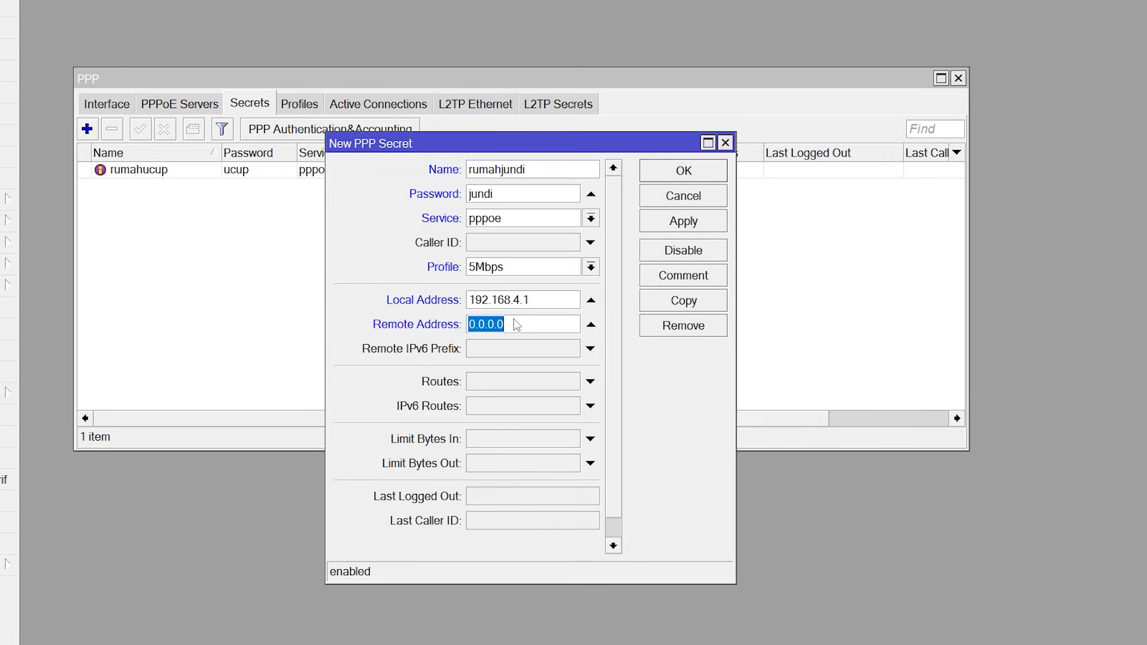
- Enter 192.168.4.15 as the second secret's remote address
{"action": "type", "text": "192.168.4.15"}
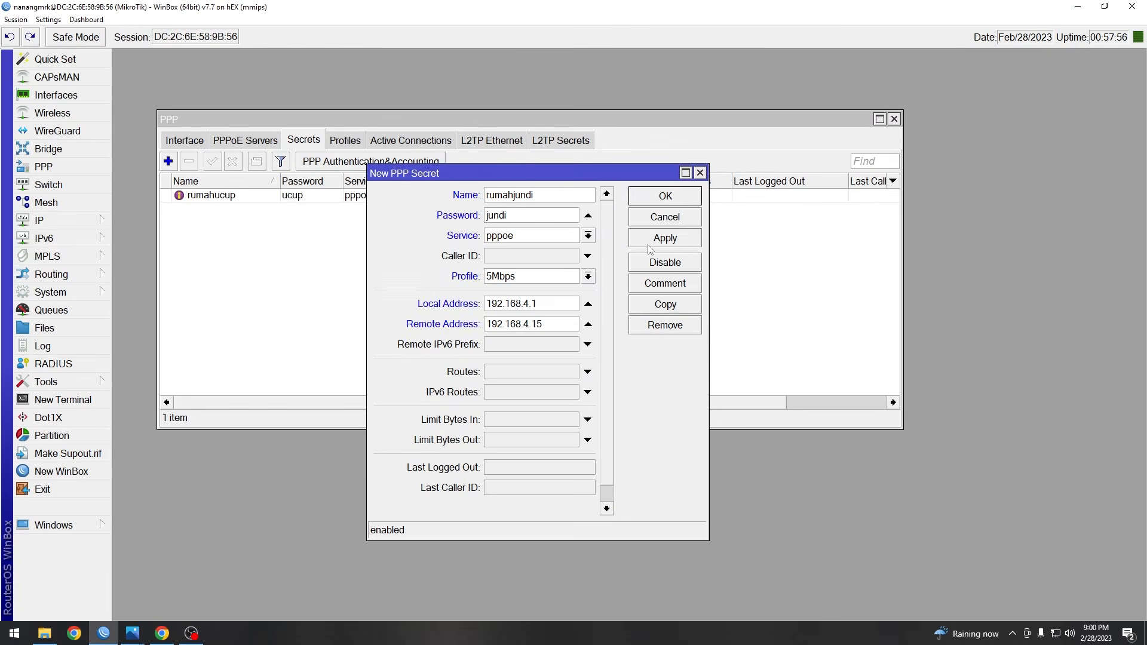
- Apply and close the second house's secret so the list shows two secrets
{"action": "left_click", "coordinate": [651, 247]}
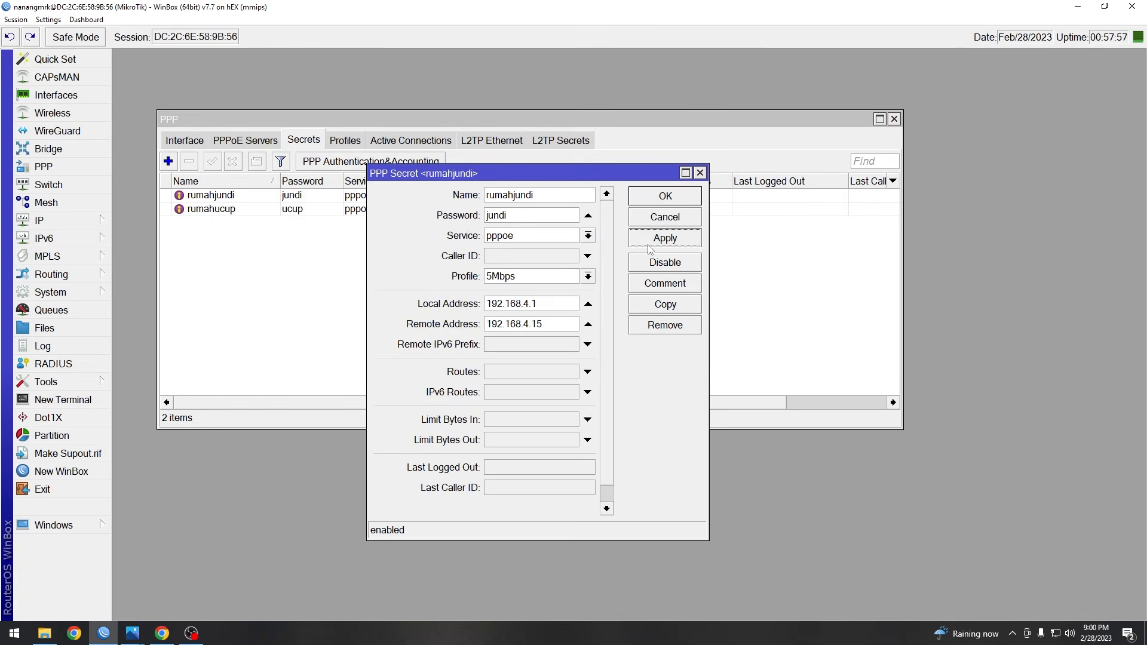
{"action": "left_click", "coordinate": [666, 197]}
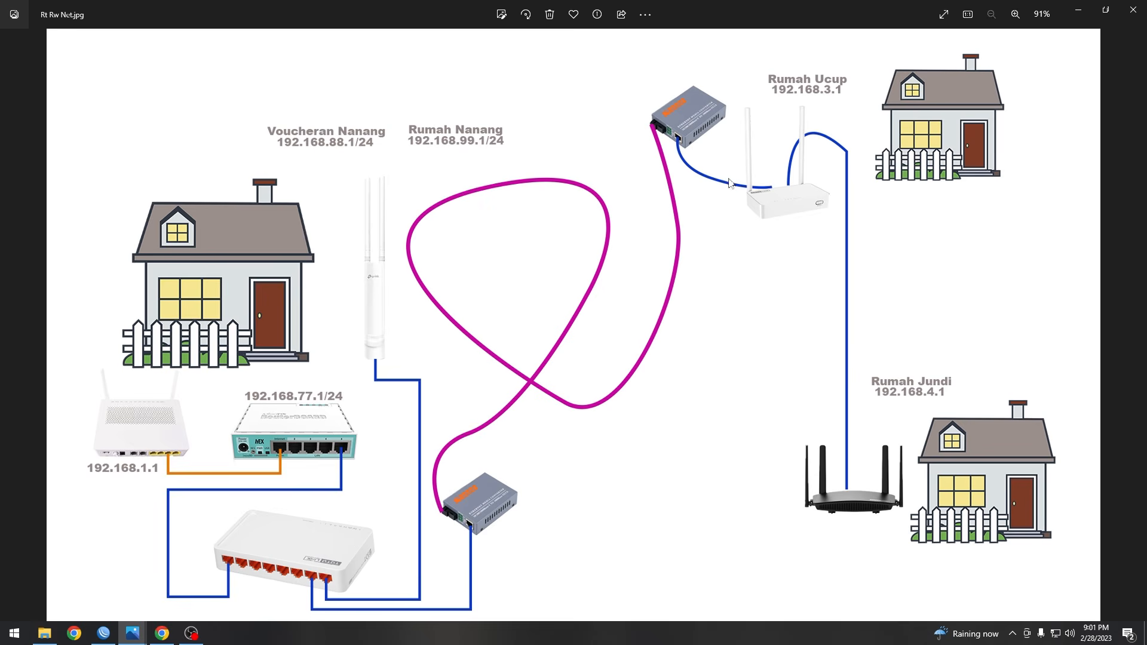
- Minimize the Photos window holding the network diagram
{"action": "left_click", "coordinate": [1079, 10]}
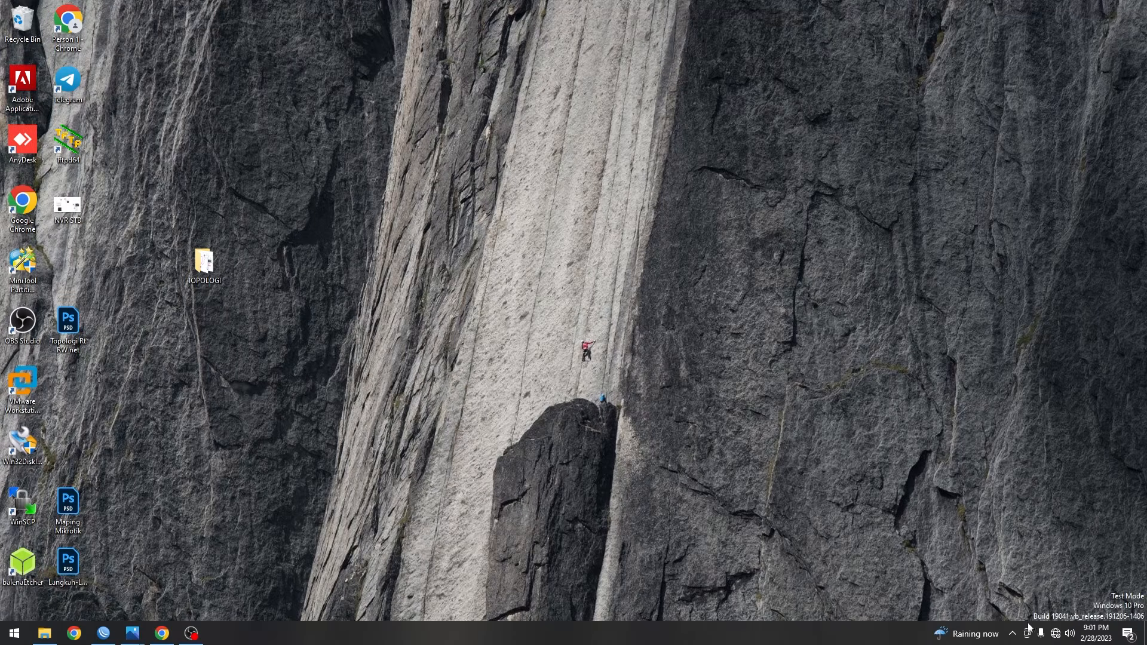
- Connect to the open TOTOLINK_N350RT Wi-Fi, confirm the connection, and launch Chrome
{"action": "left_click", "coordinate": [1055, 634]}
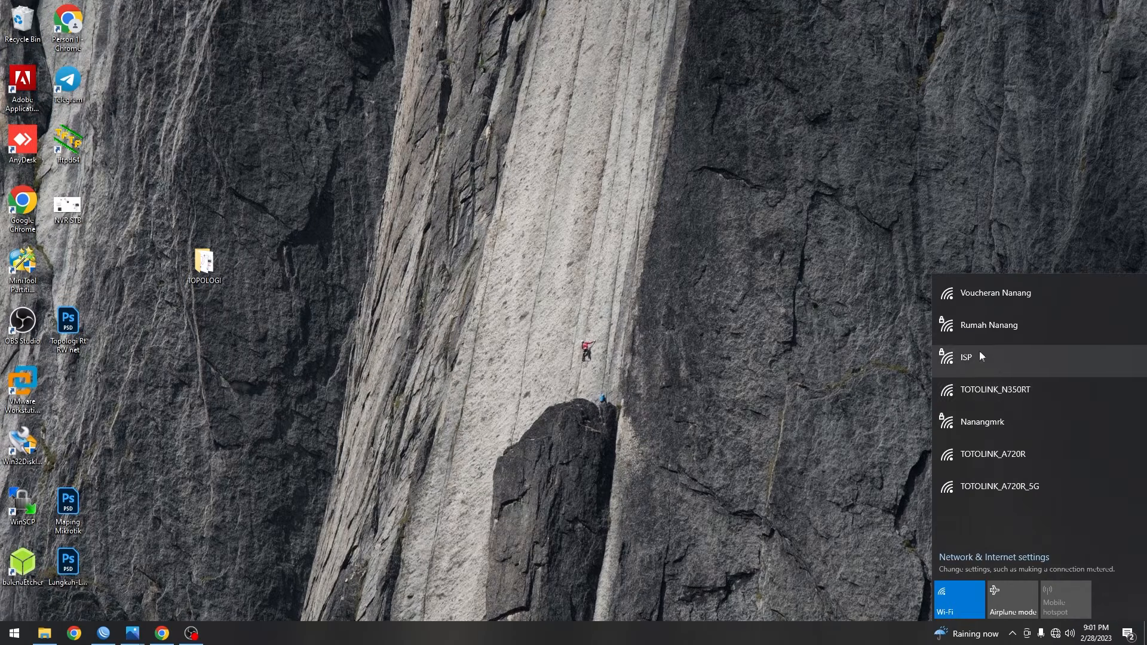
{"action": "left_click", "coordinate": [987, 393]}
{"action": "left_click", "coordinate": [1093, 473]}
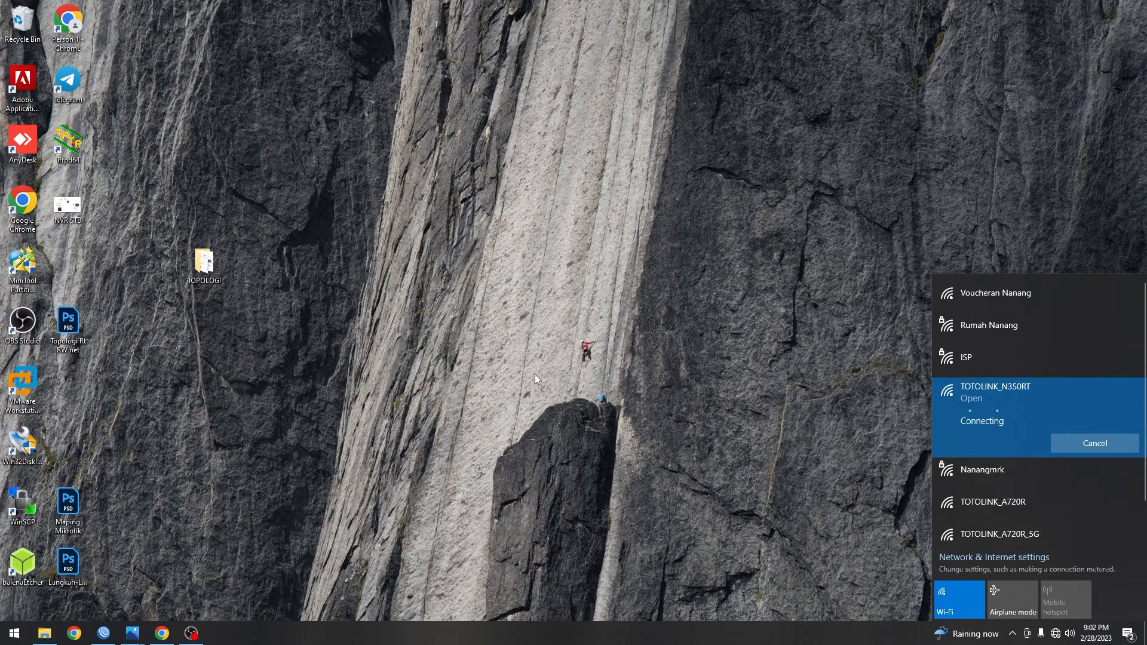
{"action": "left_click", "coordinate": [806, 474]}
{"action": "left_click", "coordinate": [1054, 632]}
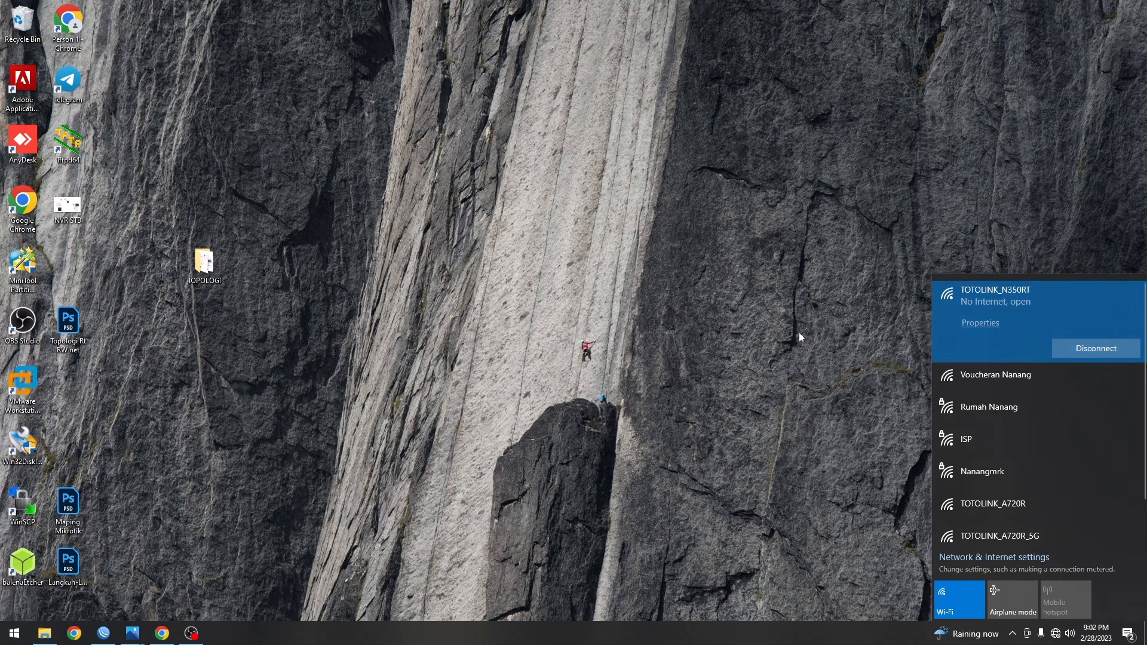
{"action": "left_click", "coordinate": [163, 632]}
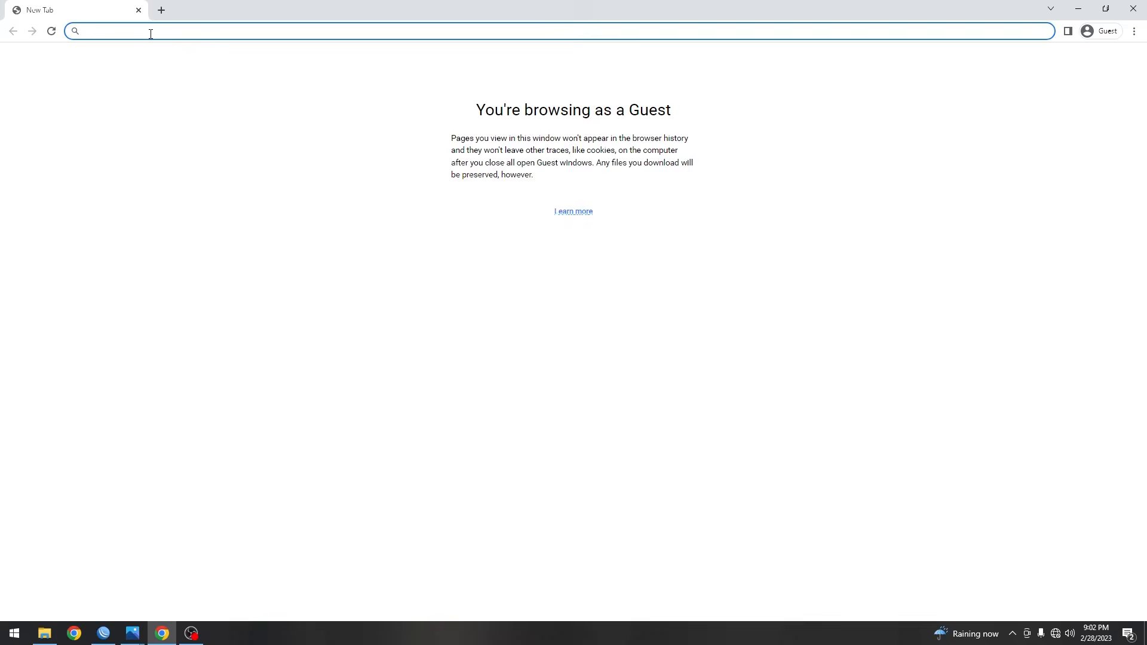
- Sign in to the TOTOLINK router admin at 192.168.0.1 with the admin password
{"action": "type", "text": "19"}
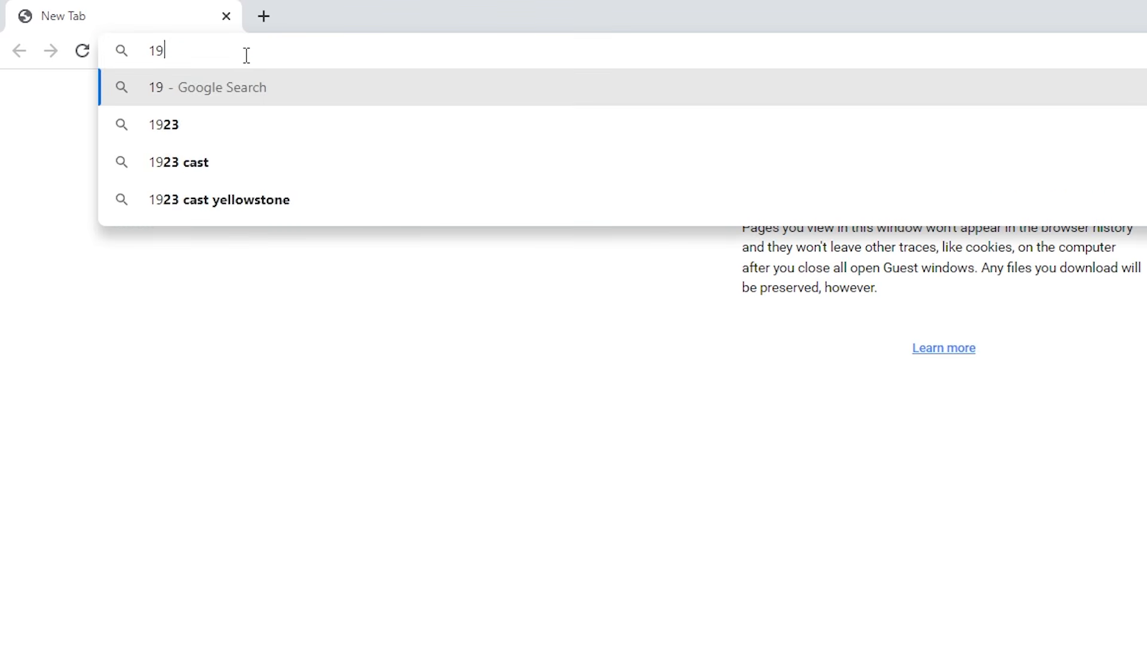
{"action": "type", "text": "2.168.0.1"}
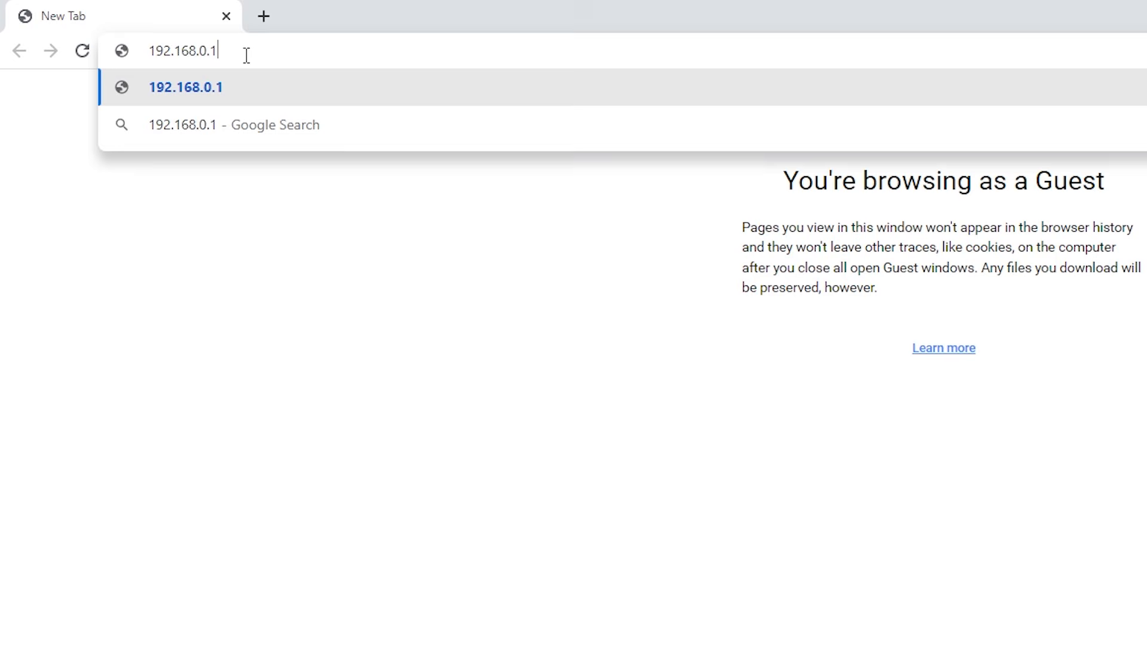
{"action": "key", "text": "Return"}
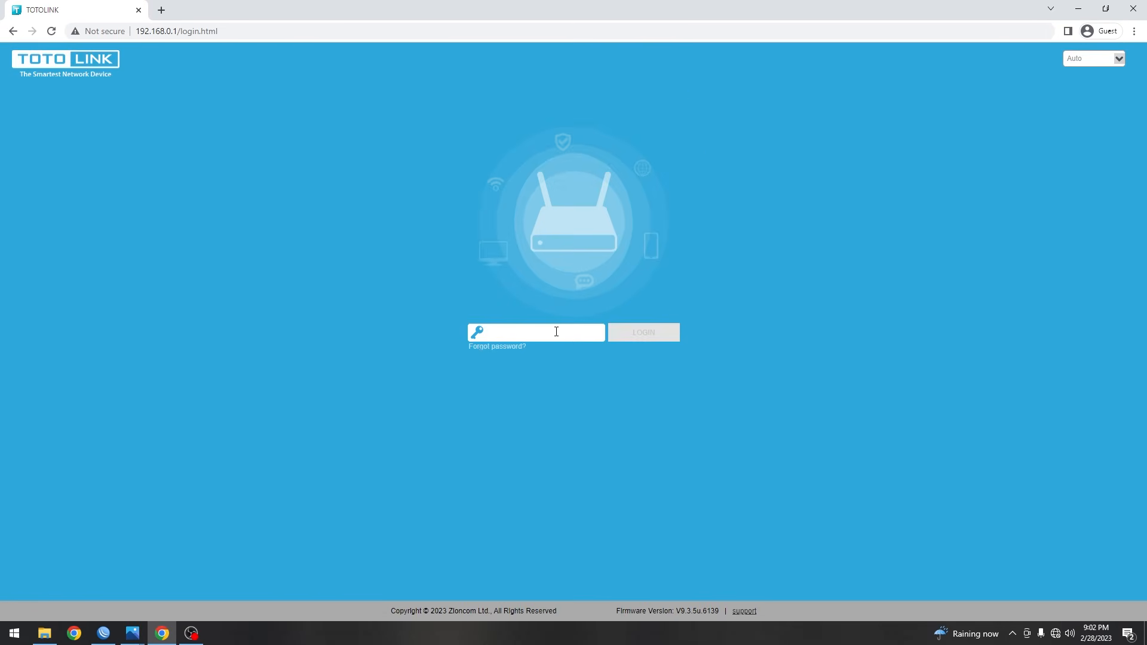
{"action": "key", "text": "Return"}
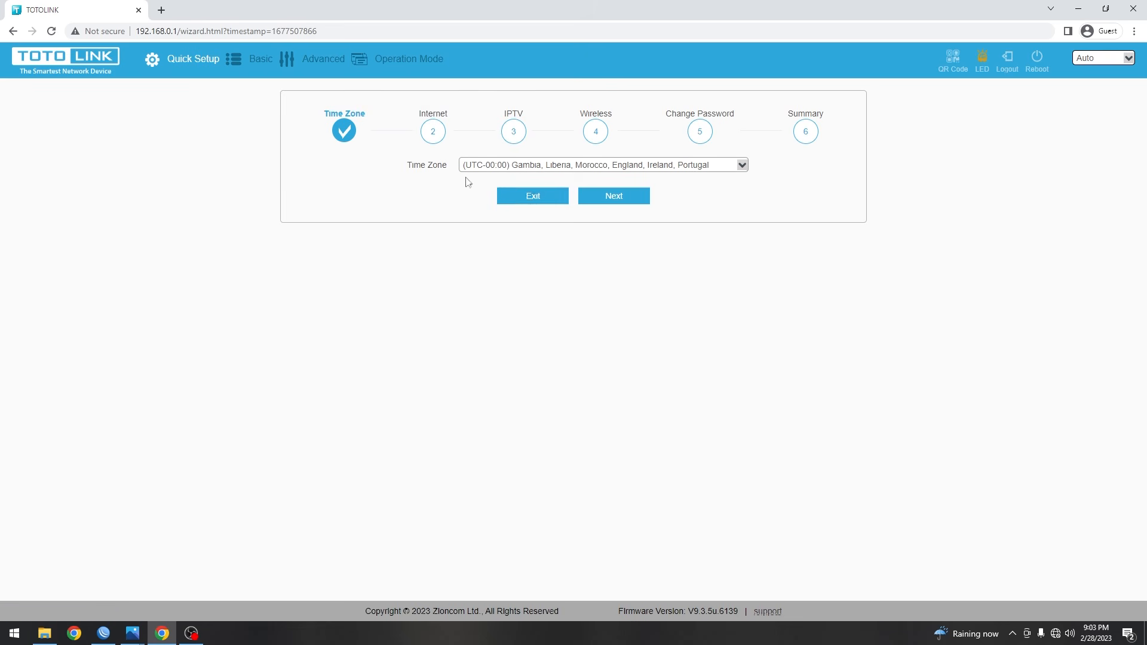
- Set the Quick Setup time zone to UTC+07:00 Thailand, Vietnam, Russia
{"action": "left_click", "coordinate": [527, 191]}
{"action": "scroll", "coordinate": [522, 332], "scroll_direction": "down", "scroll_amount": 2}
{"action": "scroll", "coordinate": [520, 358], "scroll_direction": "up", "scroll_amount": 2}
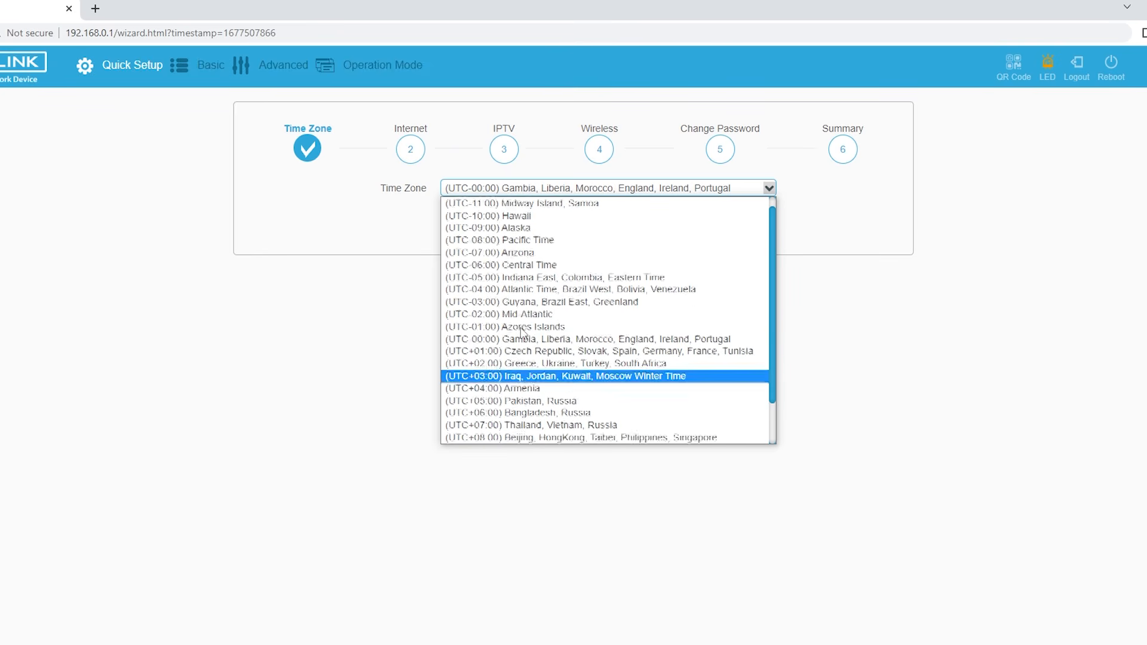
{"action": "scroll", "coordinate": [511, 413], "scroll_direction": "down", "scroll_amount": 2}
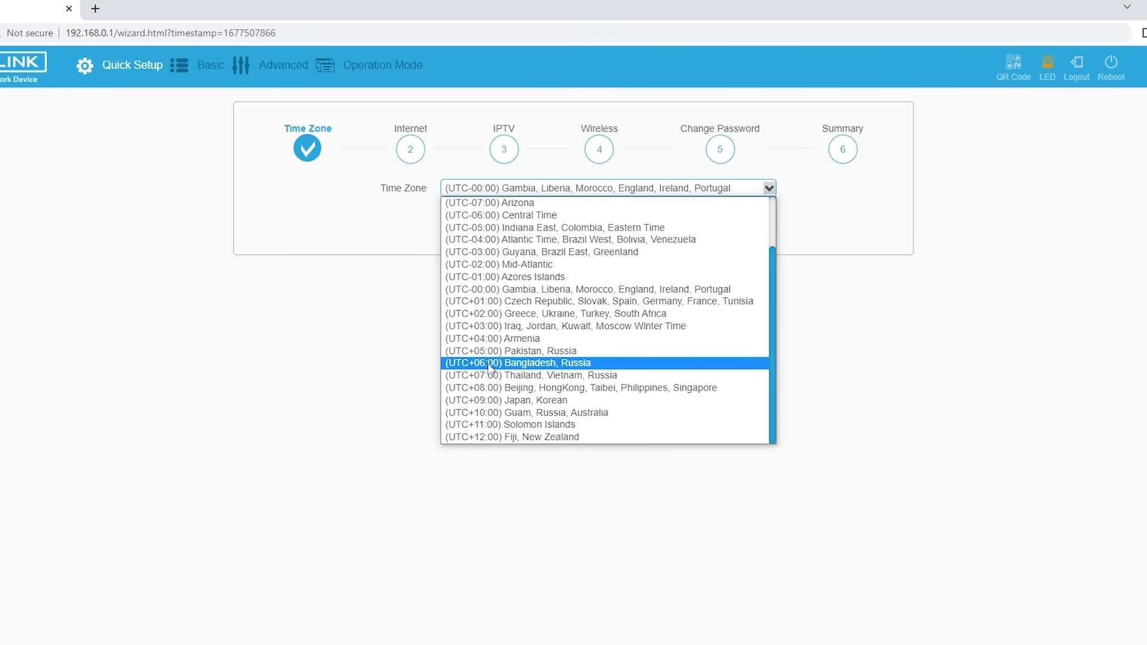
{"action": "left_click", "coordinate": [510, 376]}
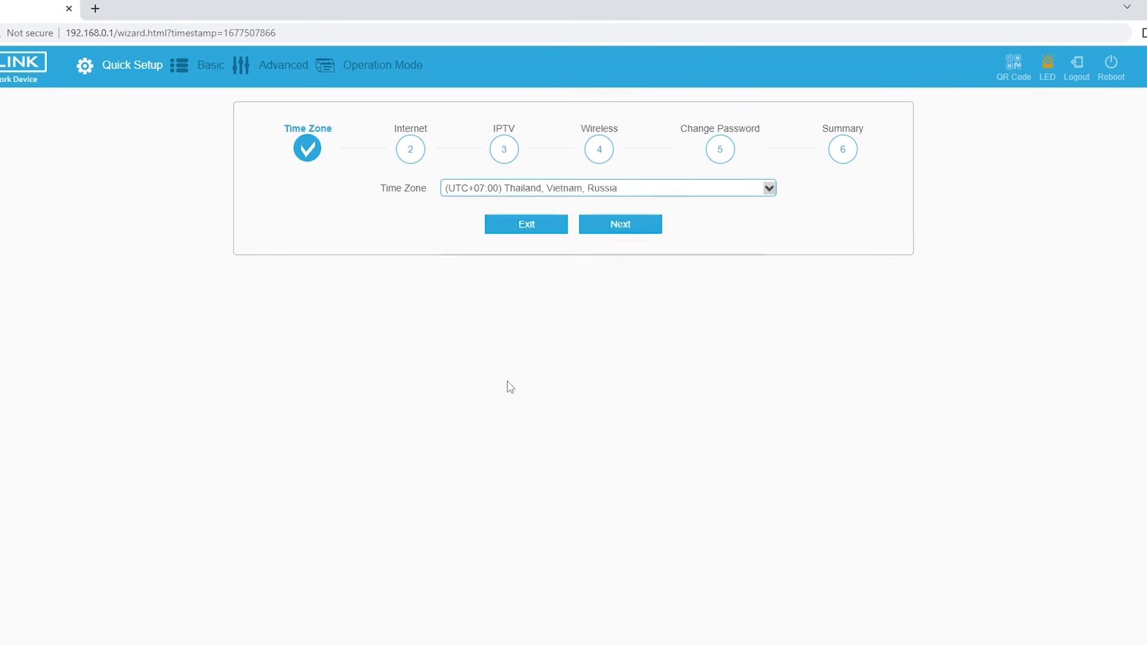
{"action": "left_click", "coordinate": [604, 226]}
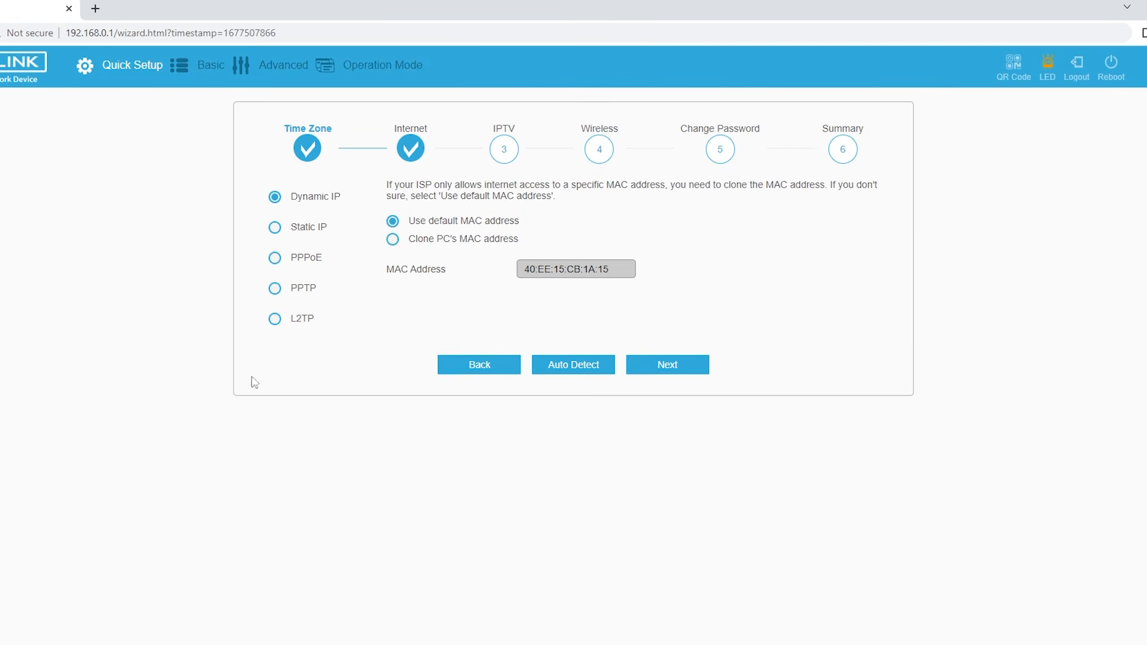
- Set the Internet connection type to PPPoE using the house's PPPoE user name and password
{"action": "left_click", "coordinate": [276, 260]}
{"action": "left_click", "coordinate": [577, 208]}
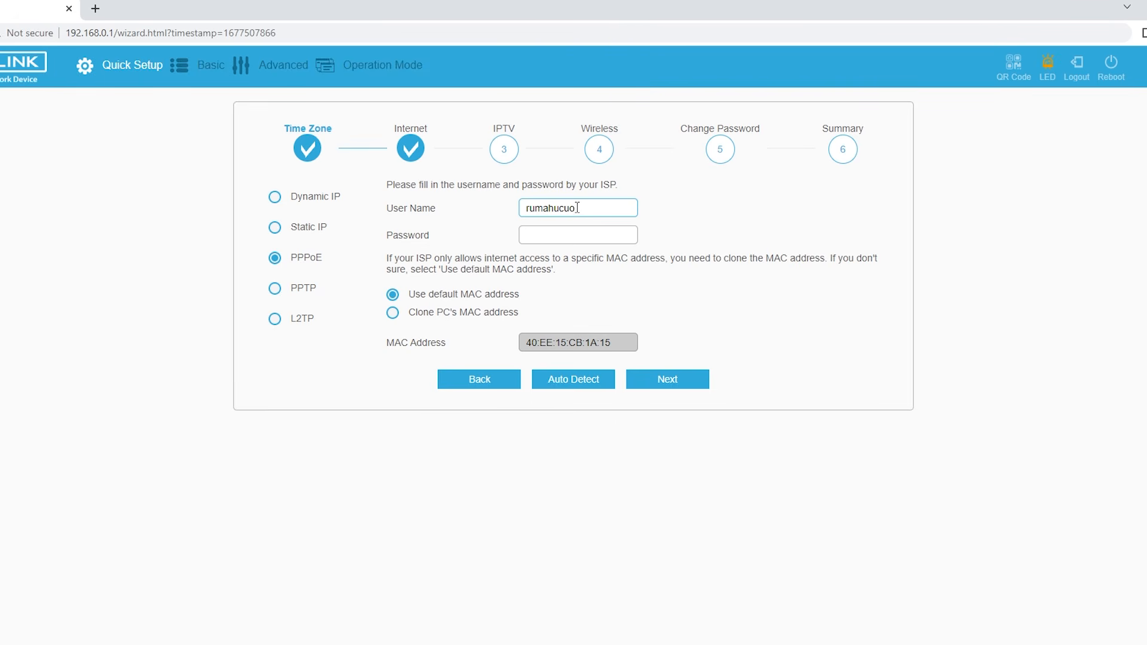
{"action": "left_click", "coordinate": [585, 236]}
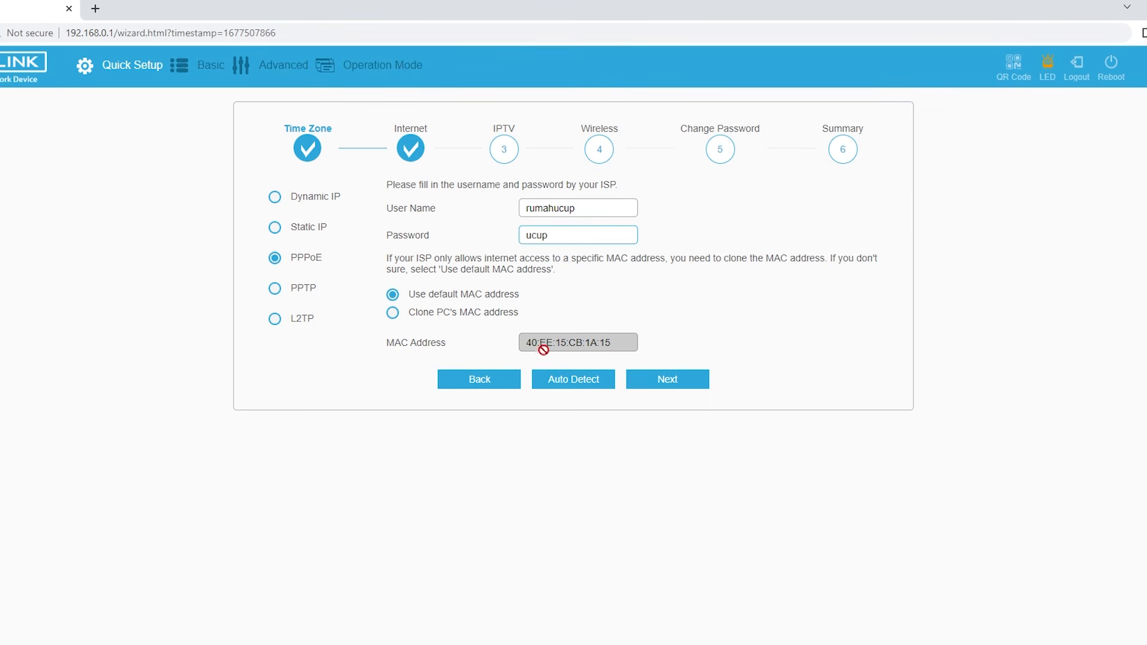
{"action": "left_click", "coordinate": [657, 386]}
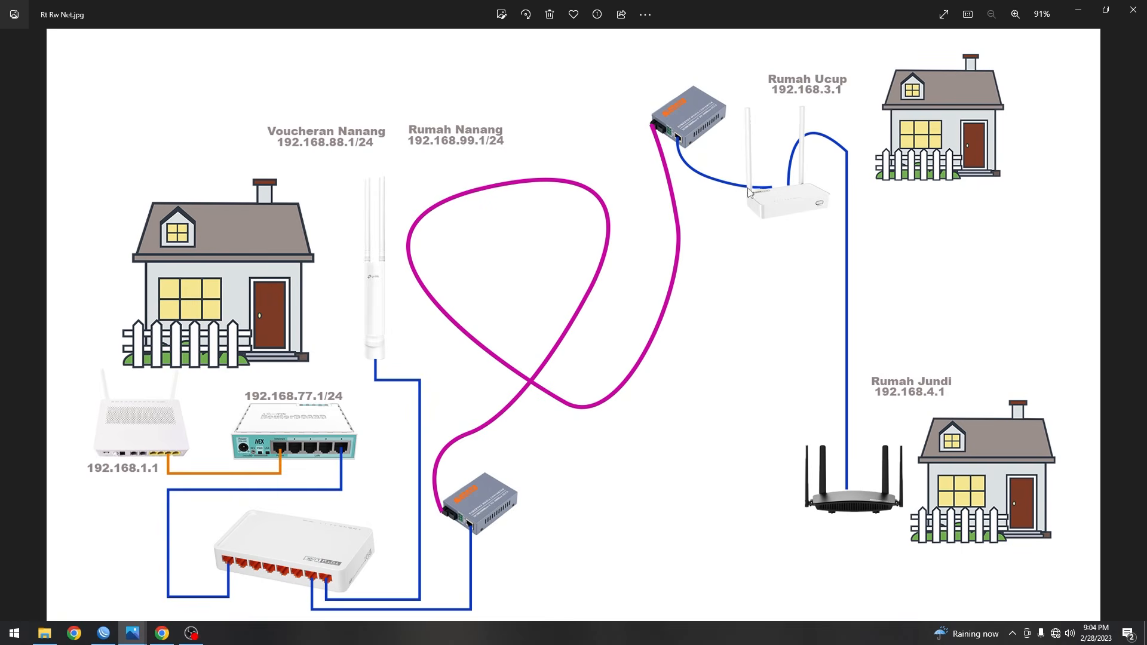
{"action": "left_click", "coordinate": [1078, 12]}
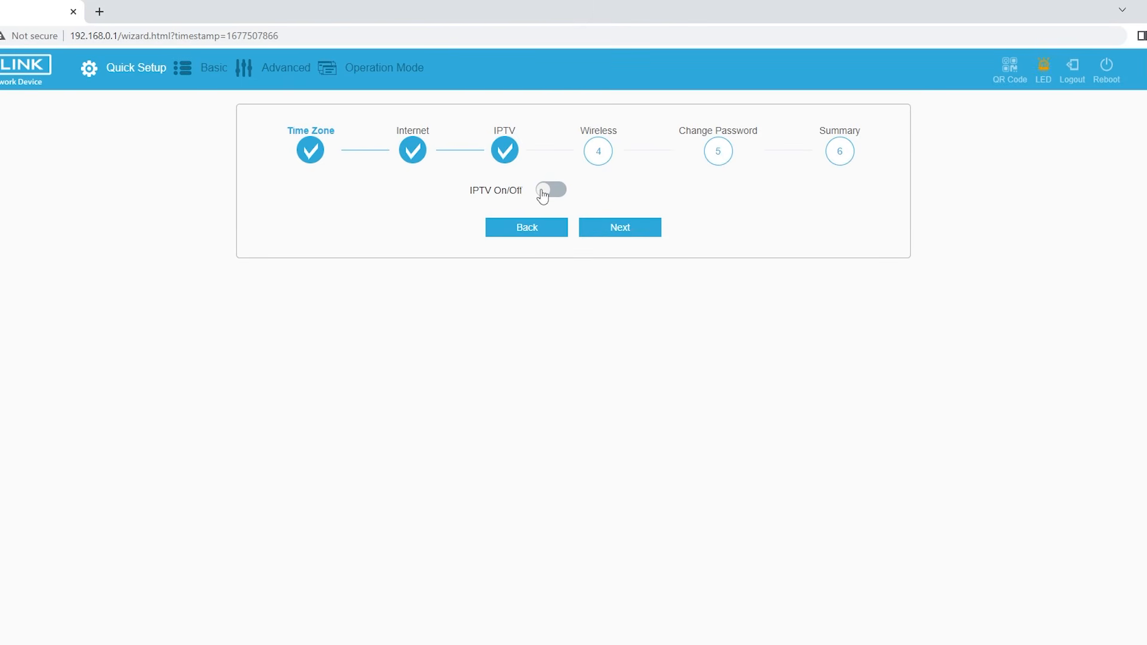
- Enable IPTV in User Define mode with LAN3 & LAN4 as the set-top box ports
{"action": "left_click", "coordinate": [543, 193]}
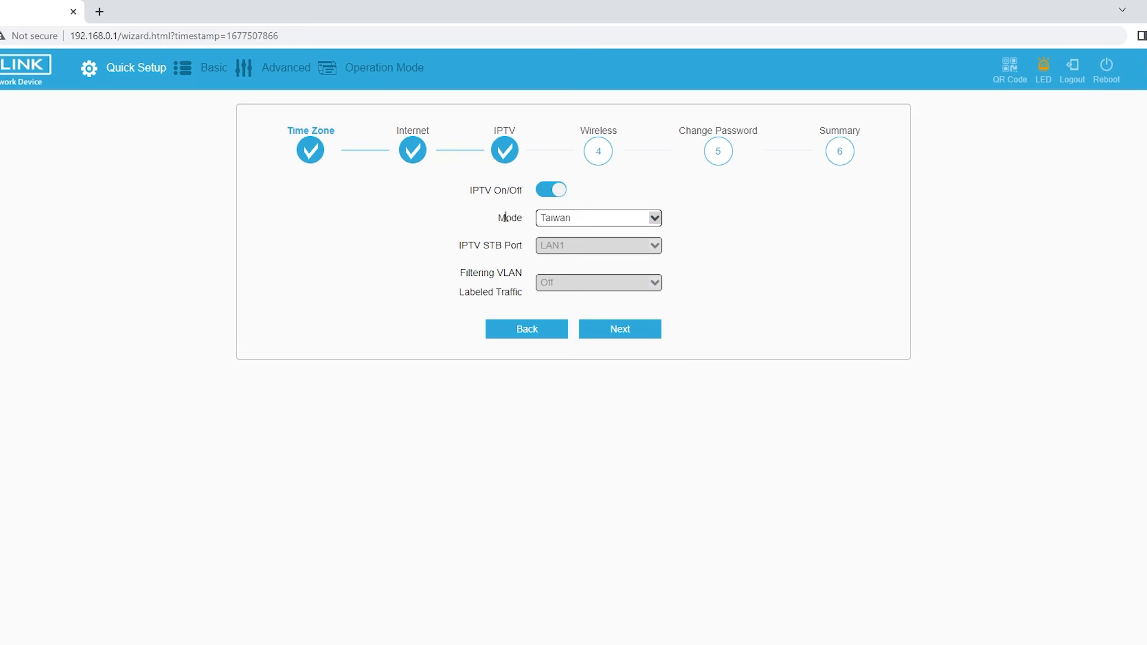
{"action": "left_click", "coordinate": [608, 224]}
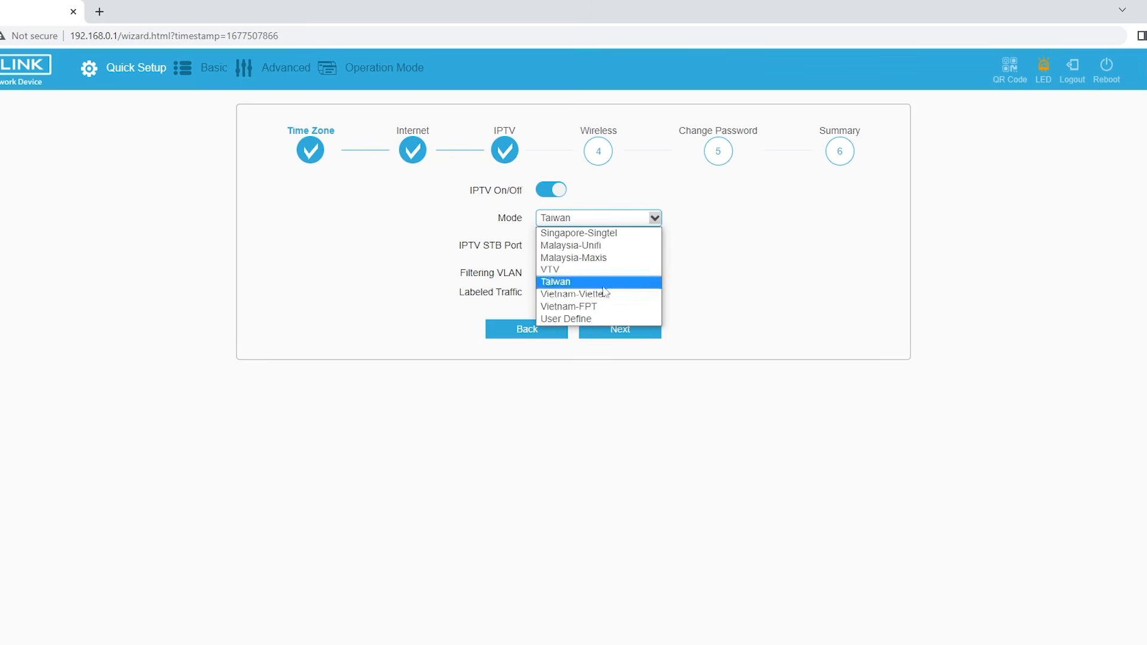
{"action": "left_click", "coordinate": [603, 321]}
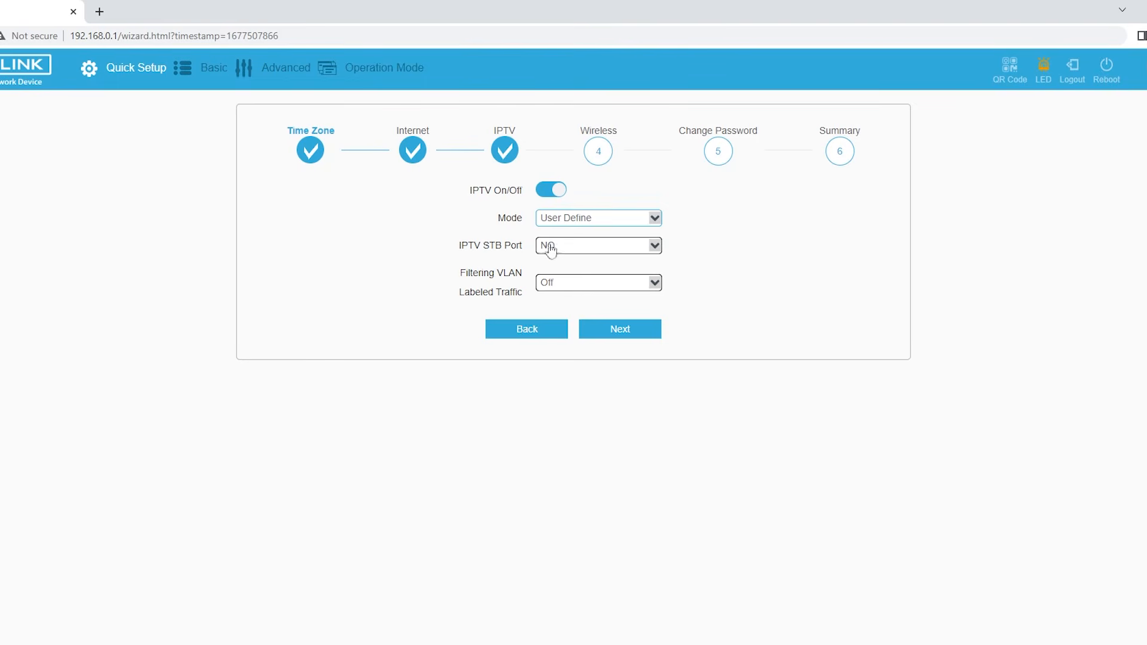
{"action": "left_click", "coordinate": [583, 246]}
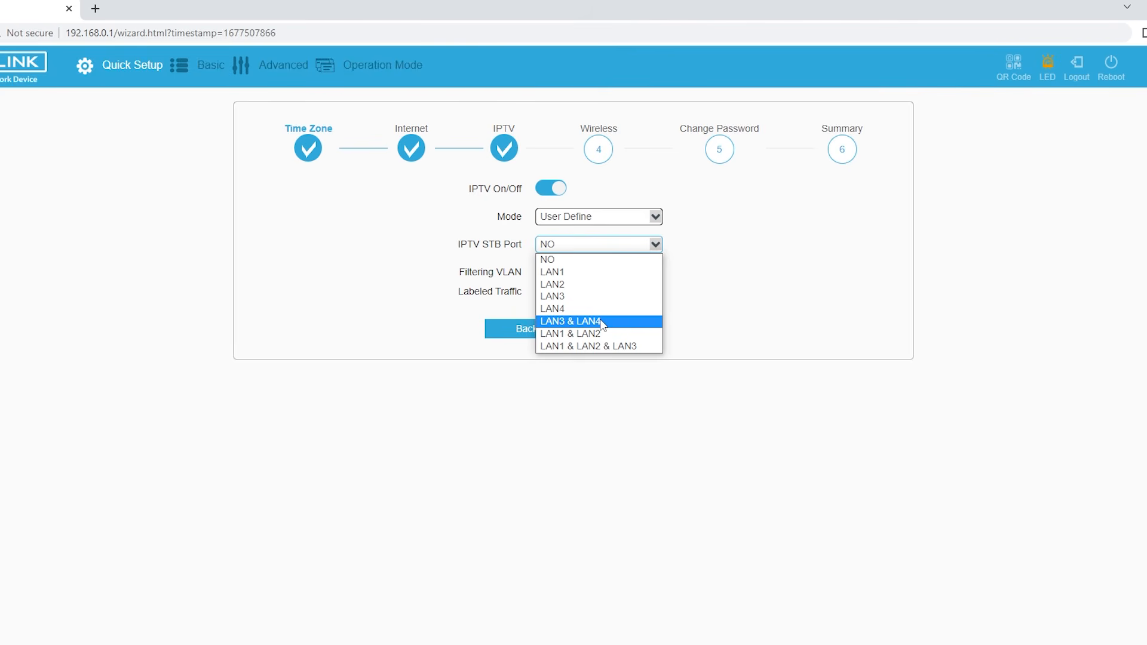
{"action": "left_click", "coordinate": [601, 321]}
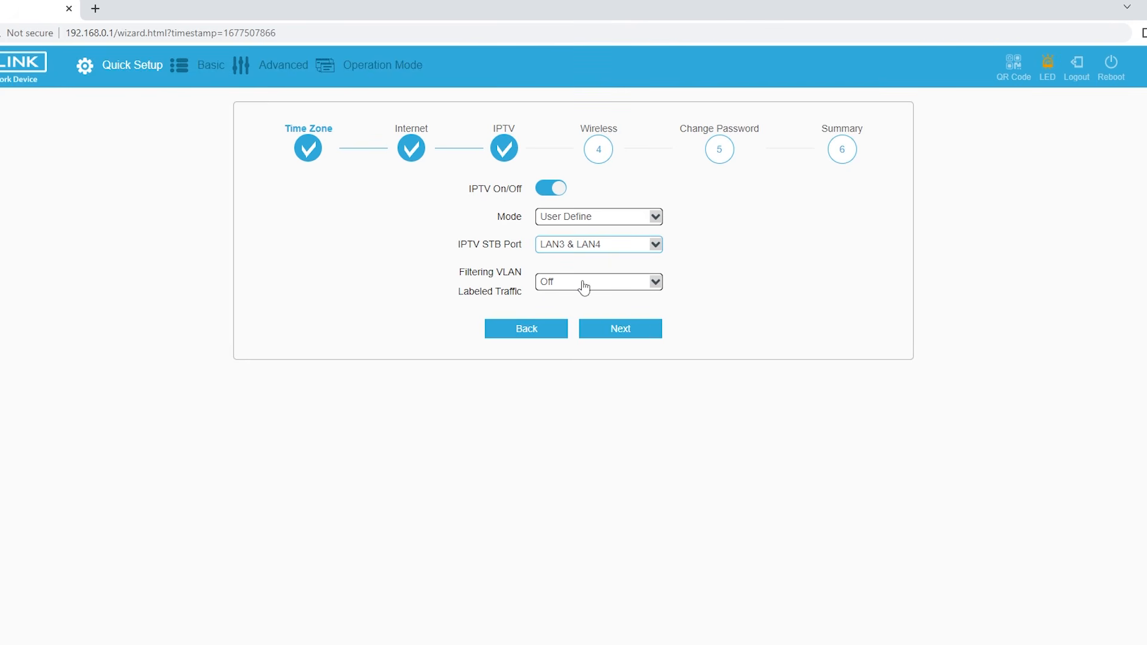
{"action": "left_click", "coordinate": [633, 329]}
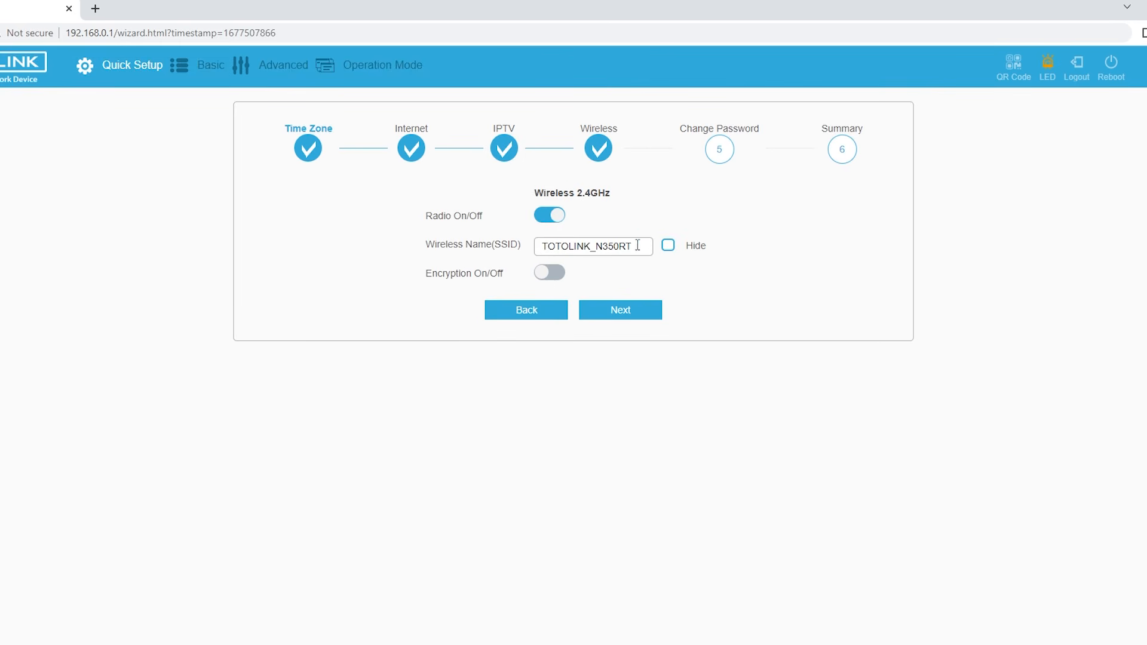
- Rename the 2.4GHz Wi-Fi from TOTOLINK_N350RT to the house's name and turn on encryption with a password
{"action": "left_click_drag", "start_coordinate": [637, 245], "coordinate": [492, 257]}
{"action": "type", "text": "Rumah Ucup"}
{"action": "left_click", "coordinate": [541, 274]}
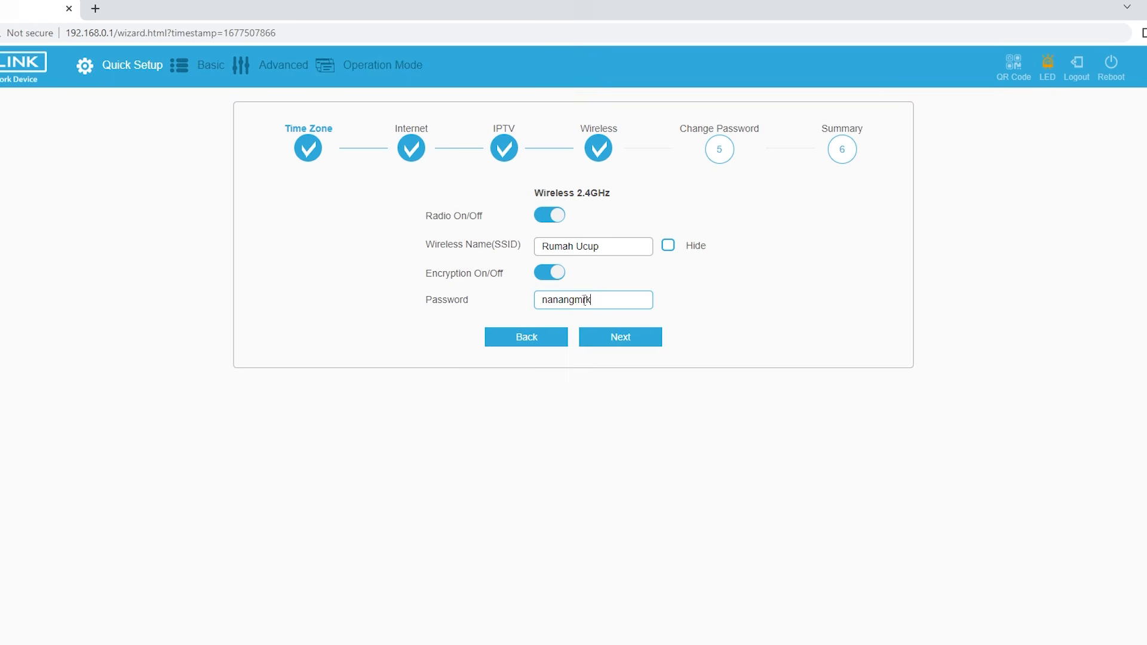
{"action": "left_click", "coordinate": [638, 342]}
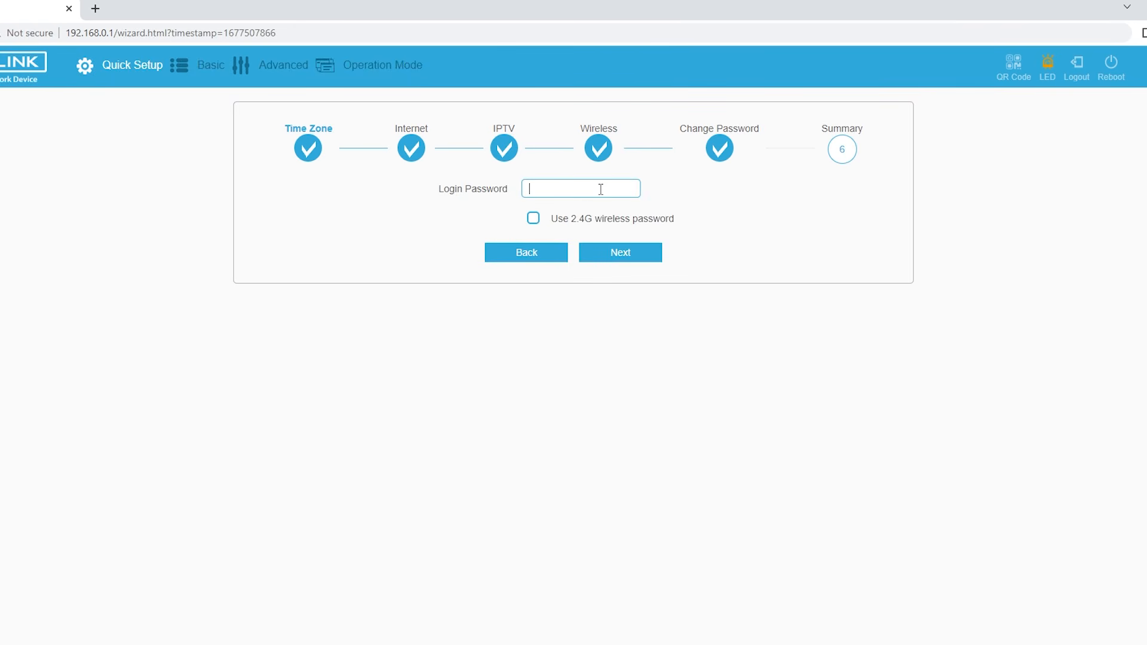
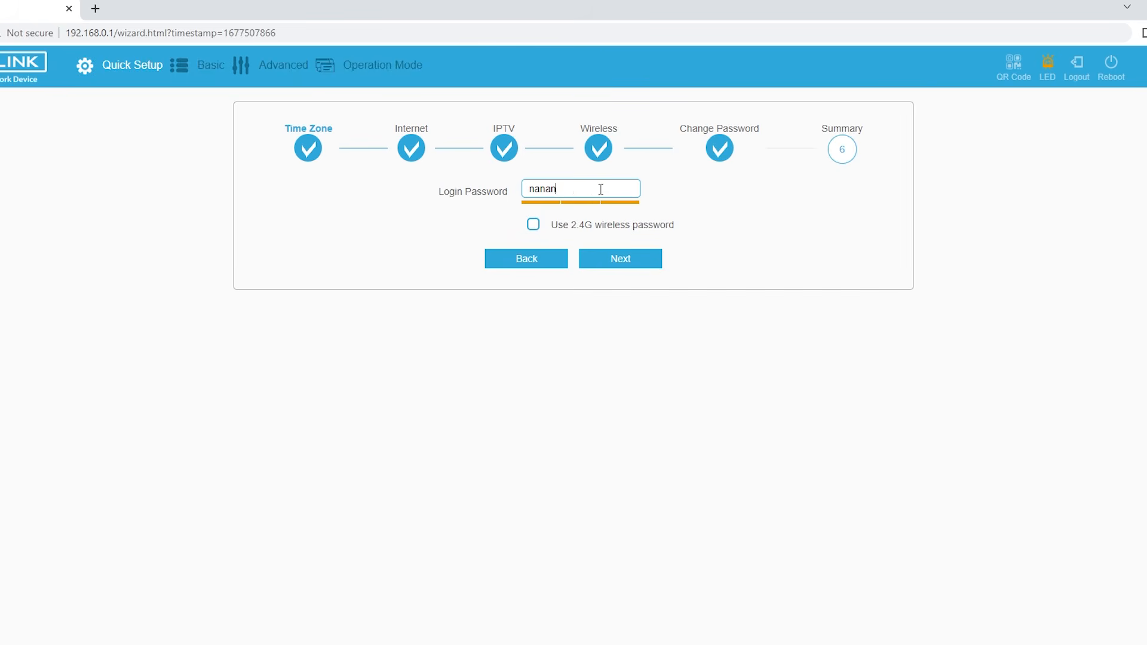
- Set a new router login password and apply all Quick Setup settings
{"action": "left_click", "coordinate": [612, 259]}
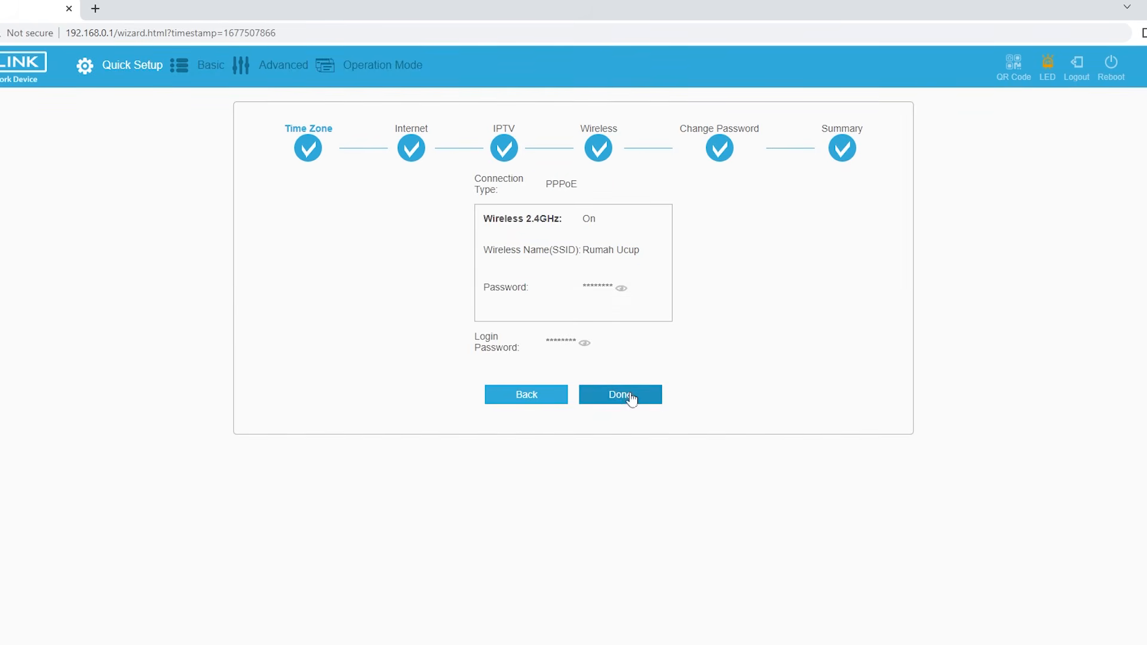
{"action": "left_click", "coordinate": [632, 393]}
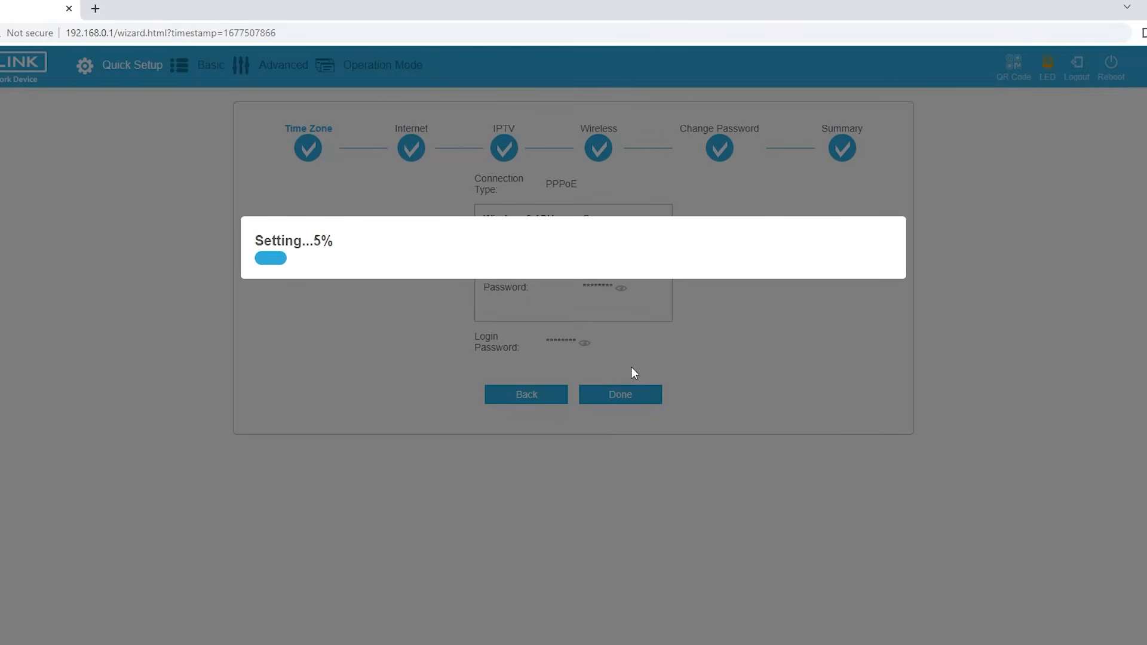
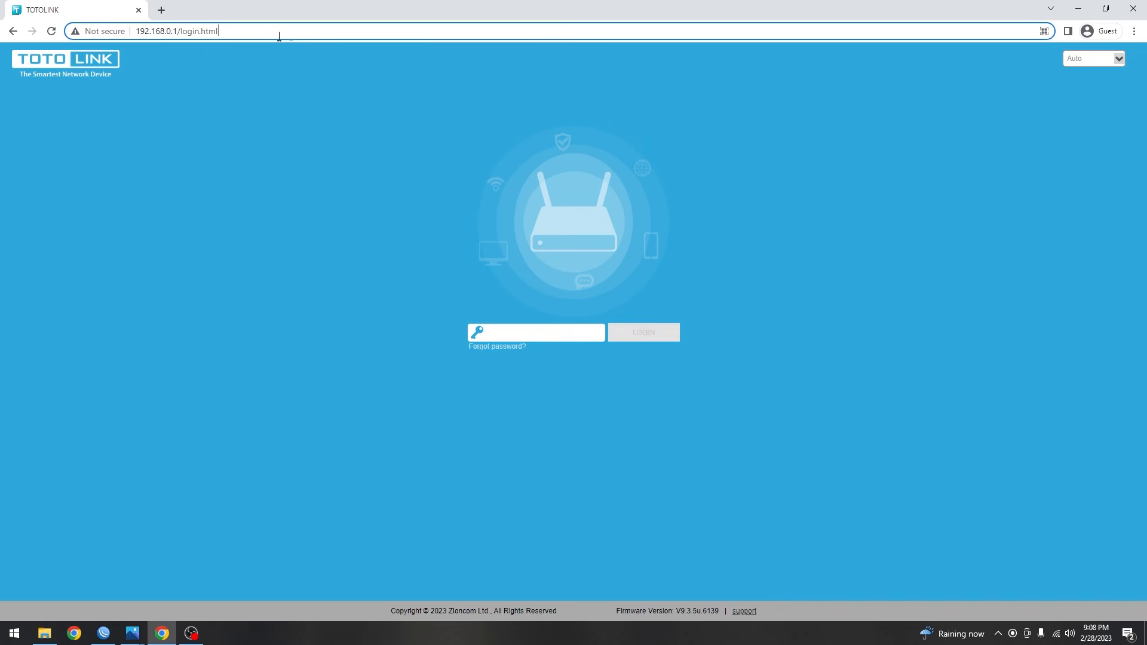
- Run a speed test on speedtest.net, blocking the location request, then close the Speedtest tab
{"action": "left_click", "coordinate": [163, 12]}
{"action": "type", "text": "youtub"}
{"action": "key", "text": "ctrl+BackSpace"}
{"action": "type", "text": "speedtest.net"}
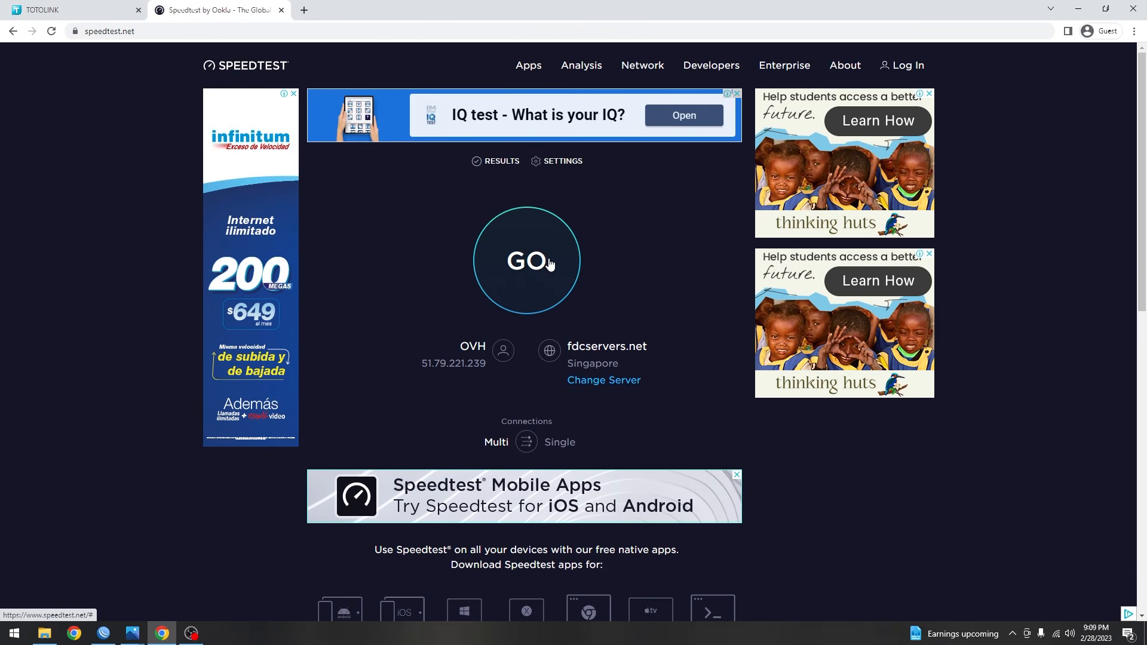
{"action": "left_click", "coordinate": [541, 261]}
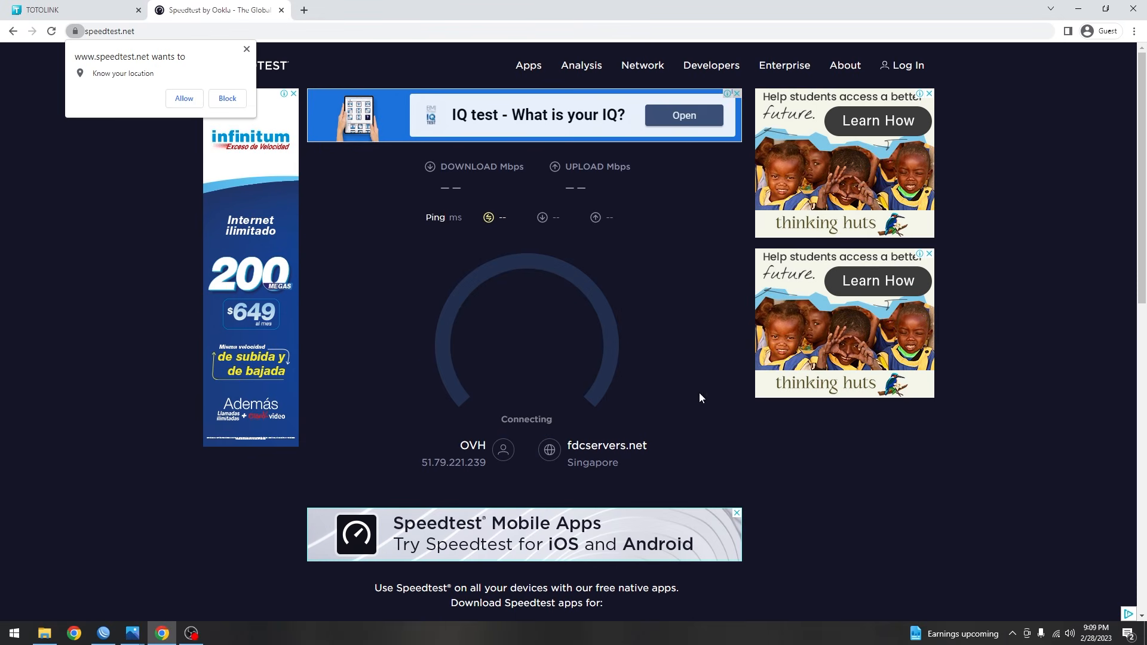
{"action": "left_click", "coordinate": [245, 50]}
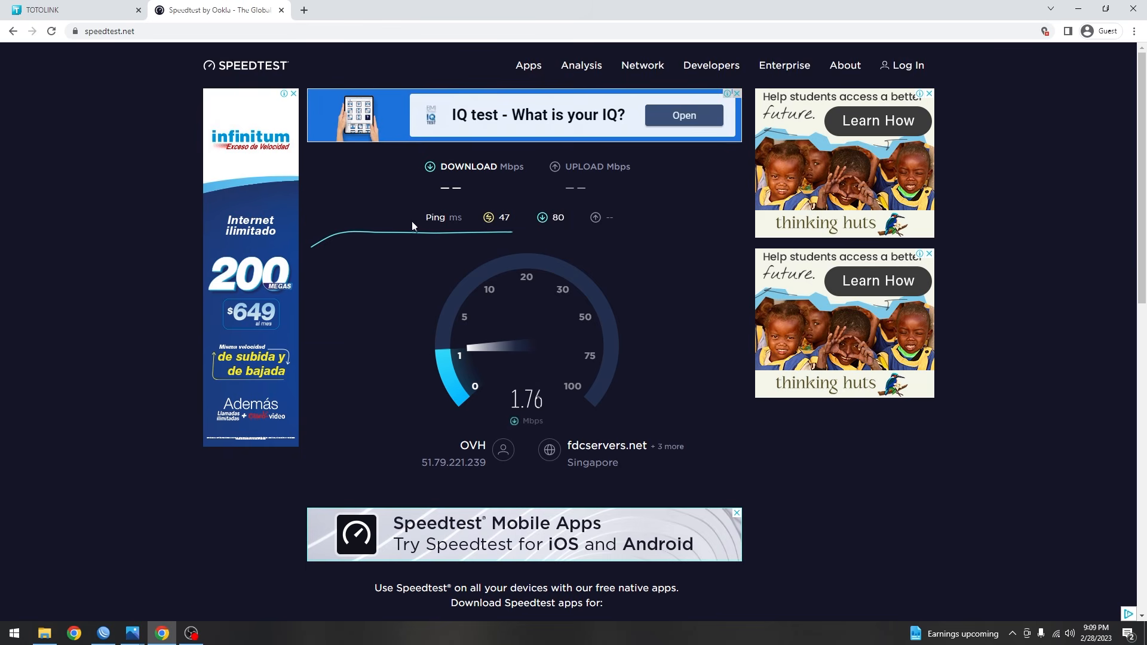
{"action": "left_click", "coordinate": [285, 14]}
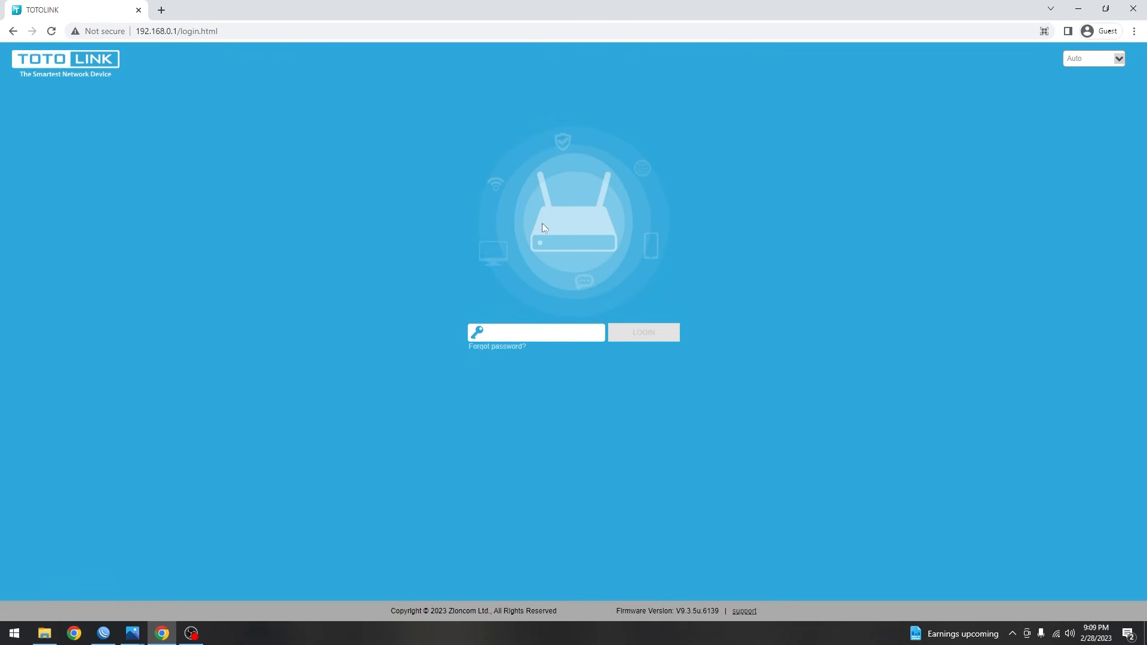
- Log in to the TOTOLINK router with its login password
{"action": "left_click", "coordinate": [231, 33]}
{"action": "left_click", "coordinate": [251, 33]}
{"action": "left_click", "coordinate": [592, 335]}
{"action": "type", "text": "•••••••"}
{"action": "key", "text": "Return"}
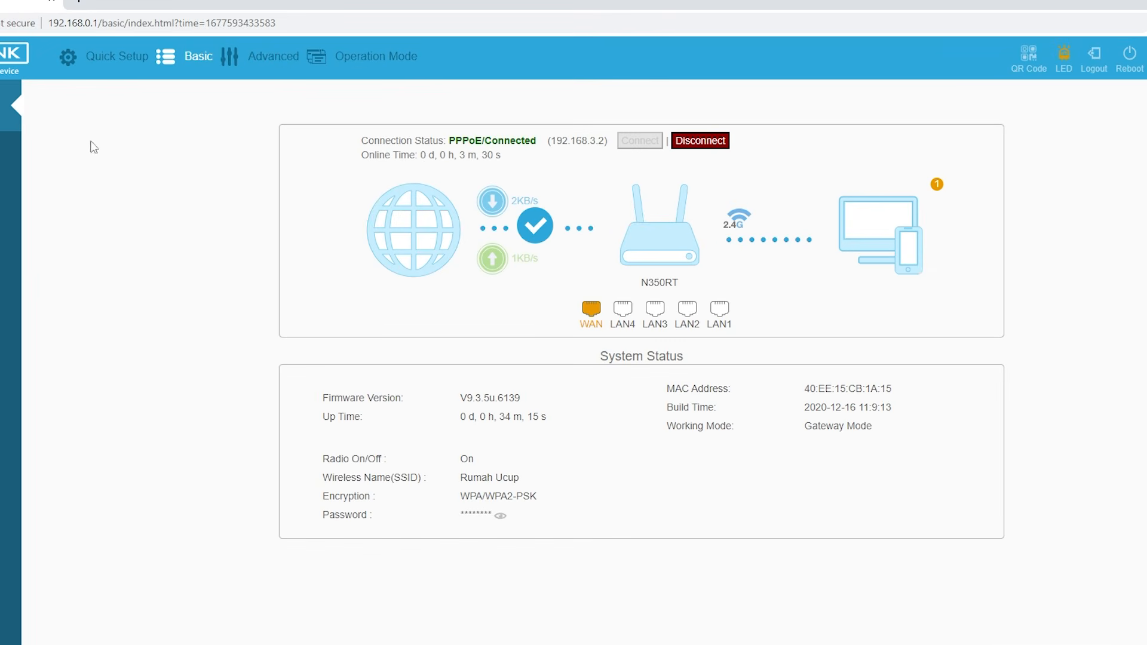
- Confirm the WAN shows PPPoE Connected, then go to the Advanced Service settings
{"action": "left_click_drag", "start_coordinate": [453, 143], "coordinate": [596, 154]}
{"action": "left_click", "coordinate": [597, 154]}
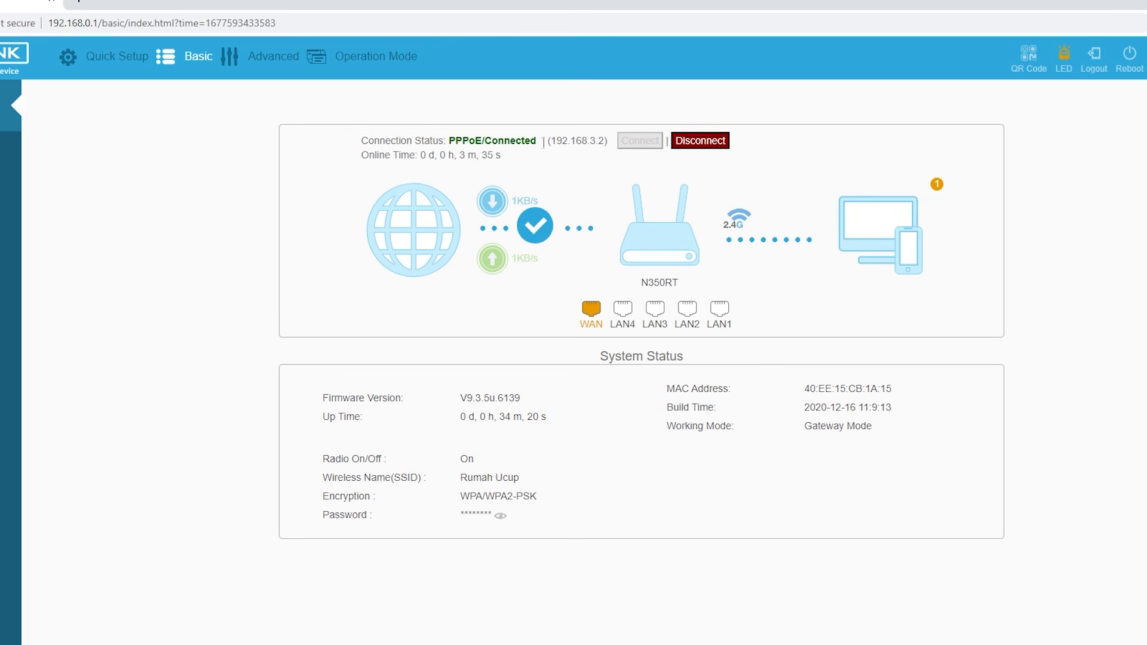
{"action": "left_click", "coordinate": [274, 65]}
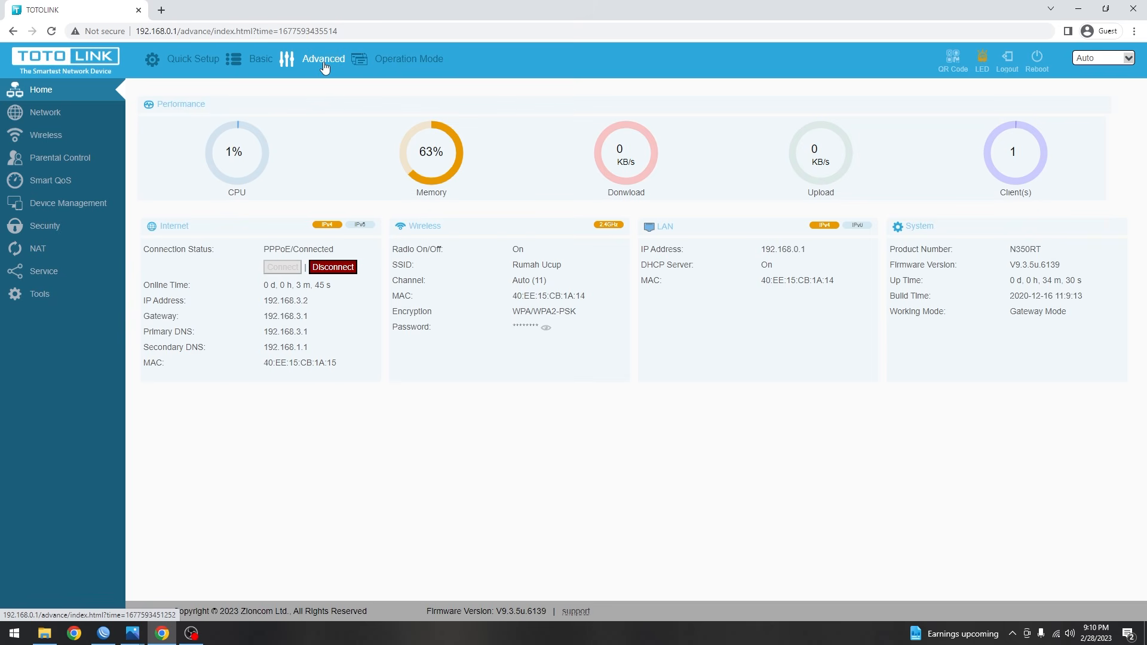
{"action": "left_click", "coordinate": [73, 281]}
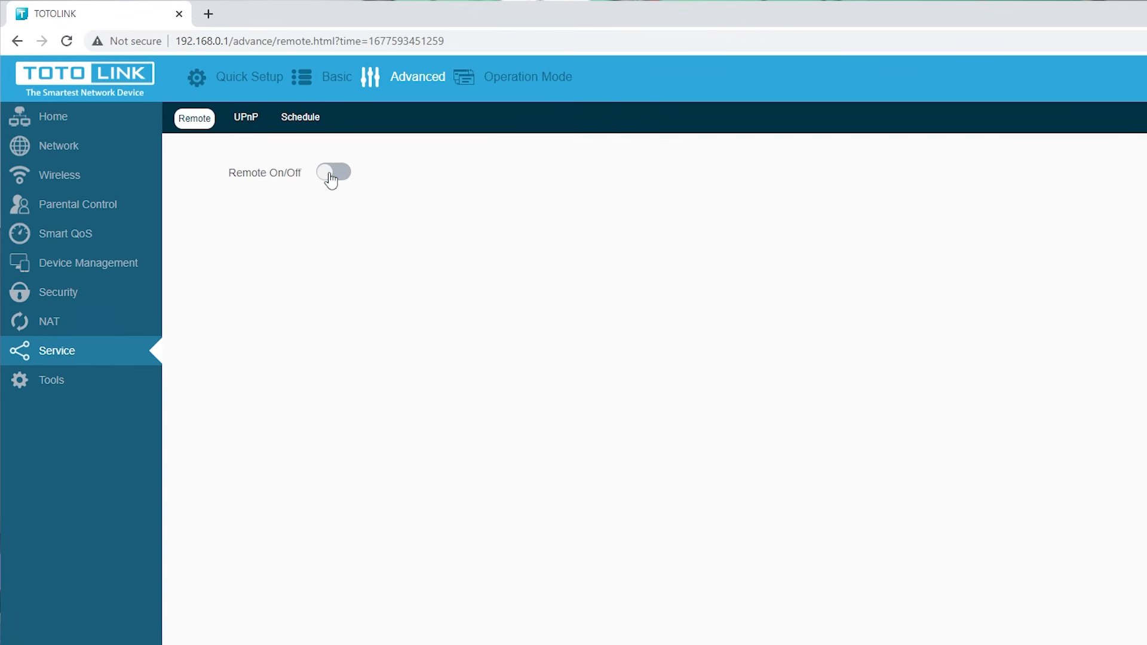
- Turn remote management on, change its port from 1024 to 80, and apply
{"action": "left_click", "coordinate": [330, 176]}
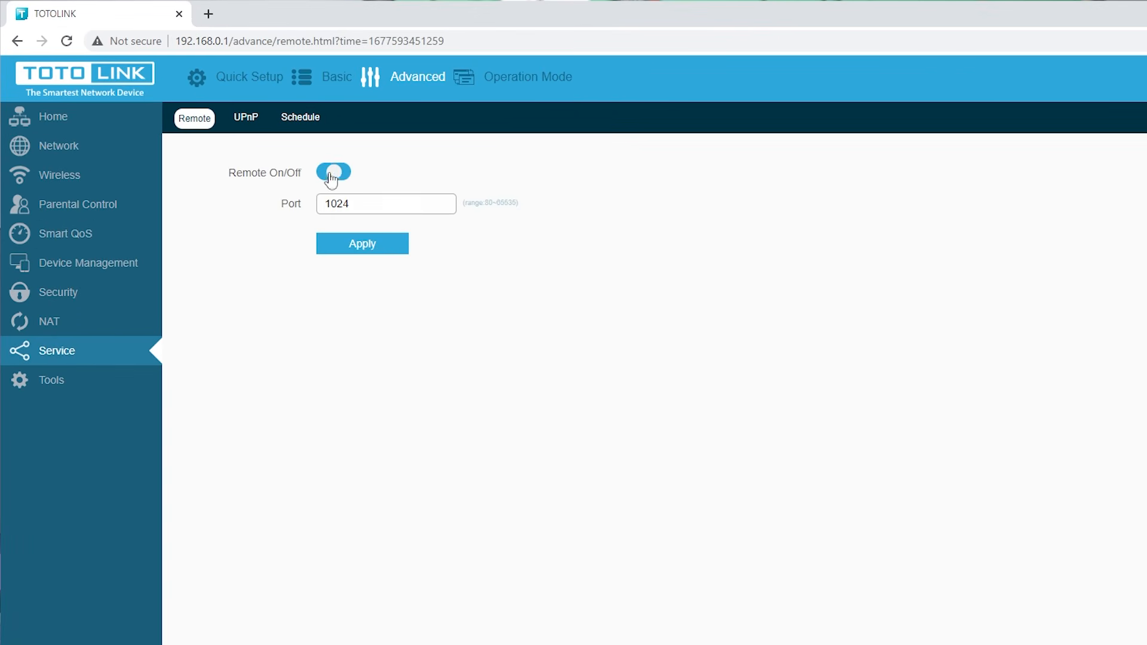
{"action": "left_click_drag", "start_coordinate": [374, 206], "coordinate": [322, 204]}
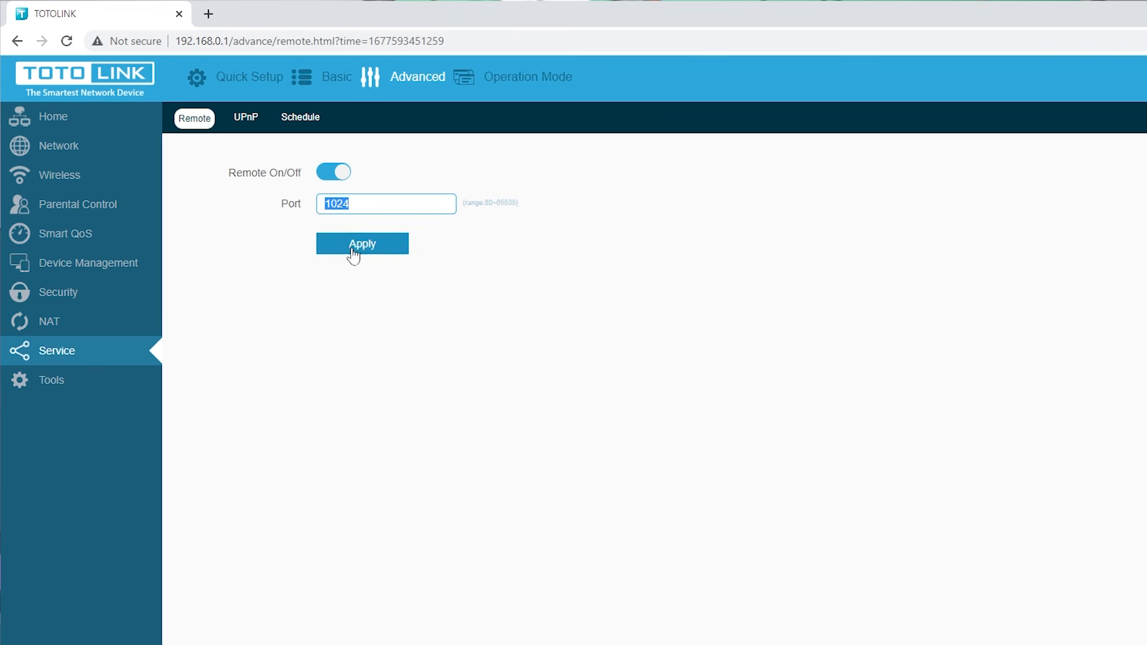
{"action": "type", "text": "80"}
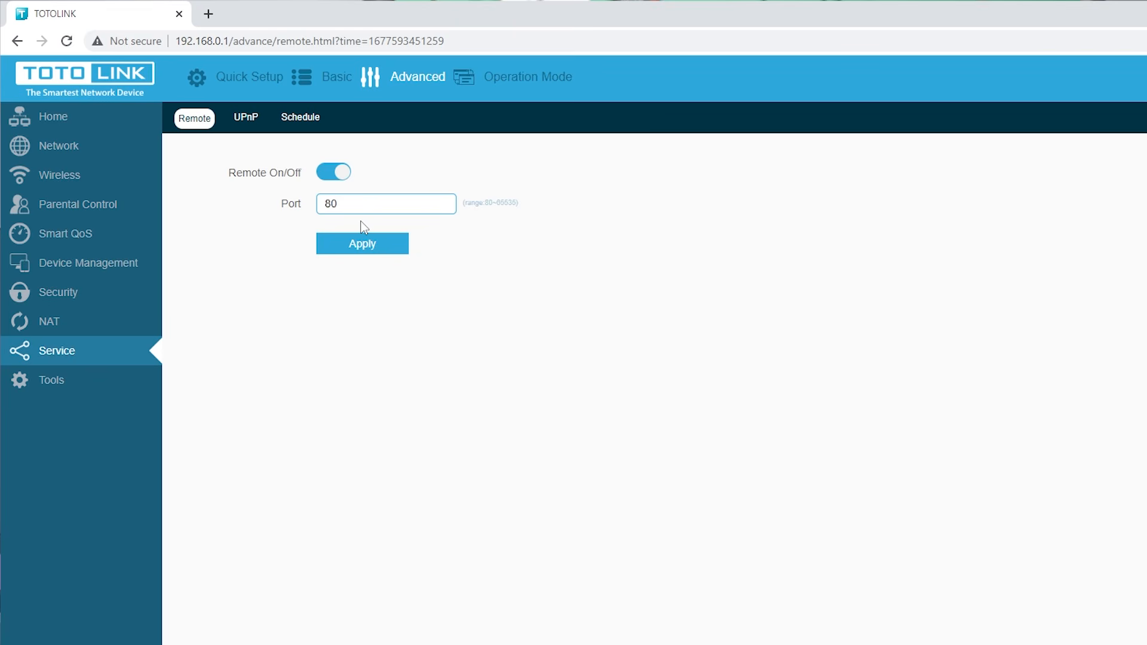
{"action": "left_click", "coordinate": [359, 252]}
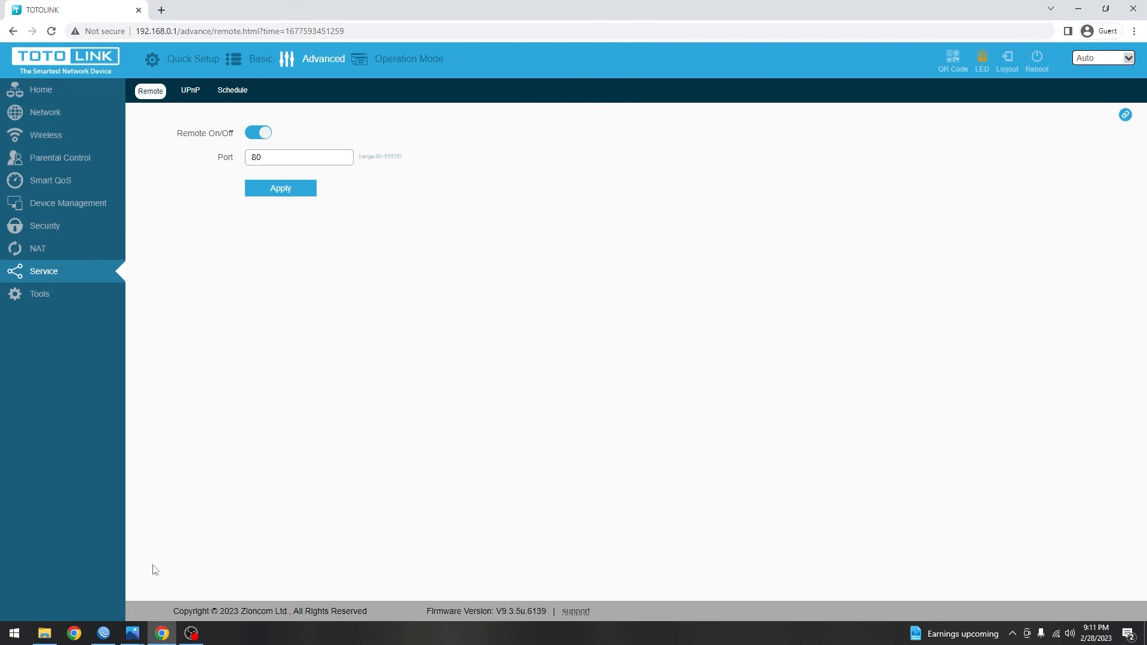
{"action": "left_click", "coordinate": [105, 632]}
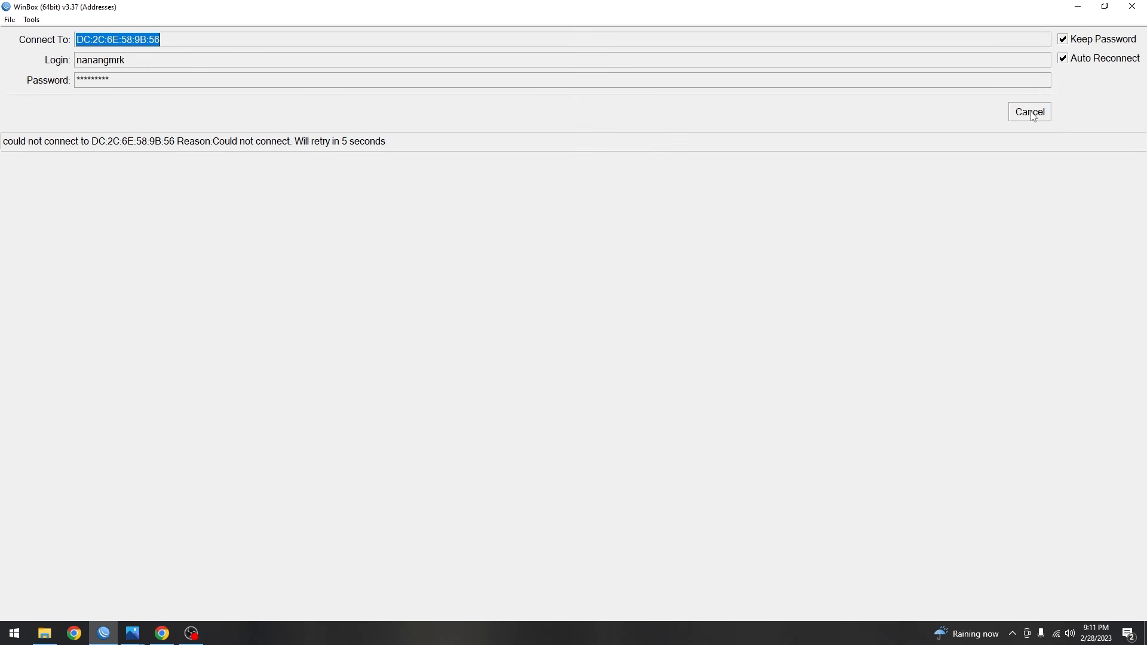
- Cancel the failing MAC connection and connect WinBox to the router at 192.168.77.1
{"action": "left_click", "coordinate": [1056, 633]}
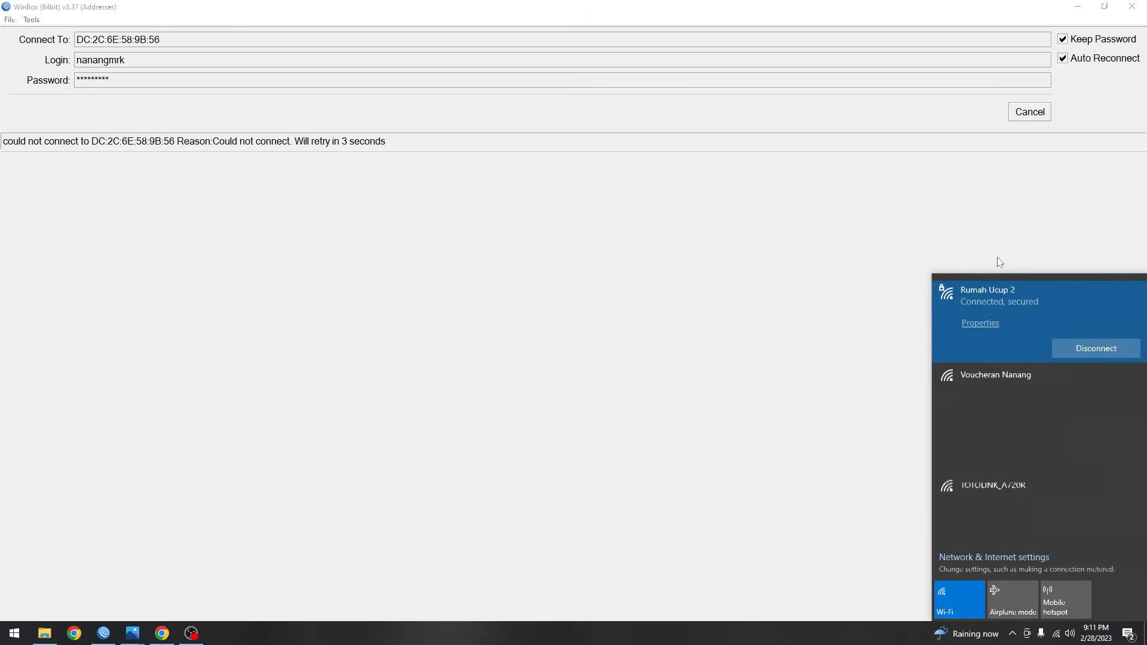
{"action": "left_click", "coordinate": [999, 259]}
{"action": "left_click", "coordinate": [1030, 117]}
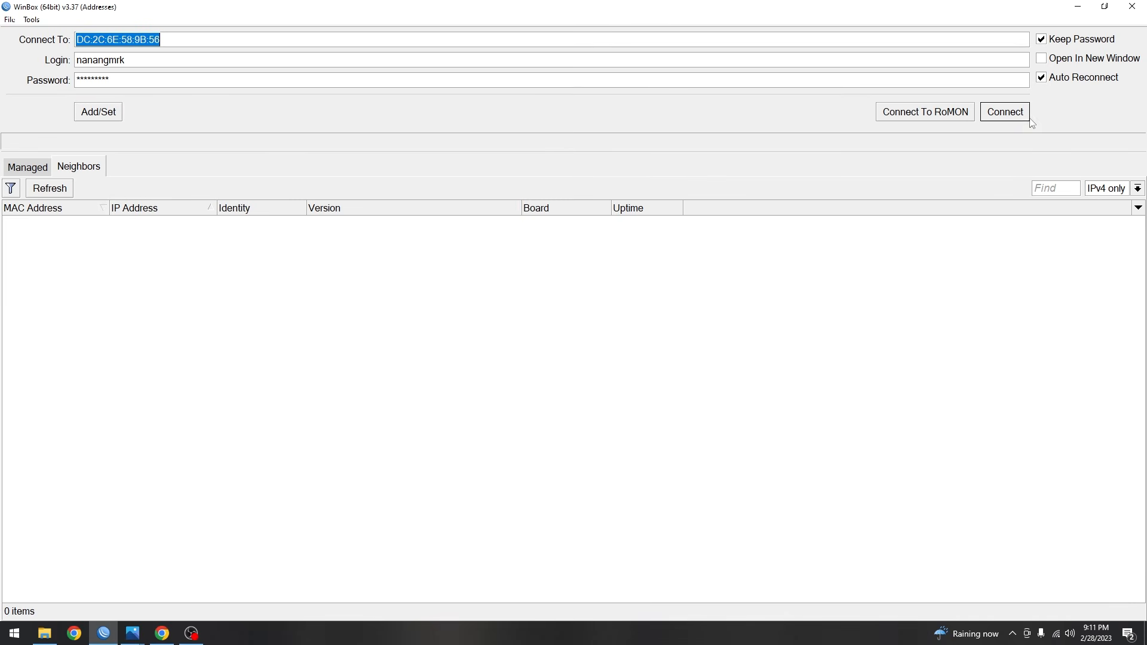
{"action": "left_click", "coordinate": [78, 171]}
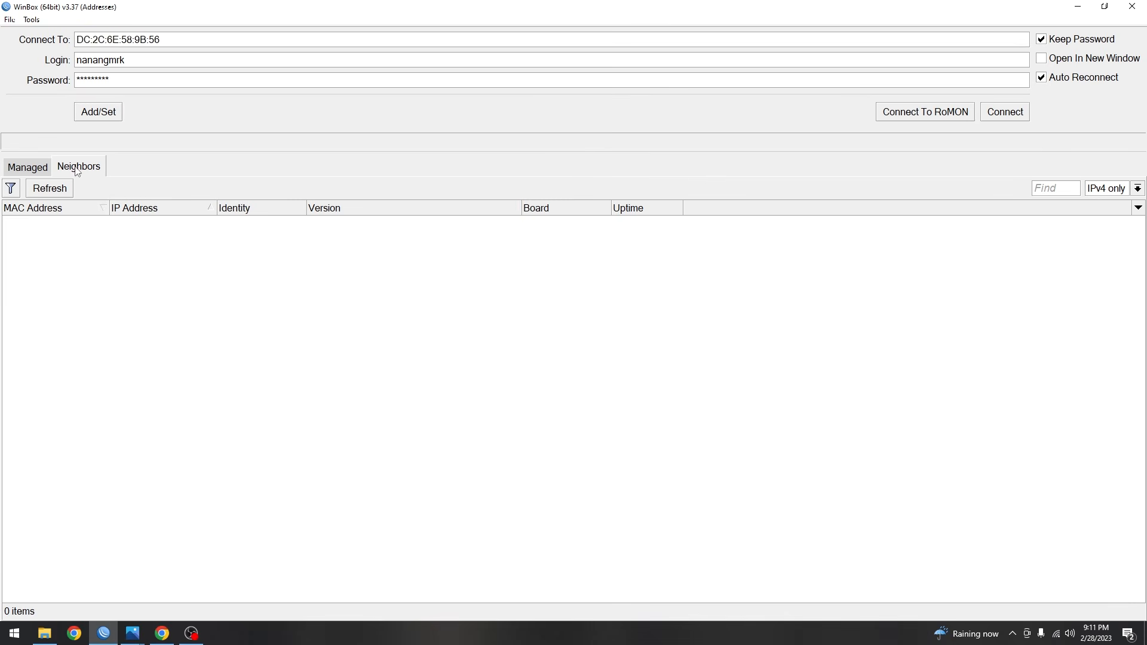
{"action": "left_click", "coordinate": [141, 40]}
{"action": "double_click", "coordinate": [138, 39]}
{"action": "type", "text": "192.168.77.1"}
{"action": "key", "text": "Return"}
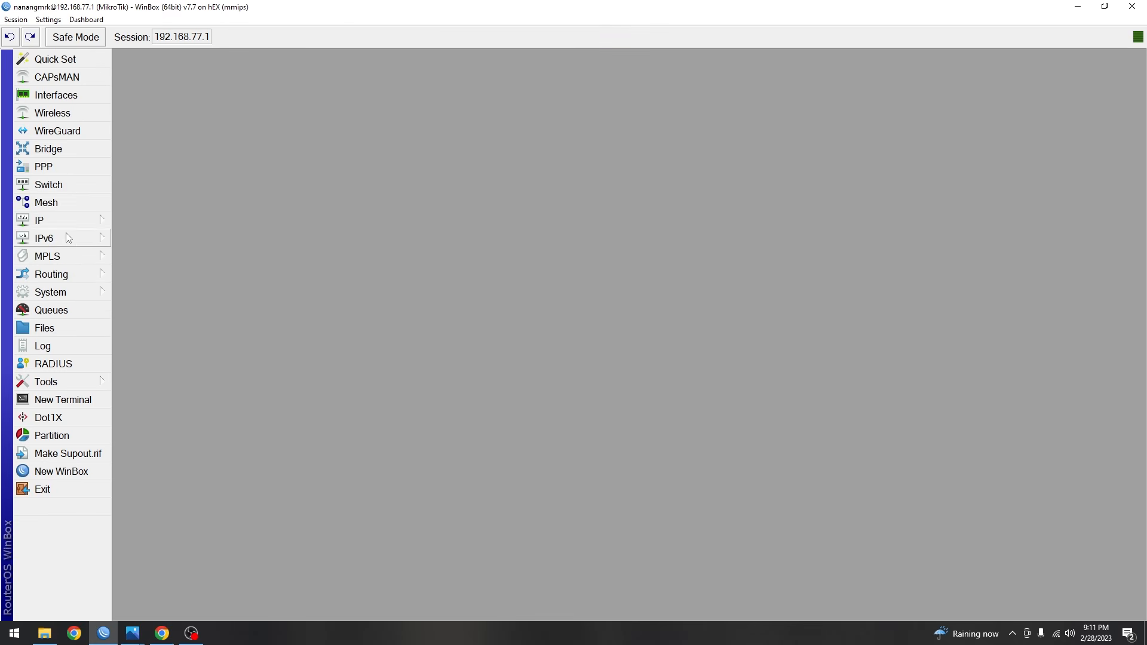
- Show the PPP Secrets list with full names and check the second secret's remote address 192.168.3.2
{"action": "left_click", "coordinate": [69, 164]}
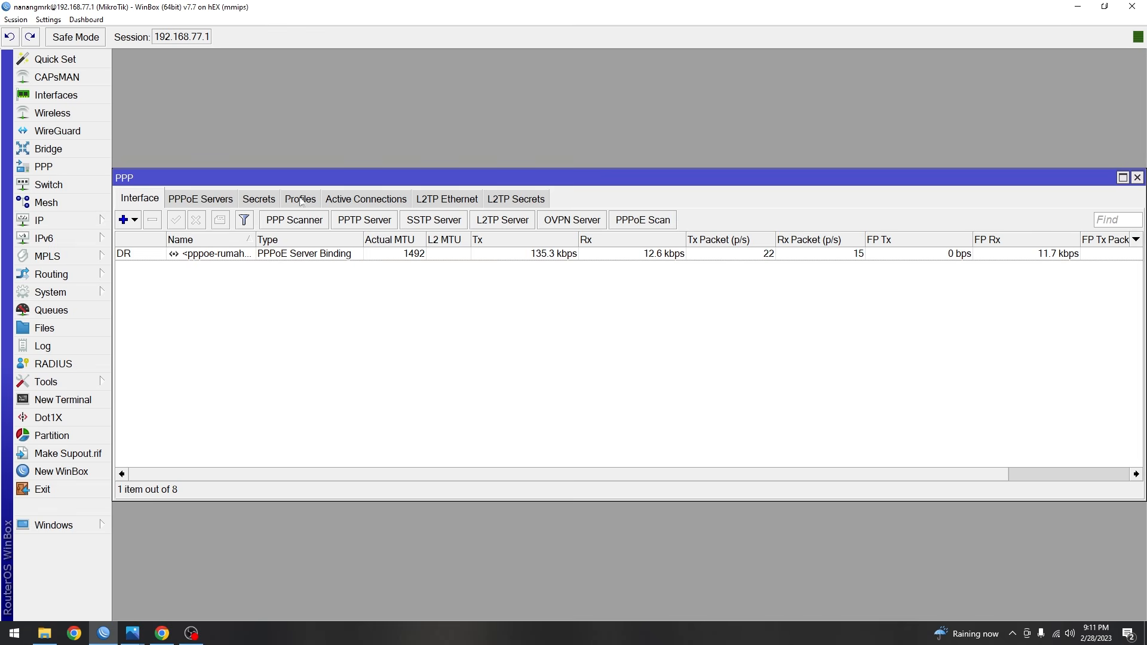
{"action": "left_click", "coordinate": [274, 205]}
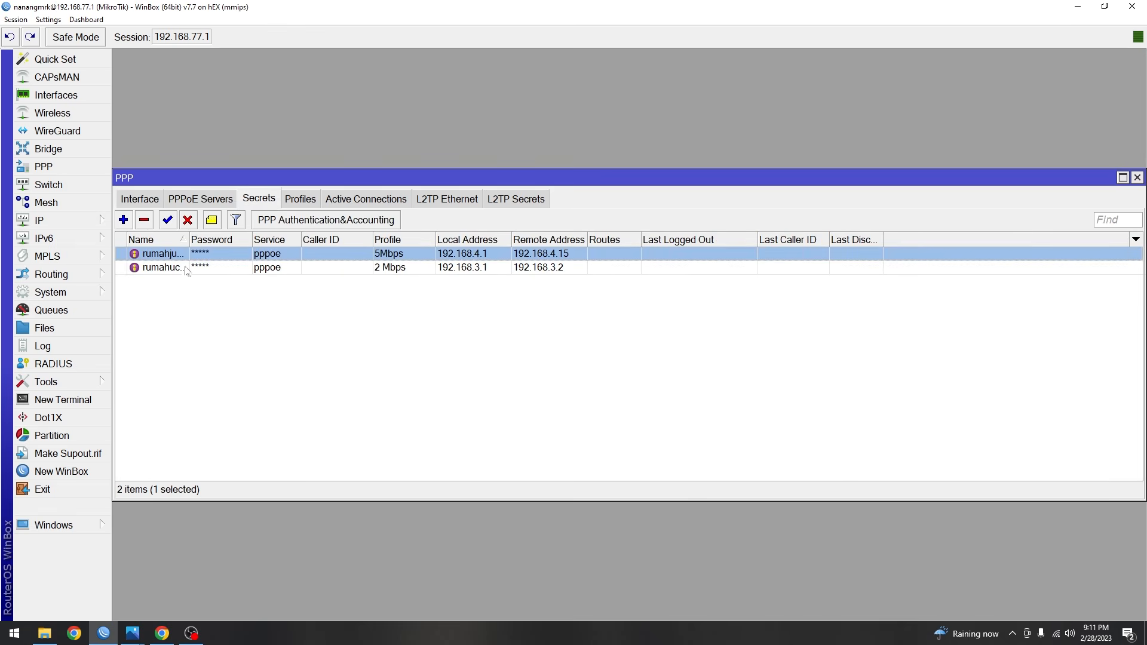
{"action": "left_click_drag", "start_coordinate": [186, 239], "coordinate": [257, 237]}
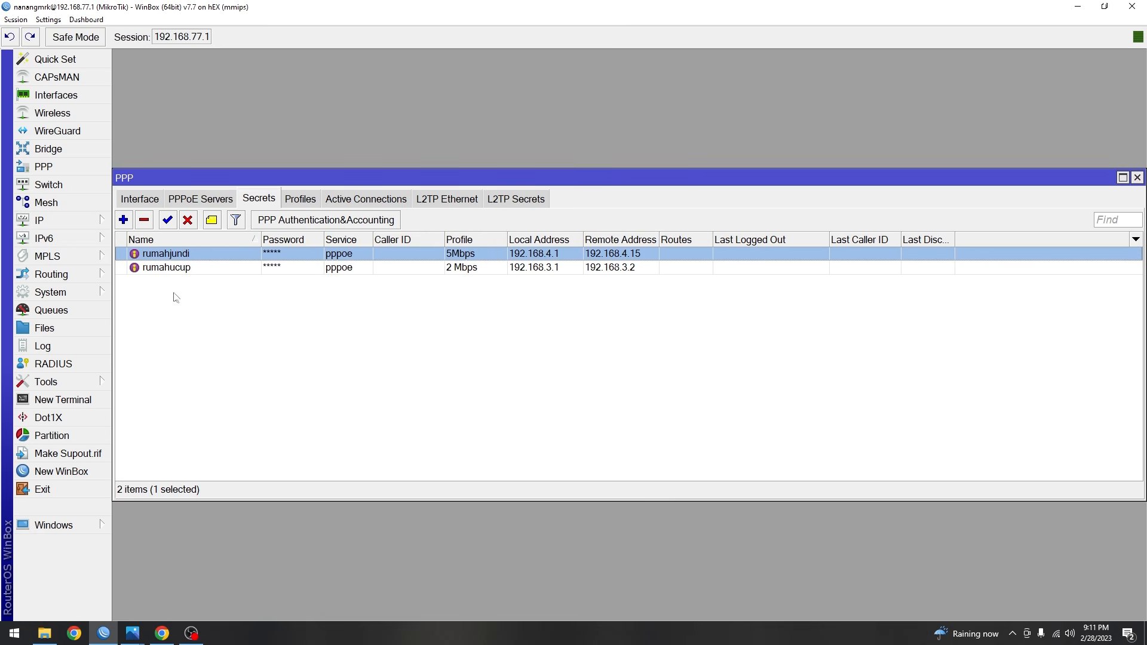
{"action": "double_click", "coordinate": [192, 270]}
{"action": "left_click_drag", "start_coordinate": [642, 303], "coordinate": [567, 308]}
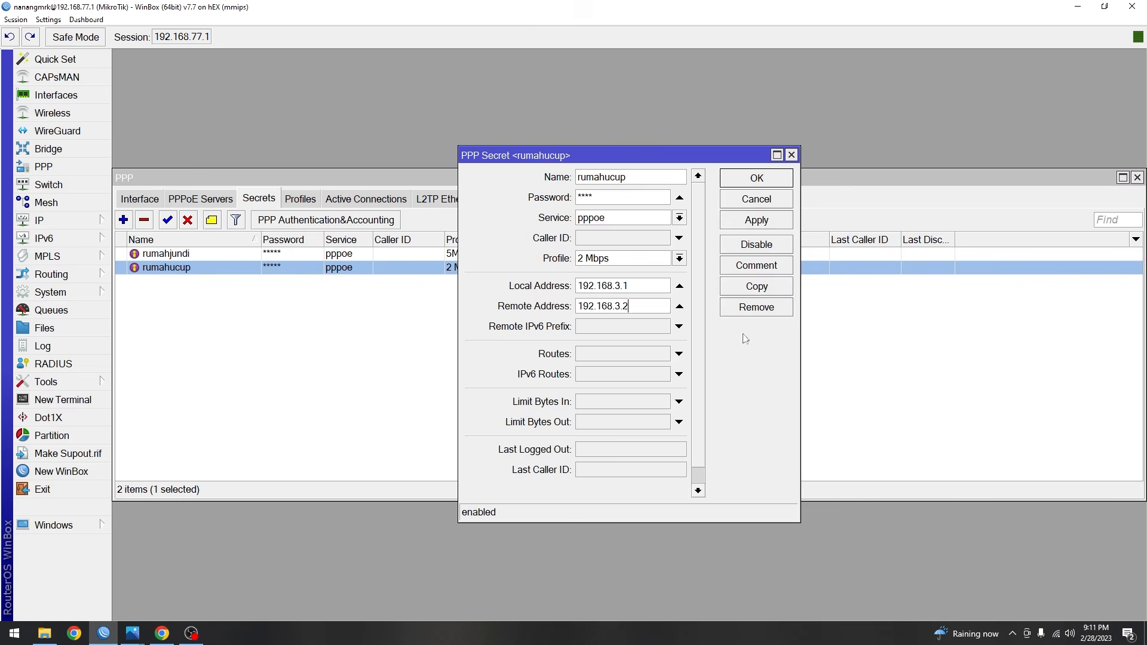
{"action": "left_click", "coordinate": [843, 373]}
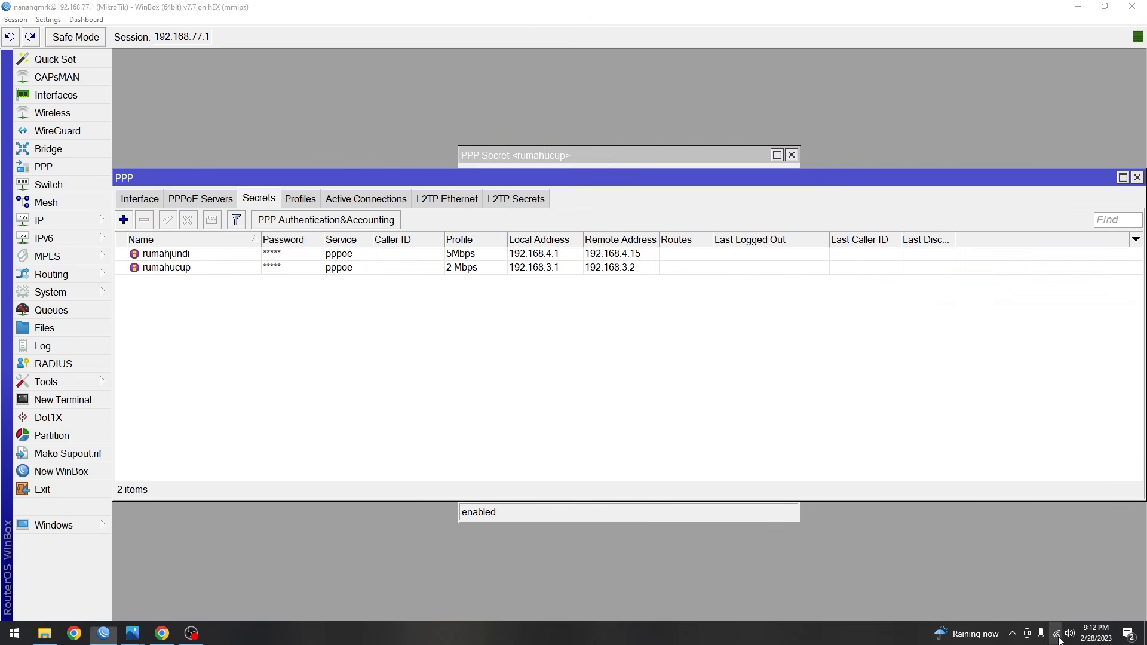
- Choose another Wi-Fi network from the taskbar list and connect to it
{"action": "left_click", "coordinate": [1057, 634]}
{"action": "scroll", "coordinate": [1009, 370], "scroll_direction": "down", "scroll_amount": 1}
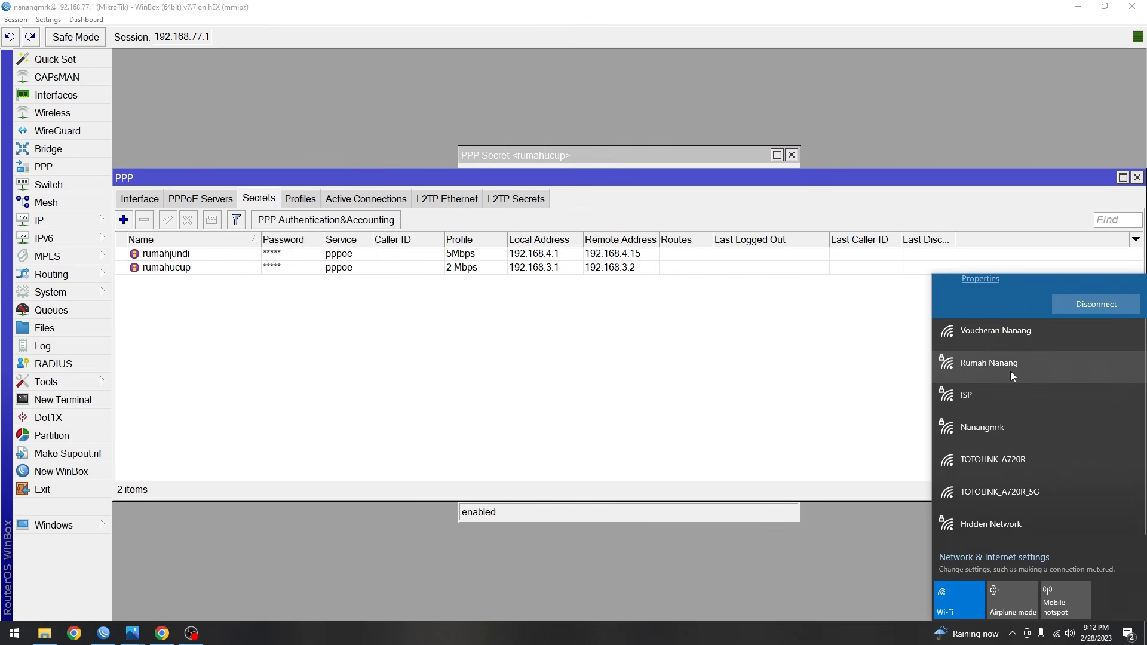
{"action": "left_click", "coordinate": [1010, 373]}
{"action": "left_click", "coordinate": [1069, 369]}
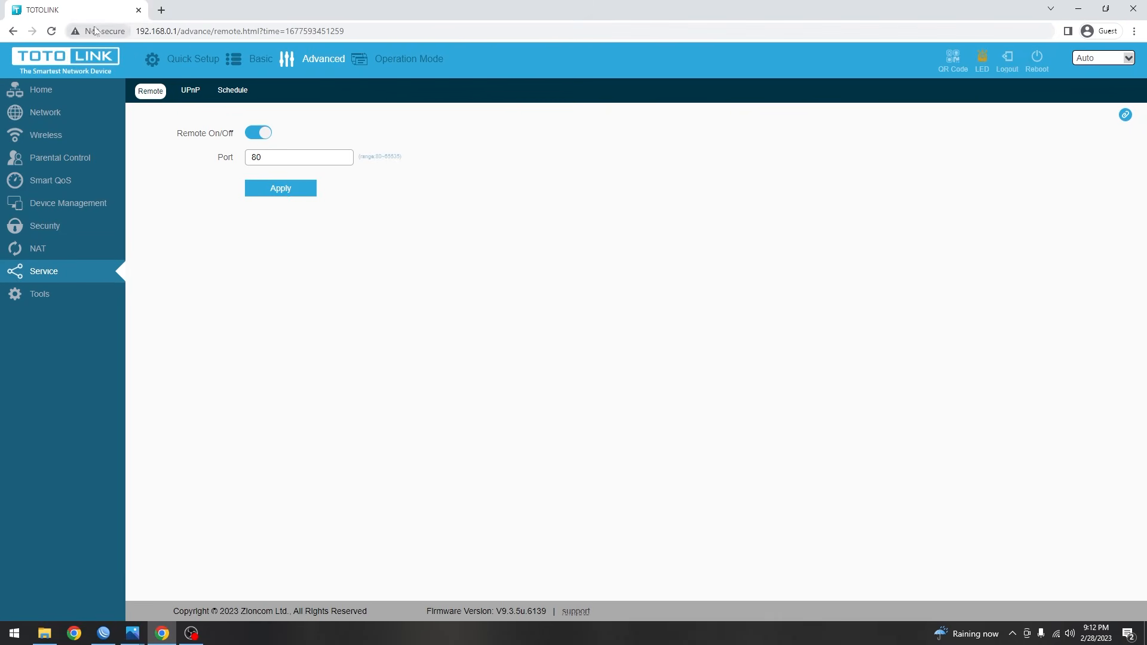
- Reload the router's Remote page, then try the router at 192.168.0.1 in a fresh tab
{"action": "left_click", "coordinate": [50, 34]}
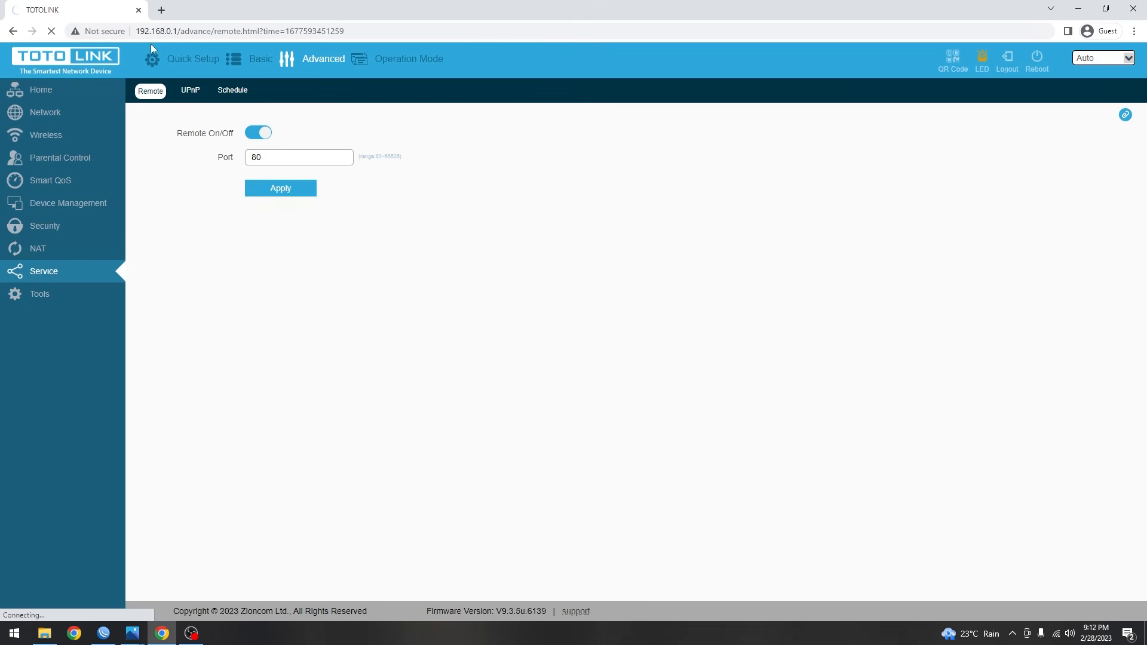
{"action": "left_click", "coordinate": [161, 10]}
{"action": "left_click", "coordinate": [138, 10]}
{"action": "type", "text": "1"}
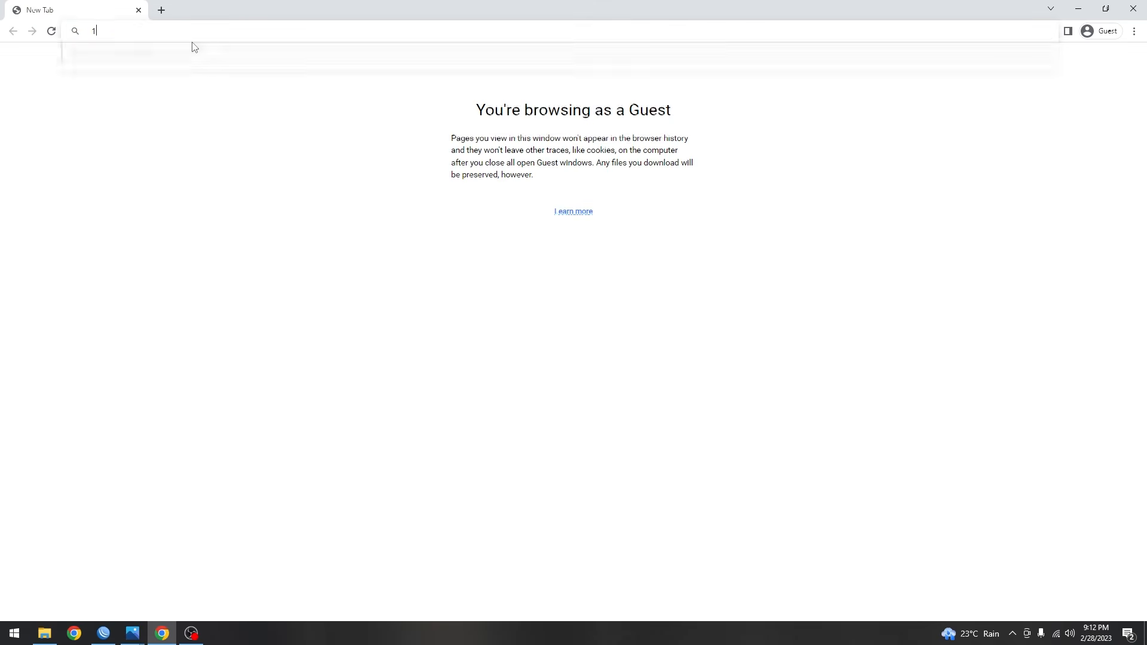
{"action": "type", "text": "92.168.0.1"}
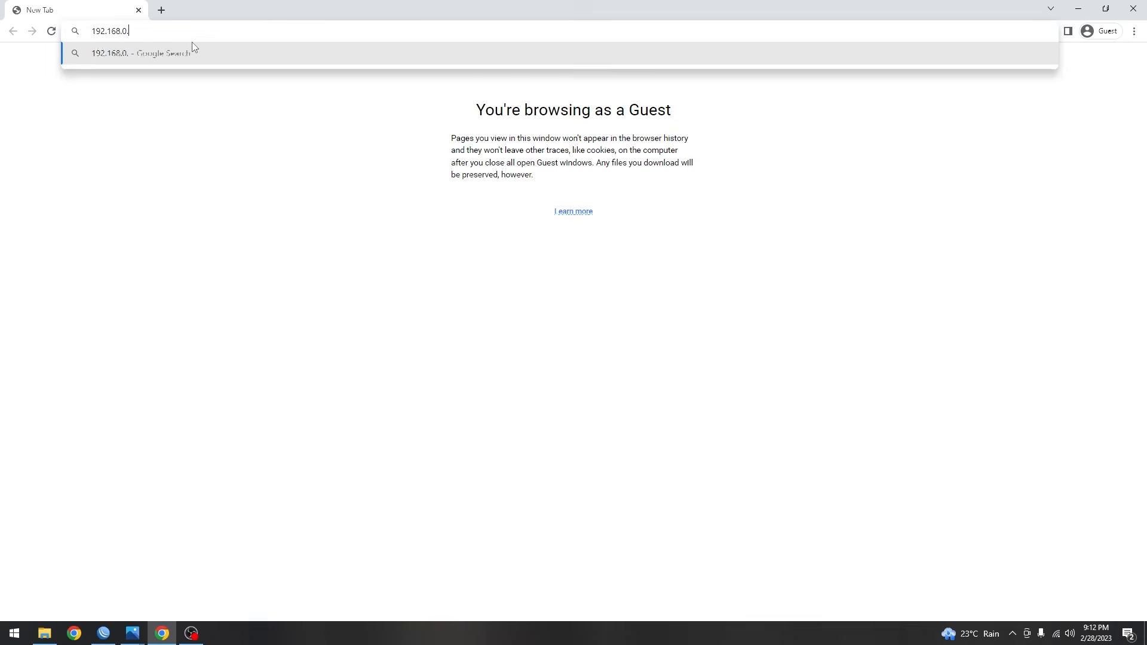
{"action": "key", "text": "Return"}
{"action": "left_click", "coordinate": [269, 30]}
{"action": "left_click", "coordinate": [267, 96]}
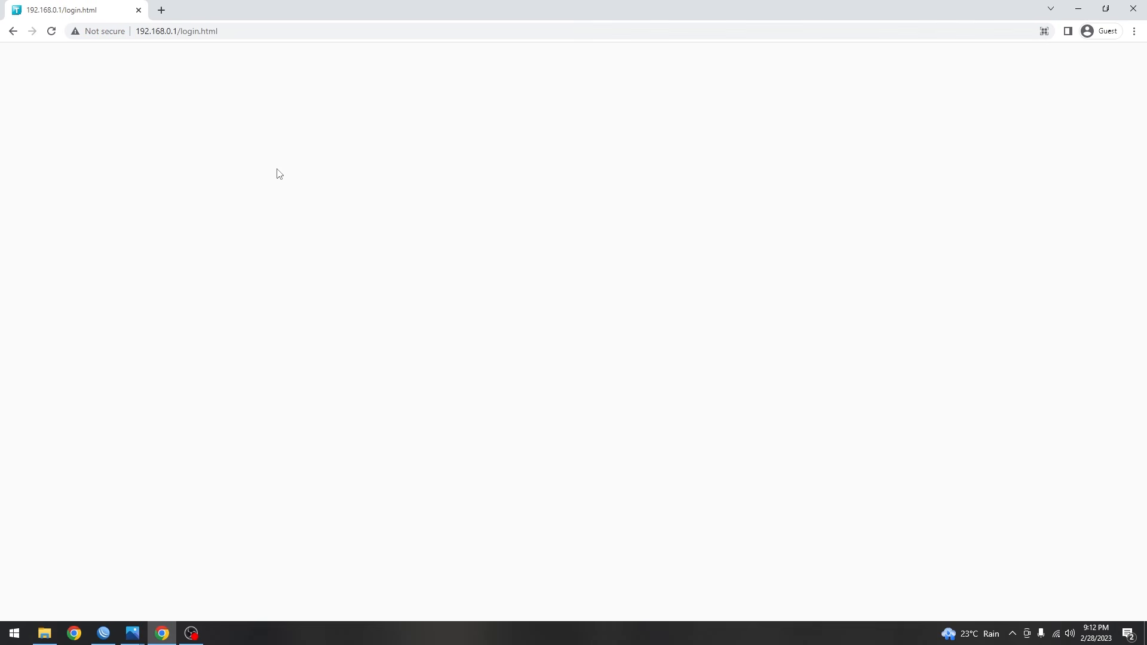
{"action": "left_click", "coordinate": [159, 10]}
{"action": "left_click", "coordinate": [136, 9]}
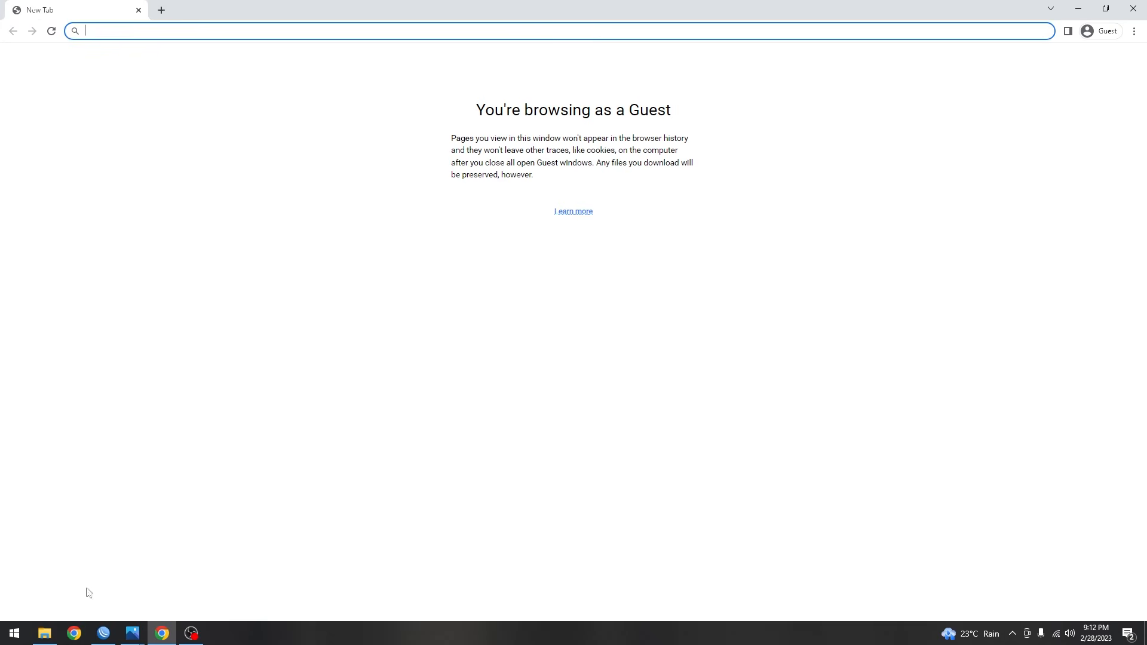
- Open the TOTOLINK login page remotely at the PPP secret's address 192.168.3.2
{"action": "left_click", "coordinate": [103, 634]}
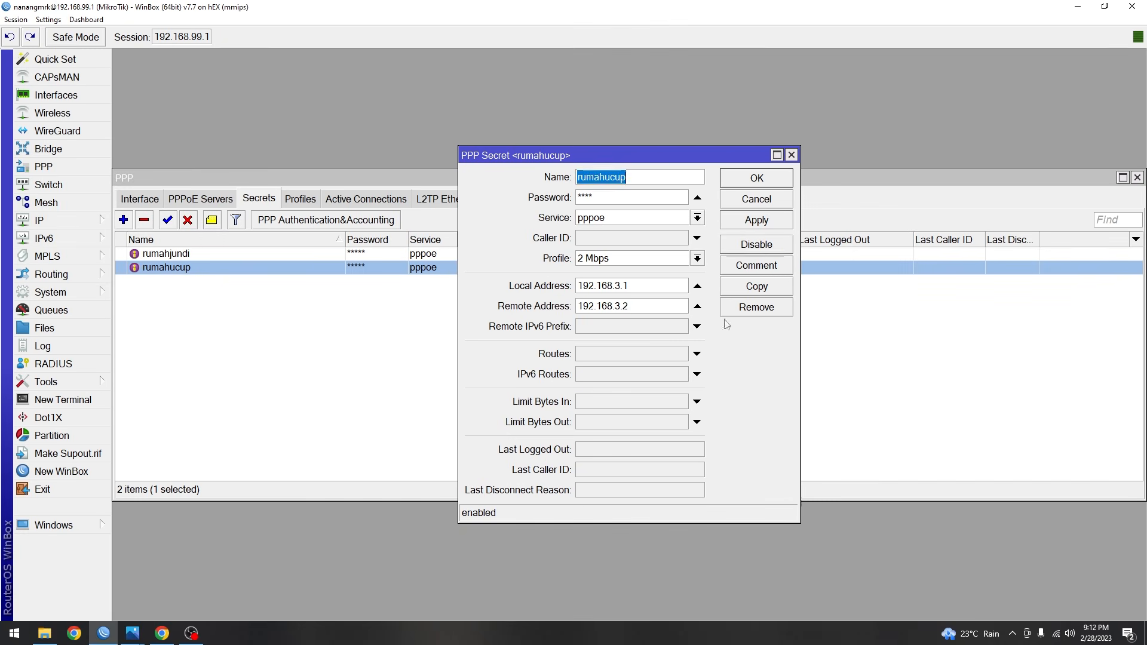
{"action": "left_click_drag", "start_coordinate": [659, 308], "coordinate": [552, 308]}
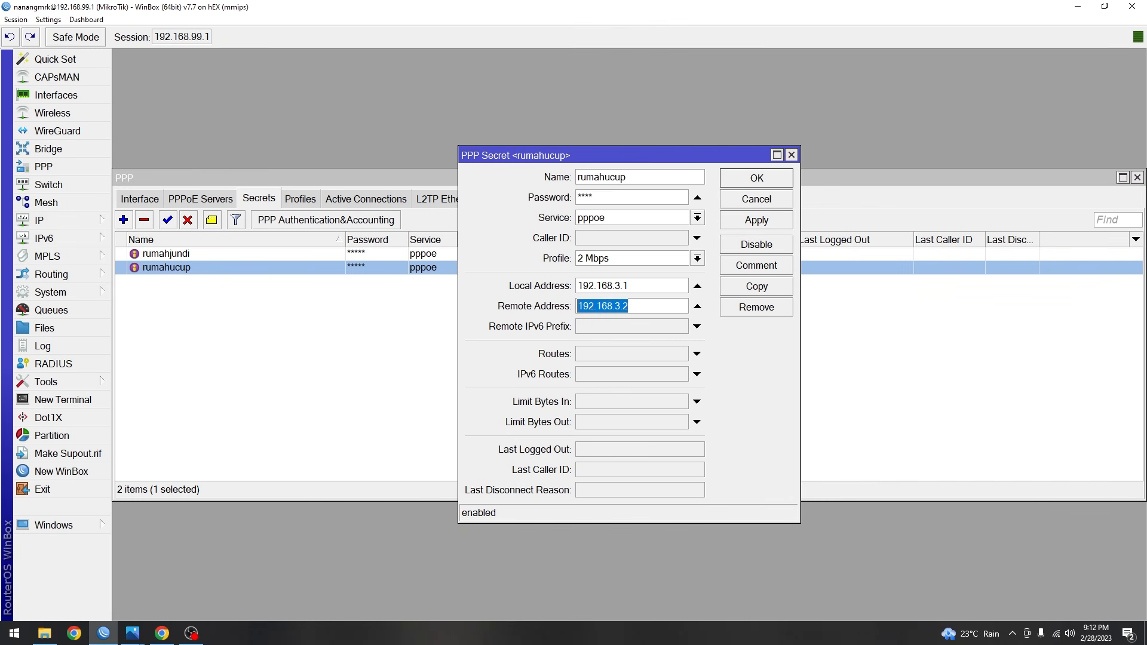
{"action": "left_click", "coordinate": [162, 633]}
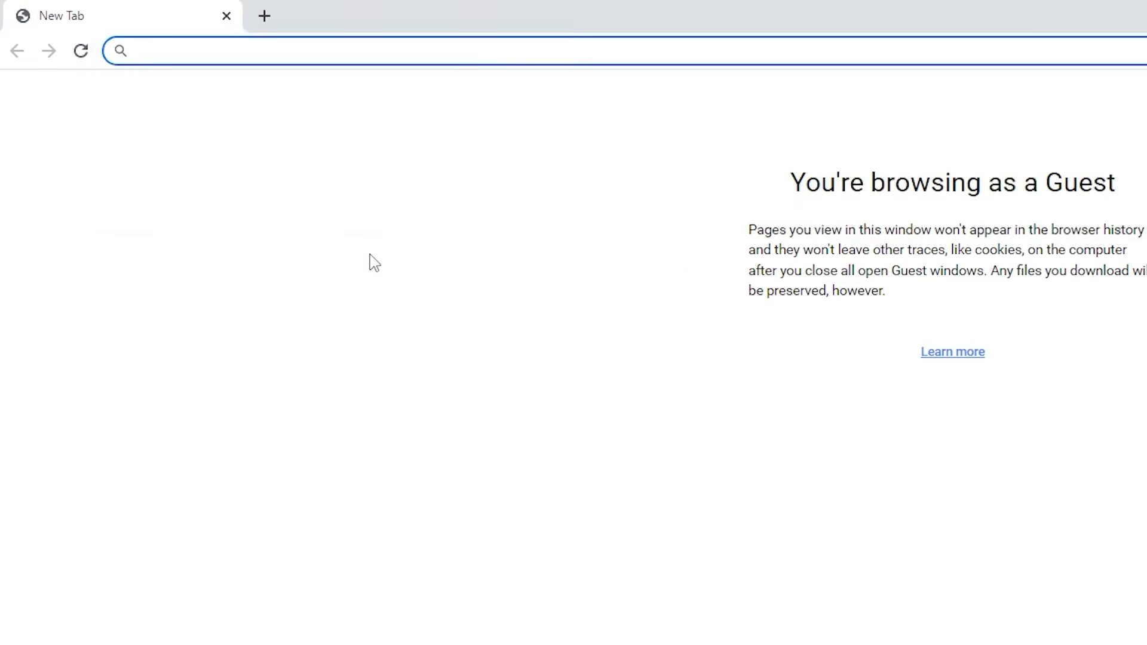
{"action": "type", "text": "192.168.3.2"}
{"action": "key", "text": "Return"}
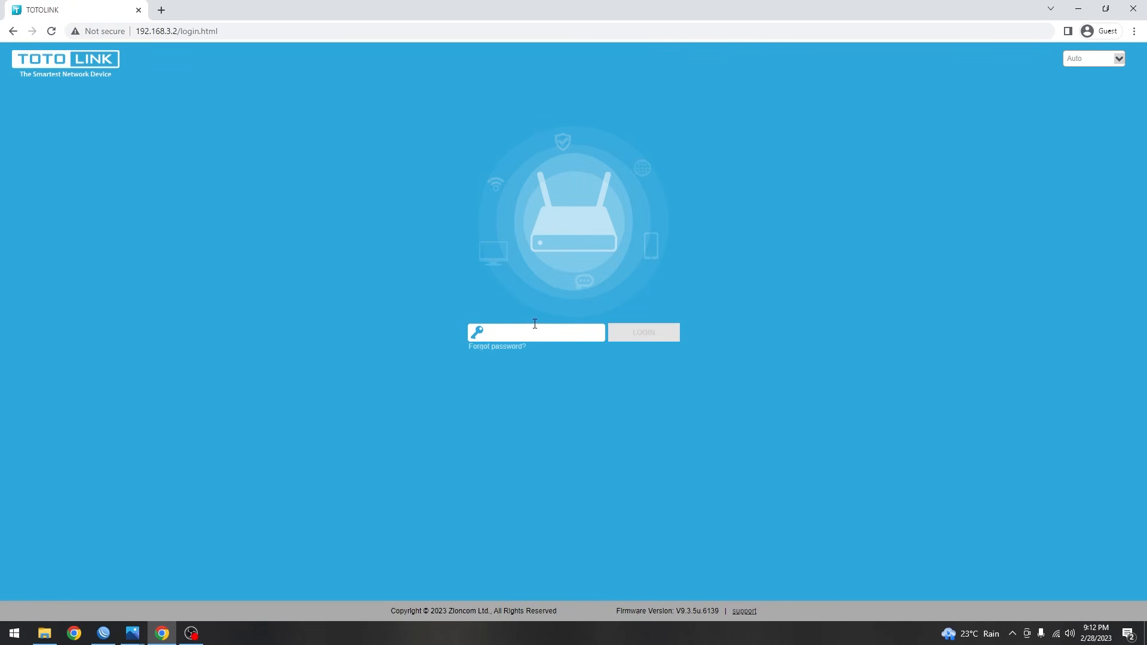
- Glance at the Wi-Fi list, then close the Chrome window
{"action": "left_click", "coordinate": [1056, 634]}
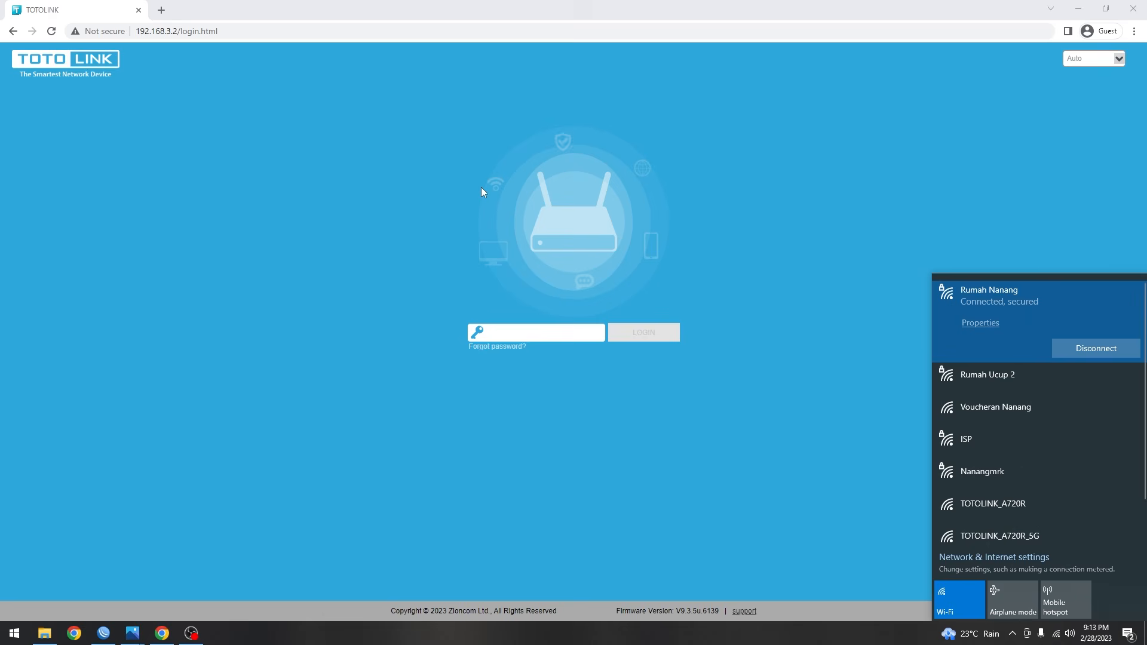
{"action": "left_click", "coordinate": [655, 188]}
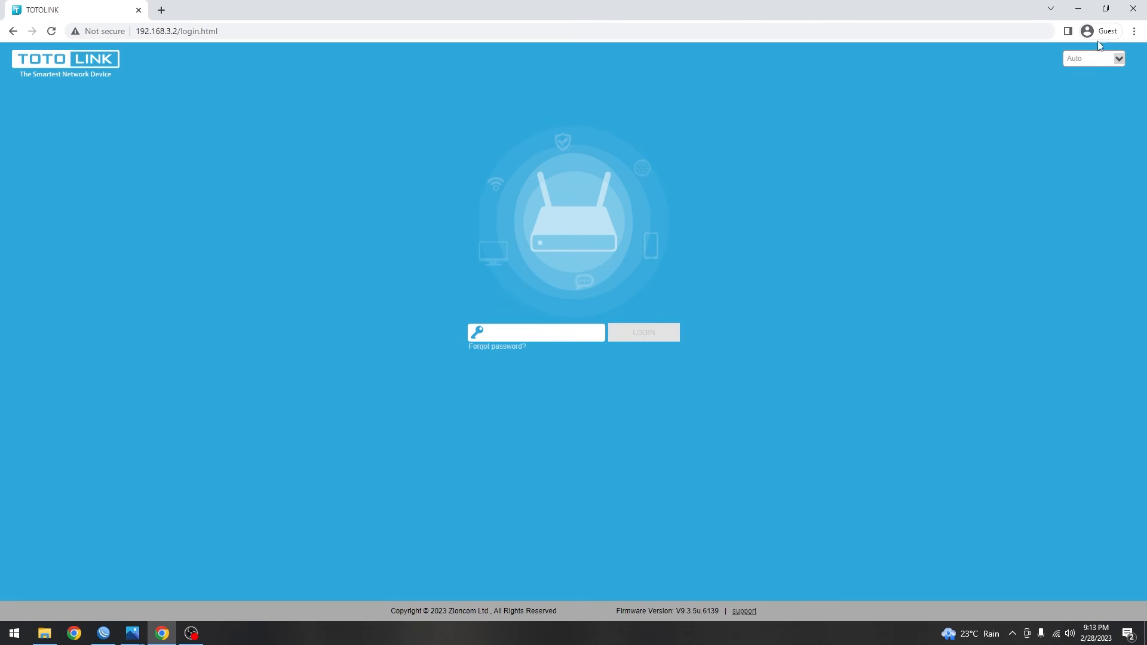
{"action": "left_click", "coordinate": [1135, 16]}
- View the Rt Rw Nct.jpg topology diagram, minimize it, and confirm the PPP secret with OK
{"action": "left_click", "coordinate": [132, 632]}
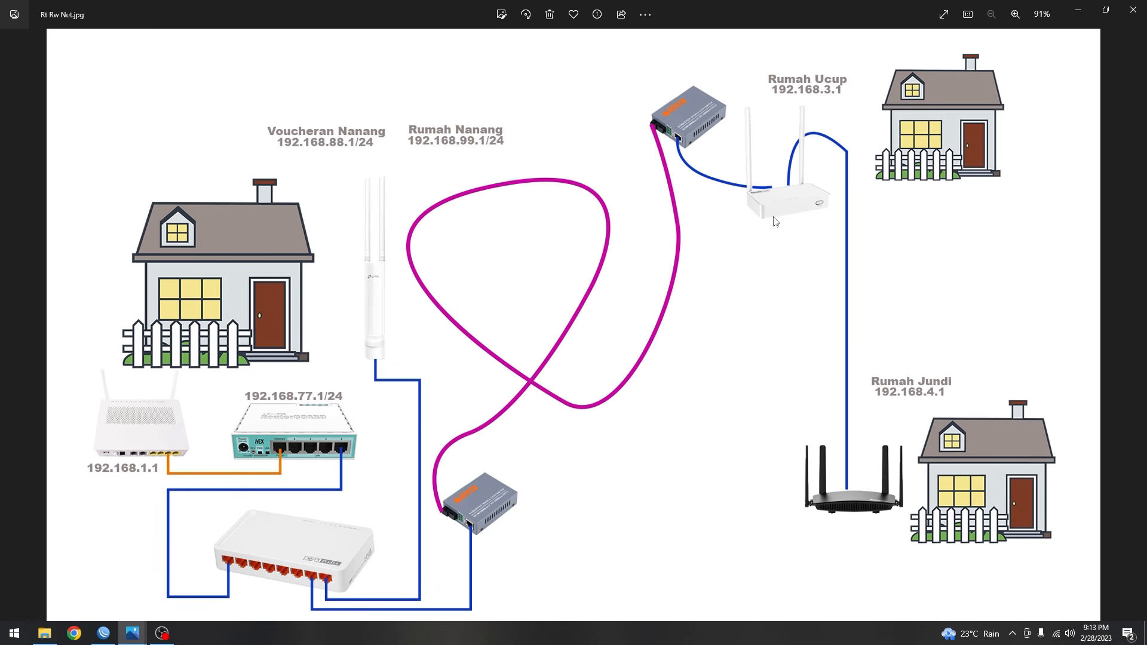
{"action": "left_click", "coordinate": [1075, 12]}
{"action": "left_click", "coordinate": [756, 178]}
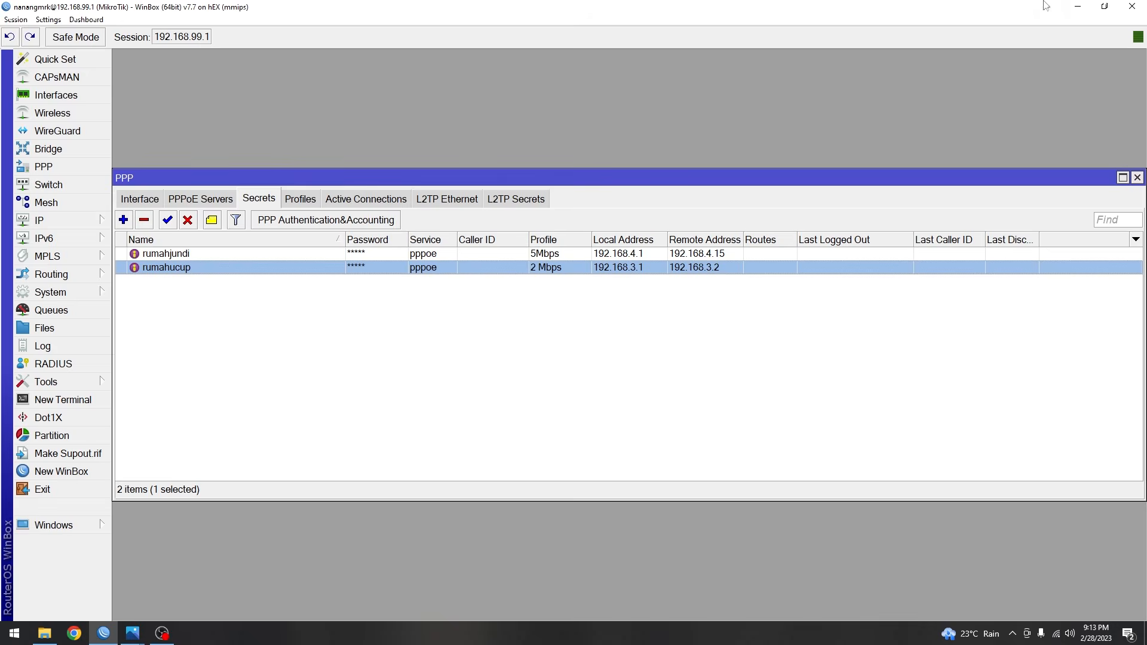
- Connect the PC to the TOTOLINK_A720R Wi-Fi and verify it is connected
{"action": "left_click", "coordinate": [1077, 6]}
{"action": "left_click", "coordinate": [1057, 634]}
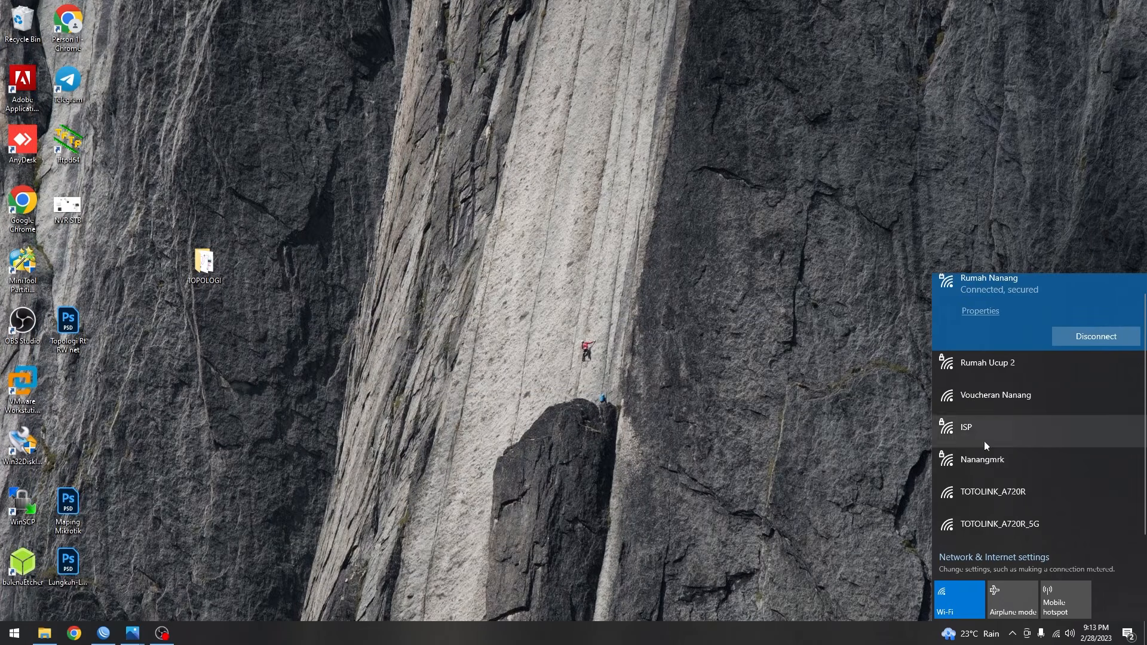
{"action": "left_click", "coordinate": [1037, 499]}
{"action": "left_click", "coordinate": [1063, 527]}
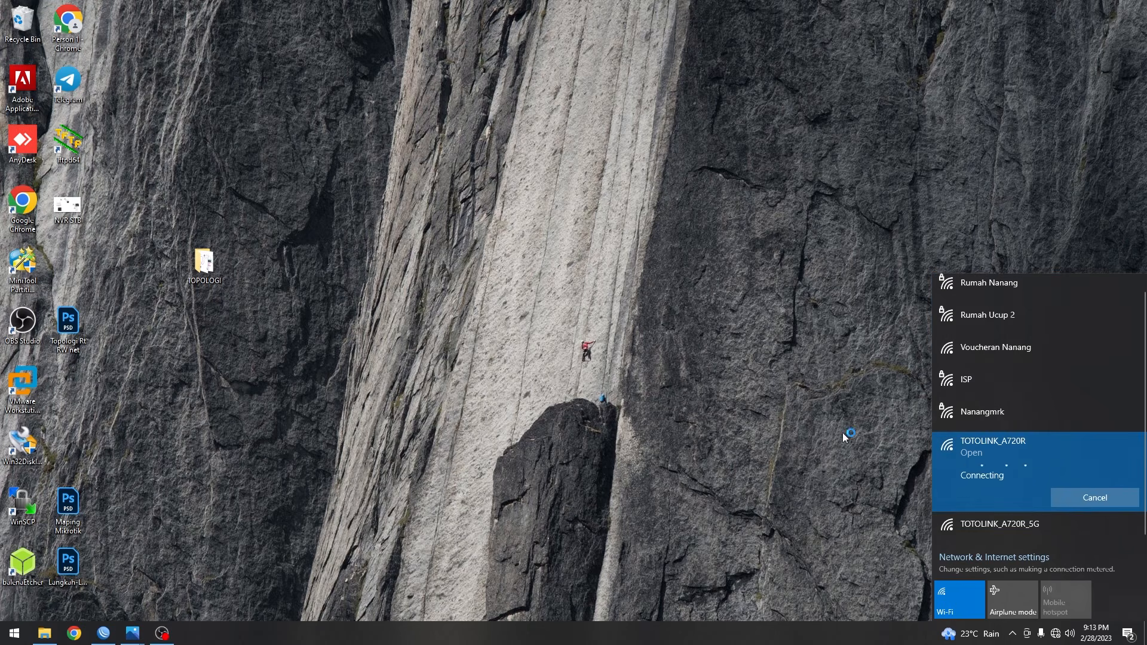
{"action": "left_click", "coordinate": [801, 409]}
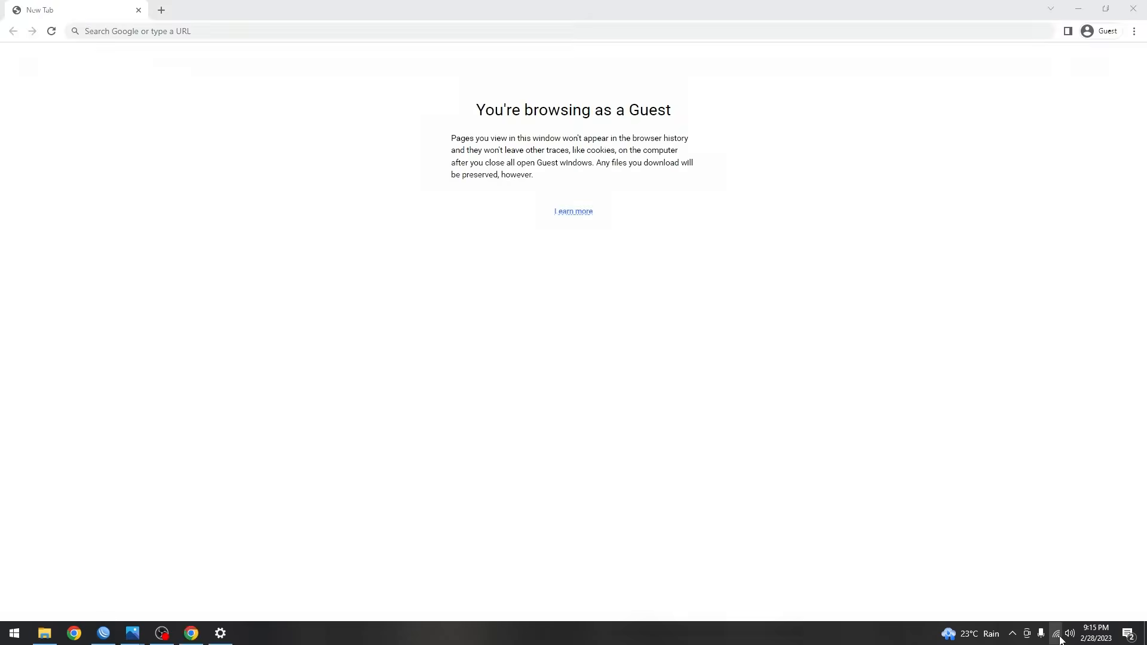
{"action": "left_click", "coordinate": [1056, 635]}
{"action": "left_click", "coordinate": [931, 233]}
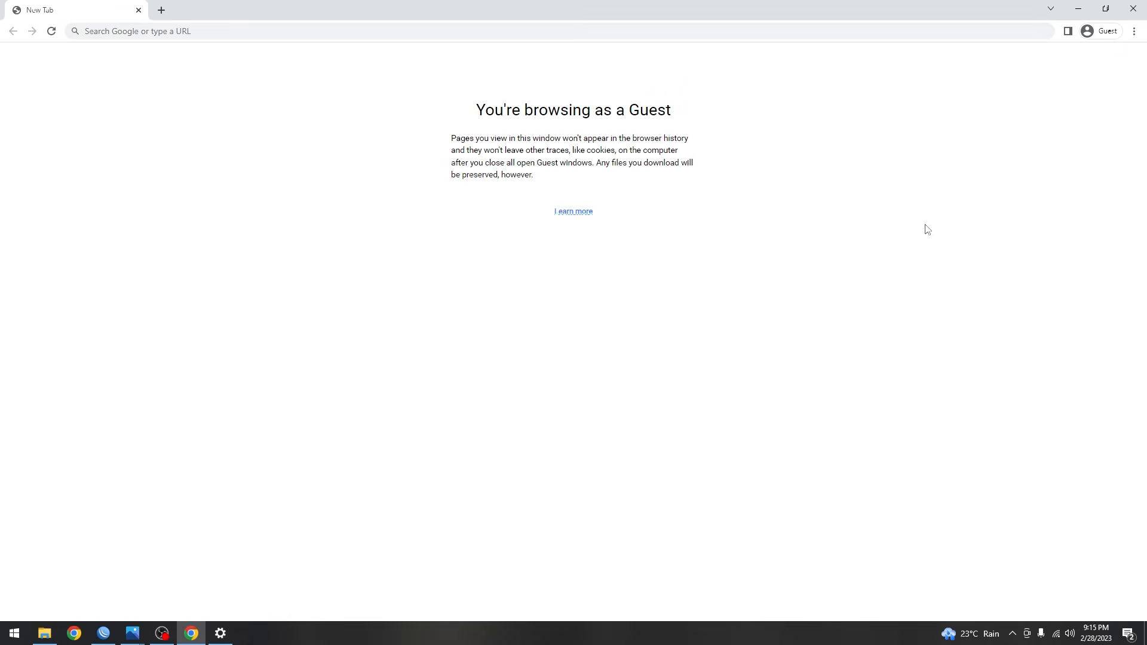
- Log in to the TOTOLINK router at 192.168.1.1 with its admin password
{"action": "left_click", "coordinate": [237, 32]}
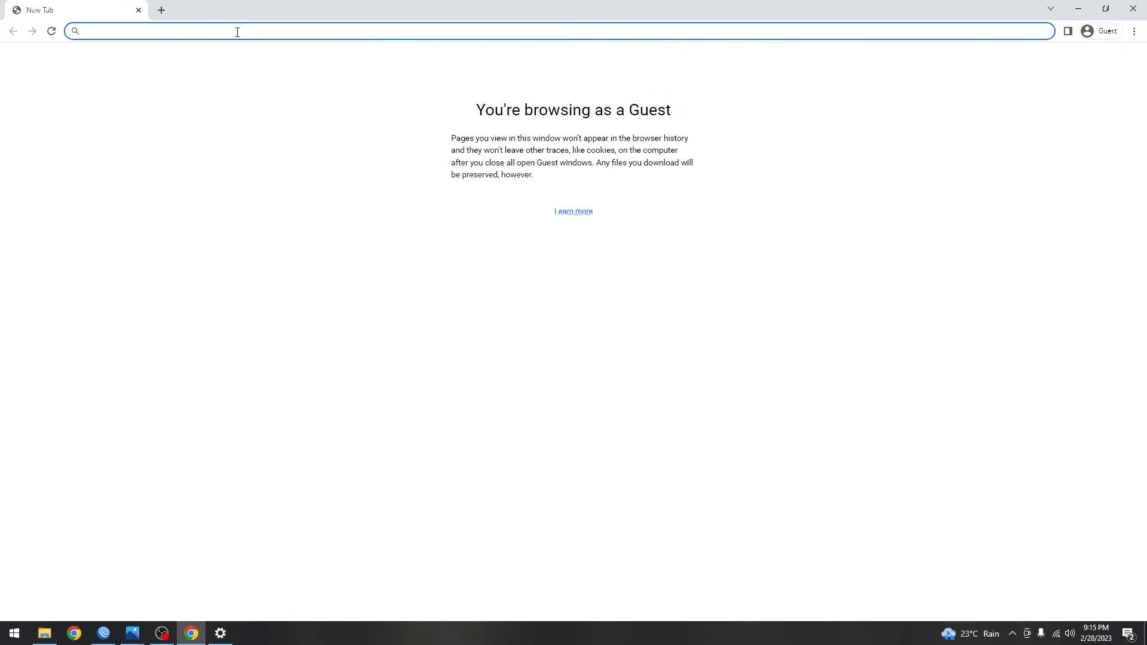
{"action": "type", "text": "192.168."}
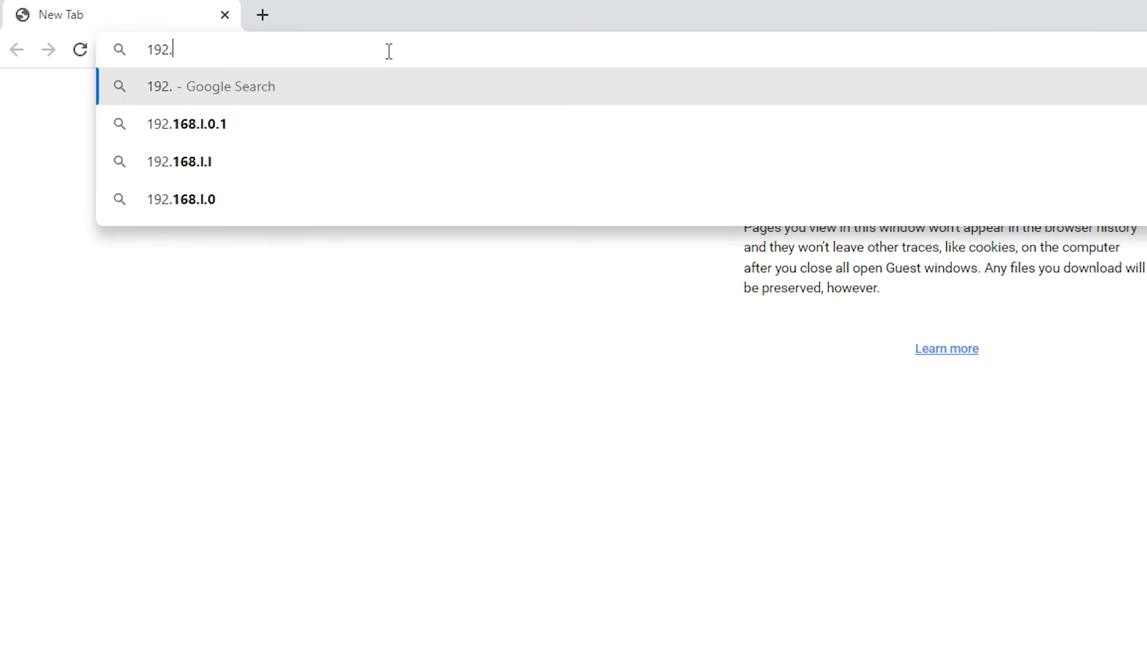
{"action": "type", "text": "1.1/login.html"}
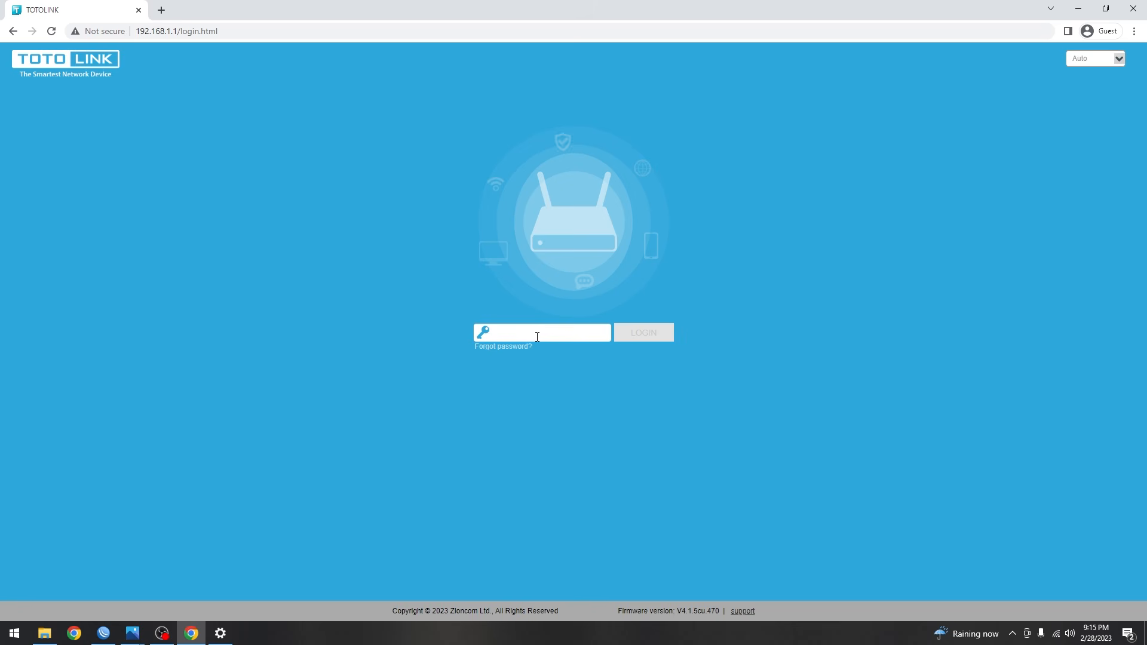
{"action": "key", "text": "Return"}
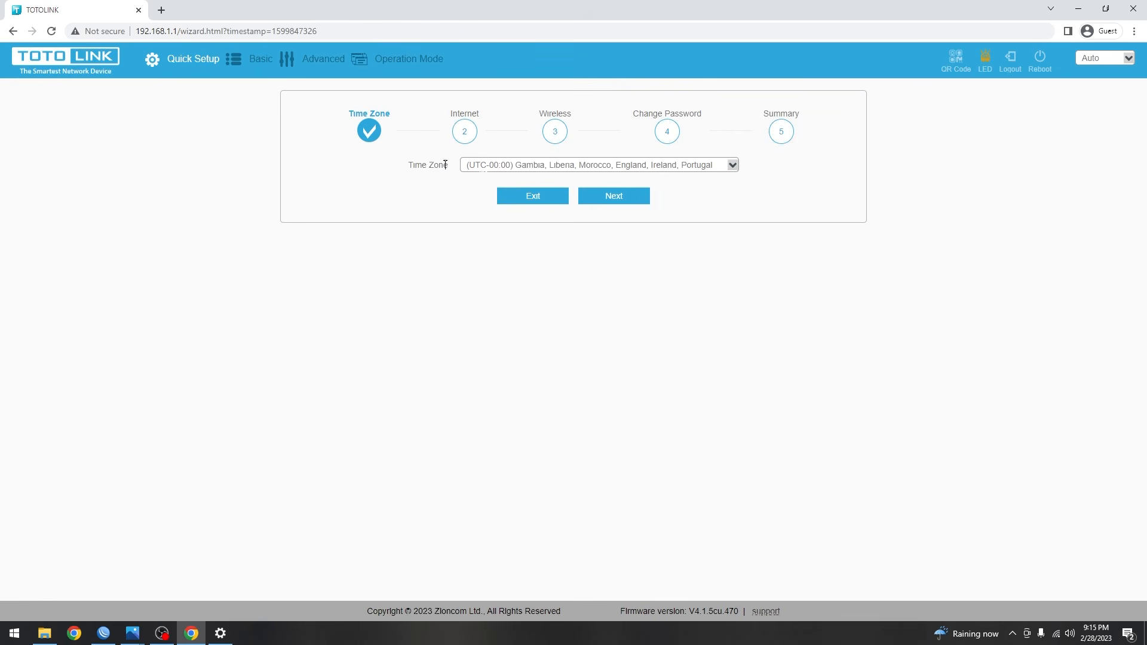
- Set the time zone to UTC+07:00, choose PPPoE, and enter the second client's PPPoE user name
{"action": "left_click", "coordinate": [559, 174]}
{"action": "scroll", "coordinate": [526, 310], "scroll_direction": "down", "scroll_amount": 1}
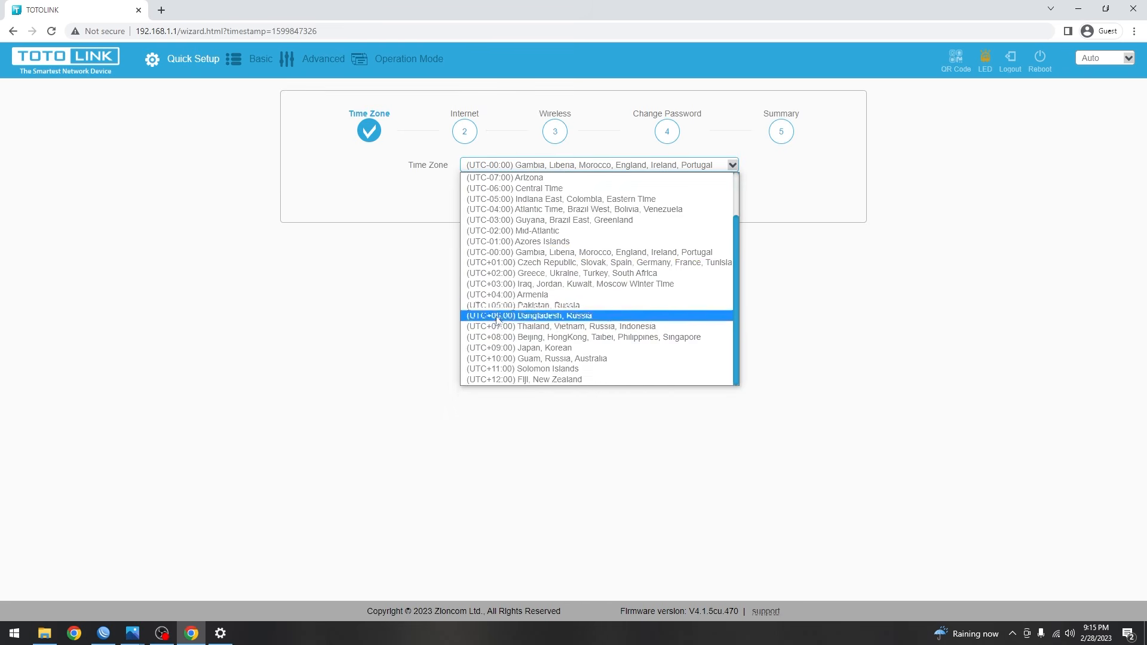
{"action": "left_click", "coordinate": [502, 315]}
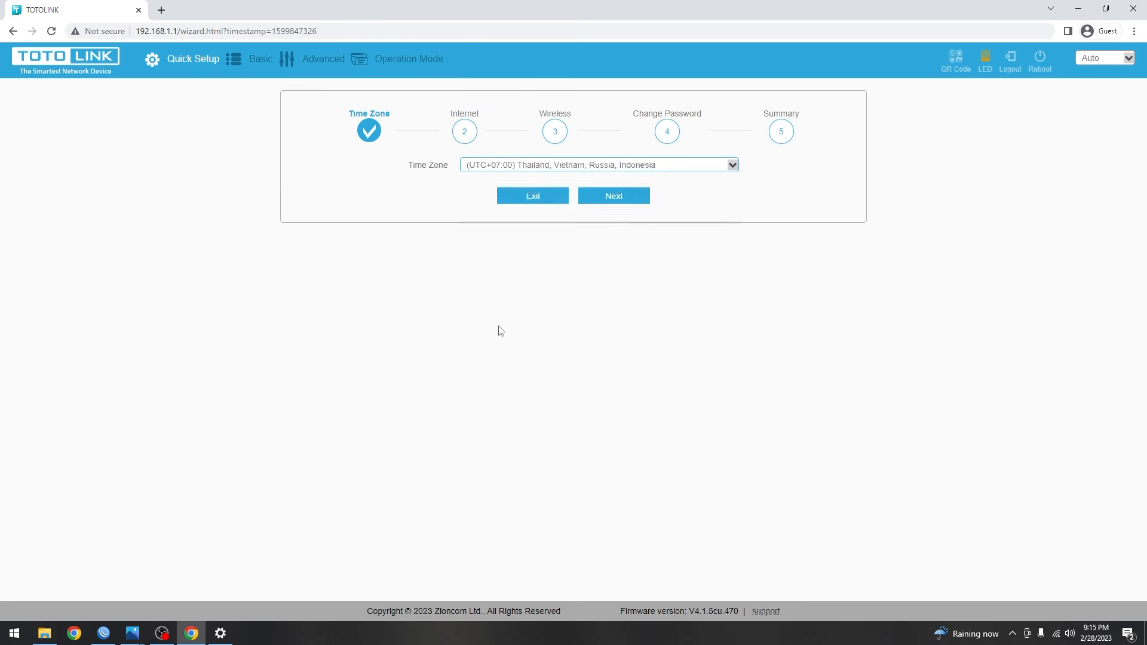
{"action": "left_click", "coordinate": [616, 199]}
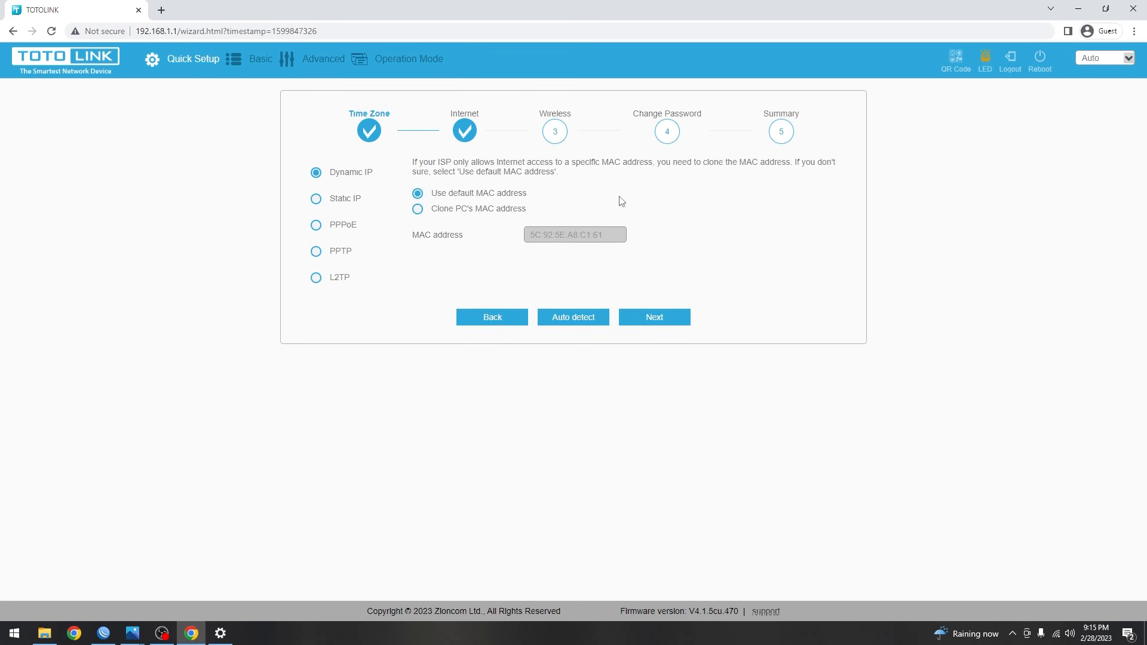
{"action": "left_click", "coordinate": [344, 232]}
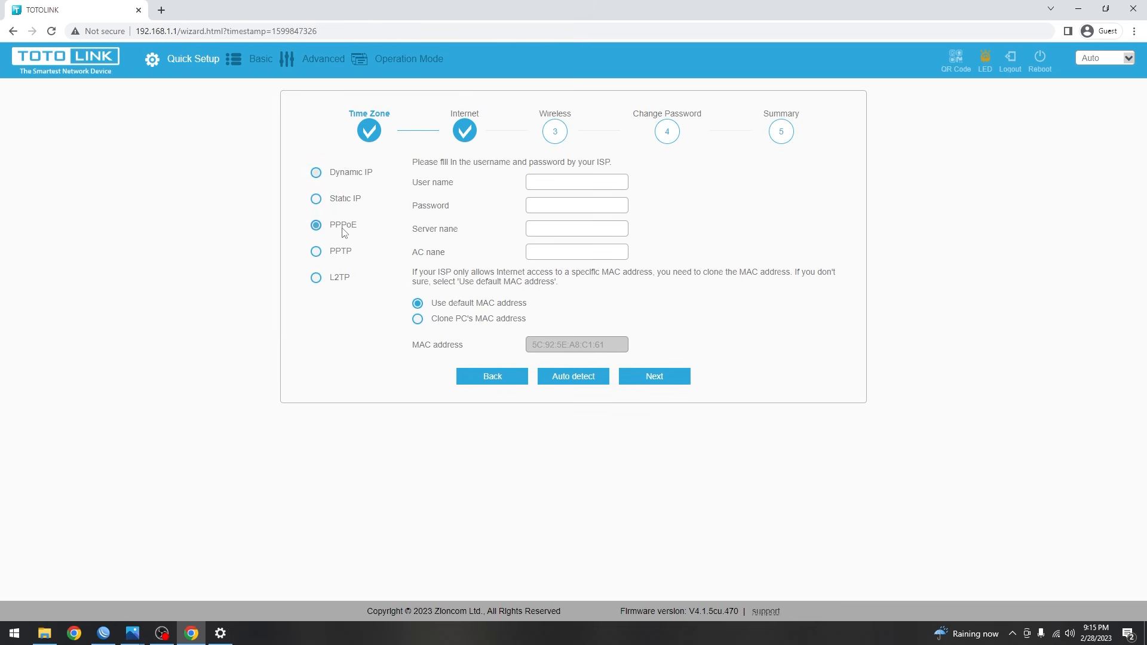
{"action": "left_click", "coordinate": [579, 184]}
{"action": "type", "text": "rumahjundl"}
{"action": "key", "text": "Tab"}
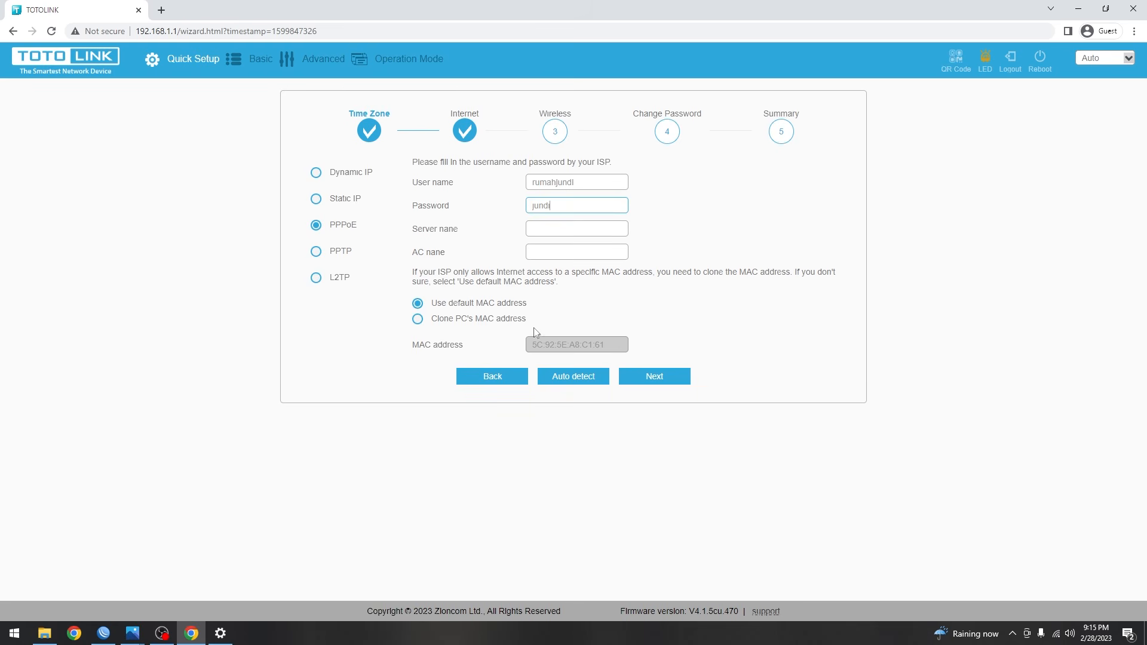
- Disable the 5GHz radio, rename the 2.4GHz SSID, and enable encryption with a Wi-Fi password
{"action": "left_click", "coordinate": [656, 377]}
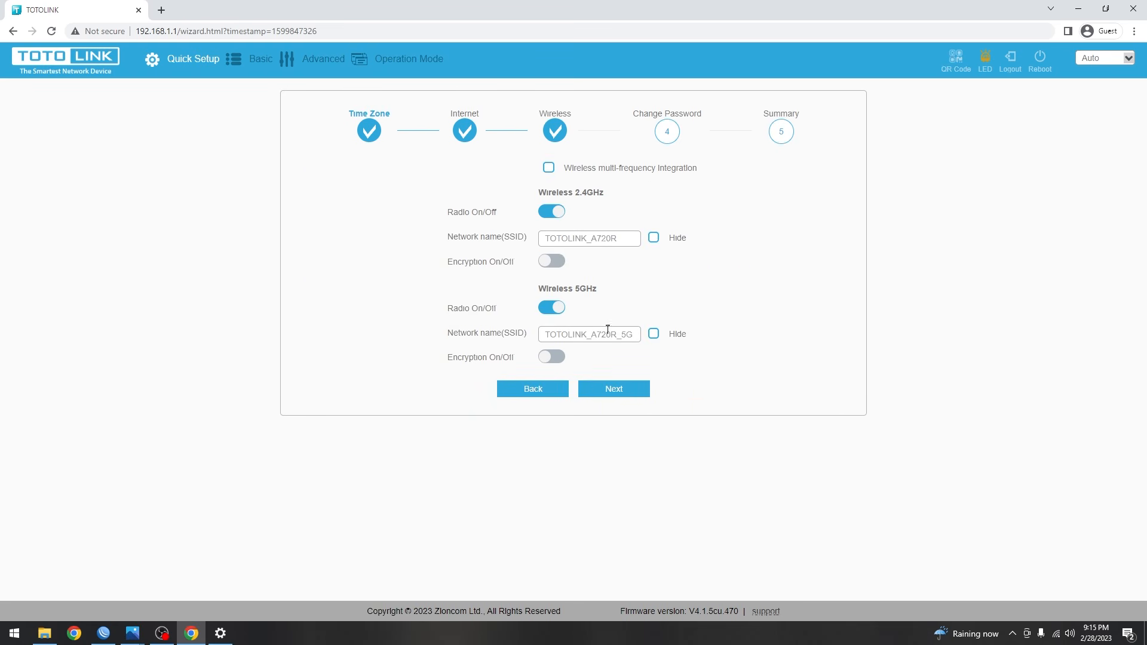
{"action": "left_click", "coordinate": [558, 311]}
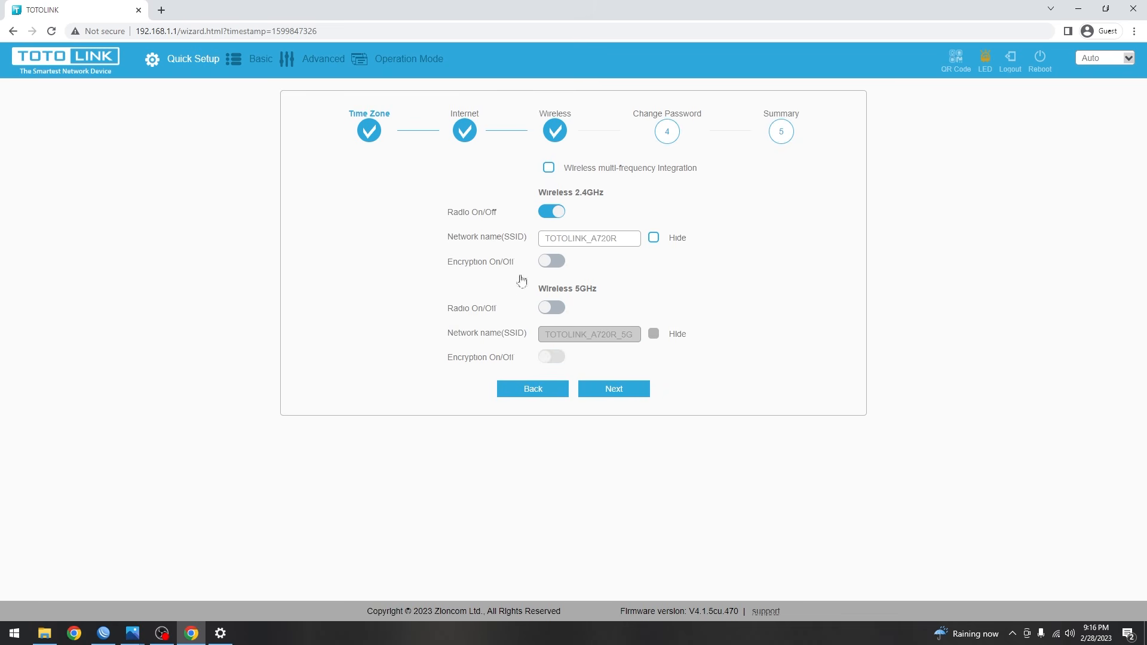
{"action": "left_click_drag", "start_coordinate": [634, 240], "coordinate": [461, 234]}
{"action": "type", "text": "Rumah Jundi"}
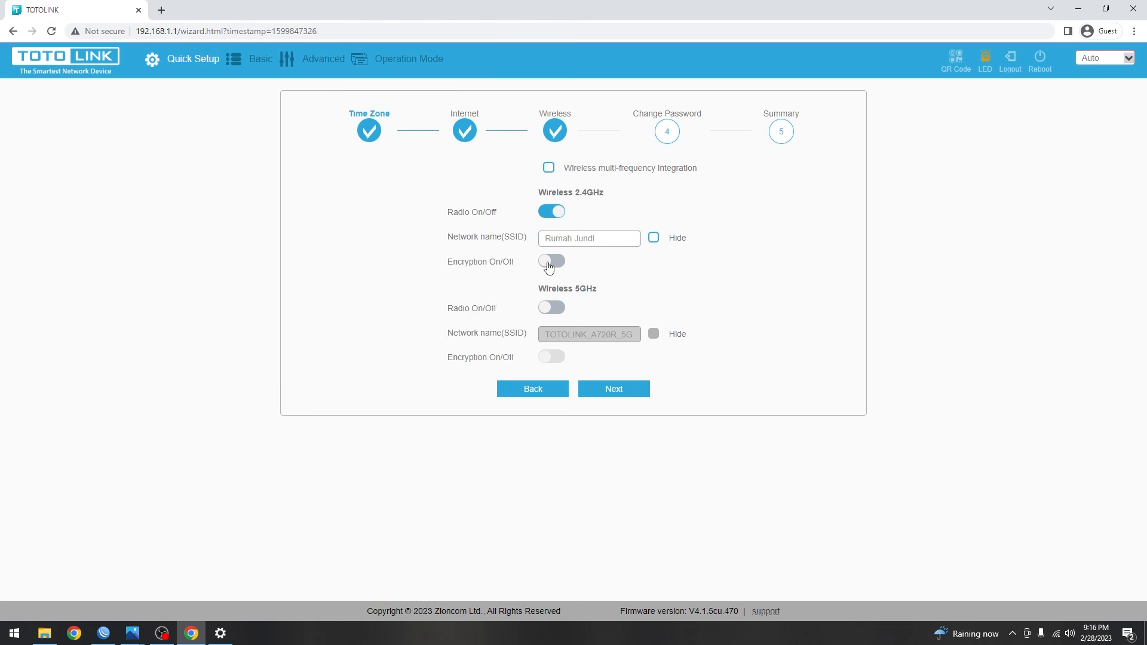
{"action": "left_click", "coordinate": [549, 262]}
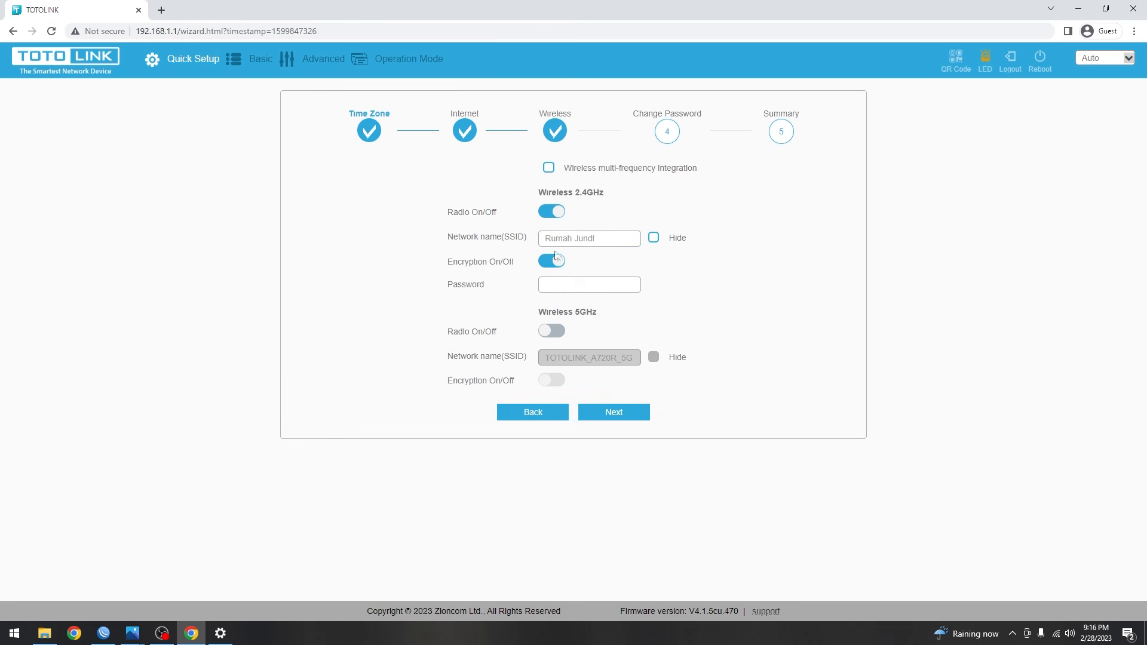
{"action": "left_click", "coordinate": [563, 285]}
- Reuse the 2.4G wireless password as the router login password and apply the quick setup
{"action": "left_click", "coordinate": [598, 412]}
{"action": "left_click_drag", "start_coordinate": [585, 169], "coordinate": [523, 168]}
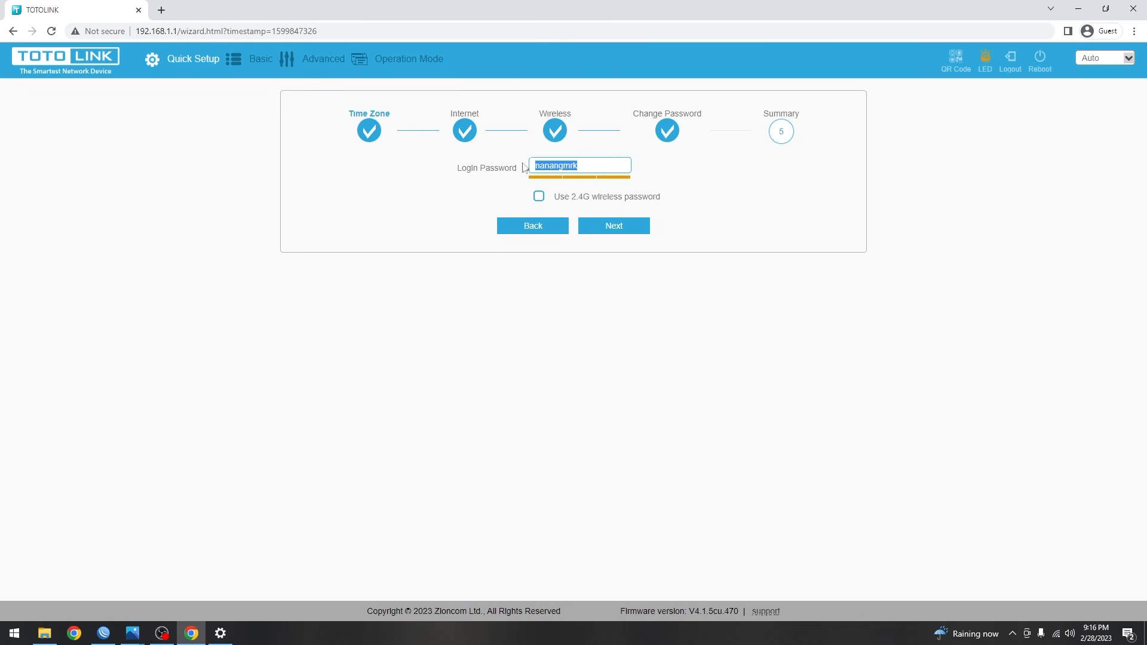
{"action": "left_click", "coordinate": [539, 198]}
{"action": "left_click_drag", "start_coordinate": [583, 167], "coordinate": [524, 168]}
{"action": "left_click", "coordinate": [561, 210]}
{"action": "left_click", "coordinate": [607, 225]}
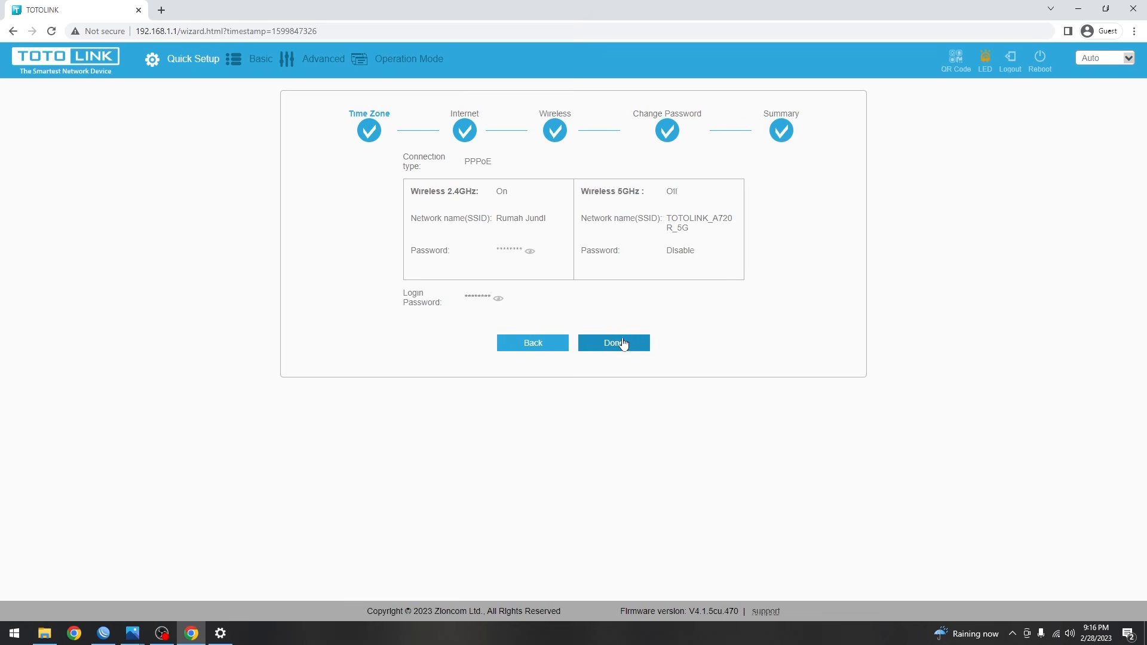
{"action": "left_click", "coordinate": [624, 345]}
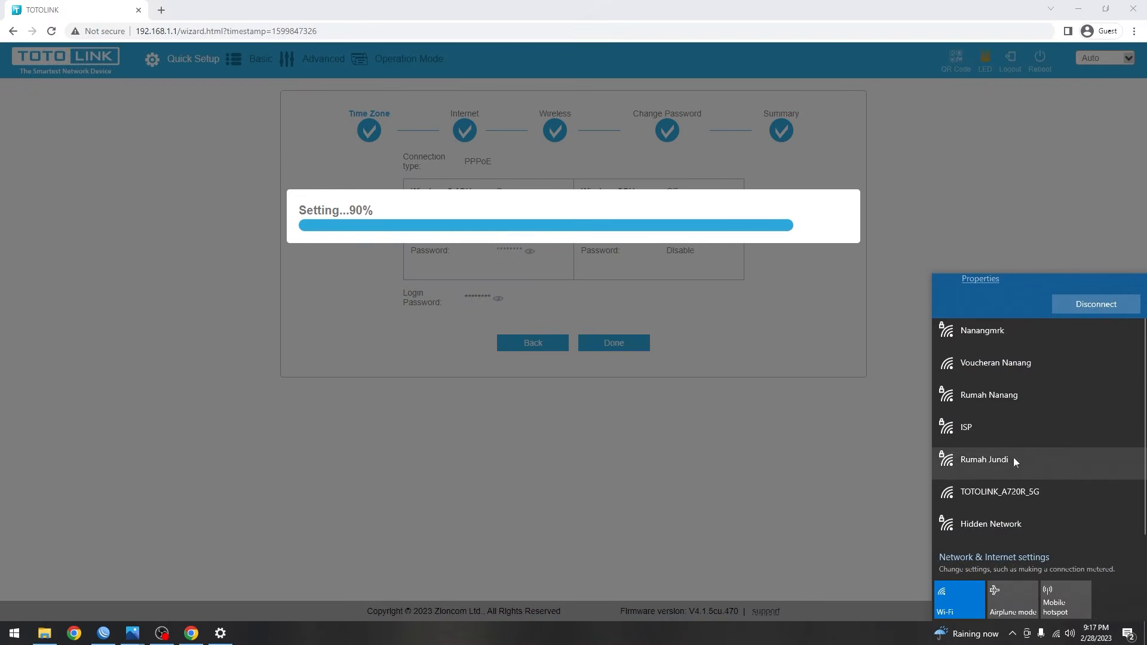
- Join the router's renamed 2.4GHz Wi-Fi with its security key, then open a blank Chrome tab
{"action": "left_click", "coordinate": [1016, 457]}
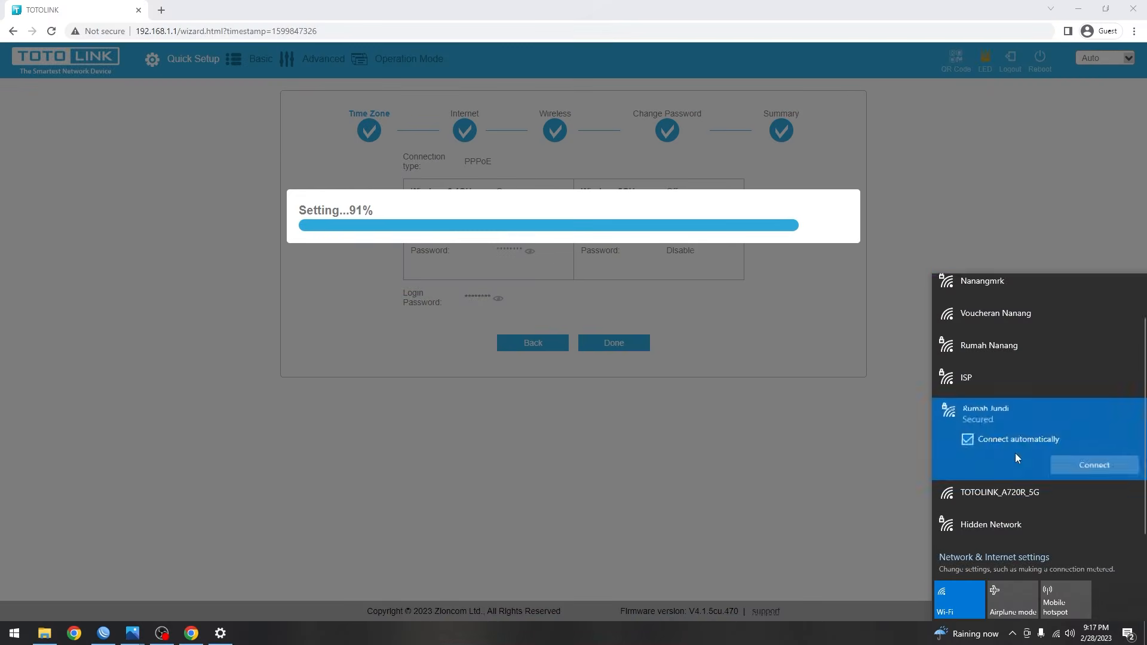
{"action": "left_click", "coordinate": [1080, 465]}
{"action": "type", "text": "********"}
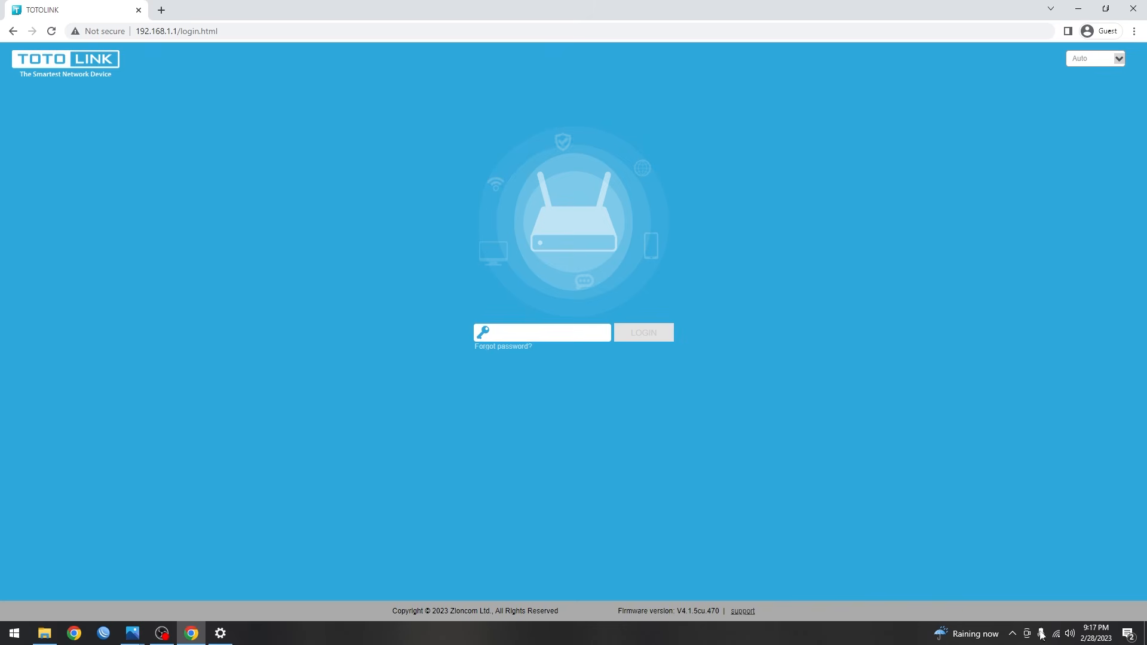
{"action": "left_click", "coordinate": [1056, 634]}
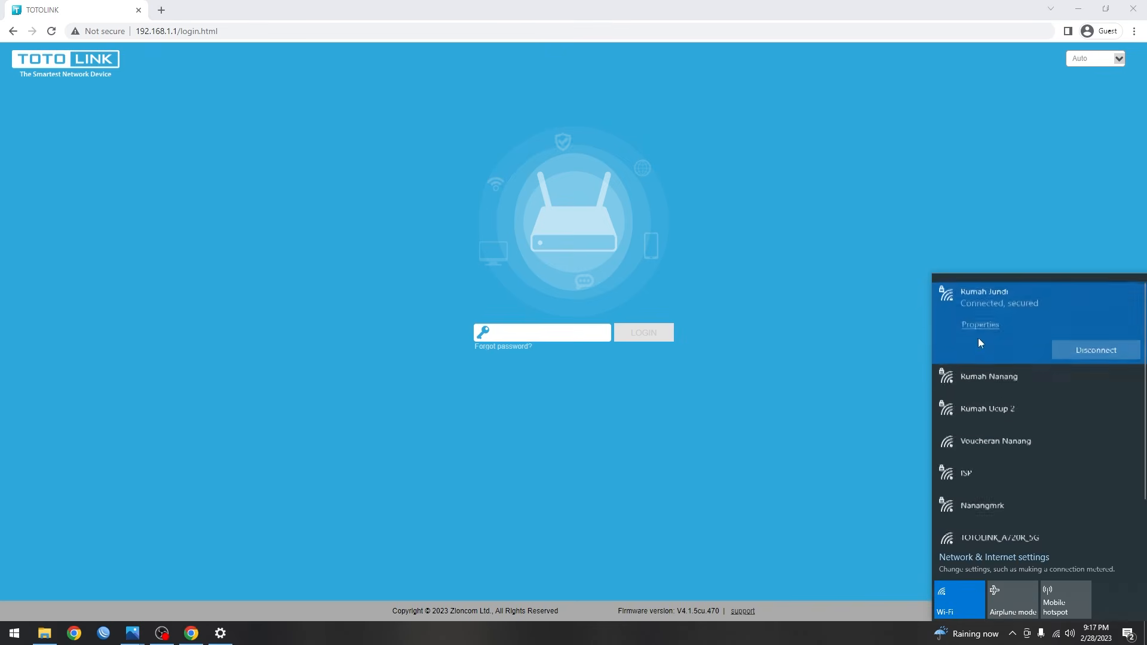
{"action": "left_click", "coordinate": [54, 4]}
{"action": "left_click", "coordinate": [162, 10]}
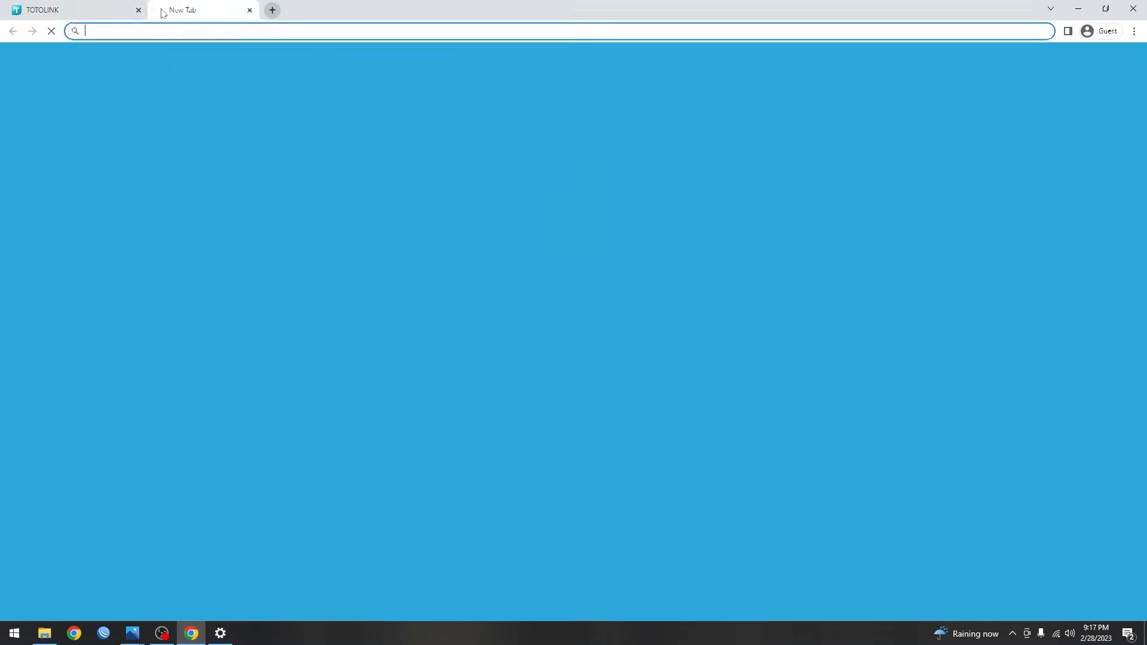
- Run a Speedtest by Ookla test found through Google (40 ms ping, ~4.79 Mbps download), then close its tab
{"action": "type", "text": "spee"}
{"action": "left_click", "coordinate": [119, 76]}
{"action": "scroll", "coordinate": [610, 320], "scroll_direction": "down", "scroll_amount": 20}
{"action": "scroll", "coordinate": [611, 319], "scroll_direction": "up", "scroll_amount": 20}
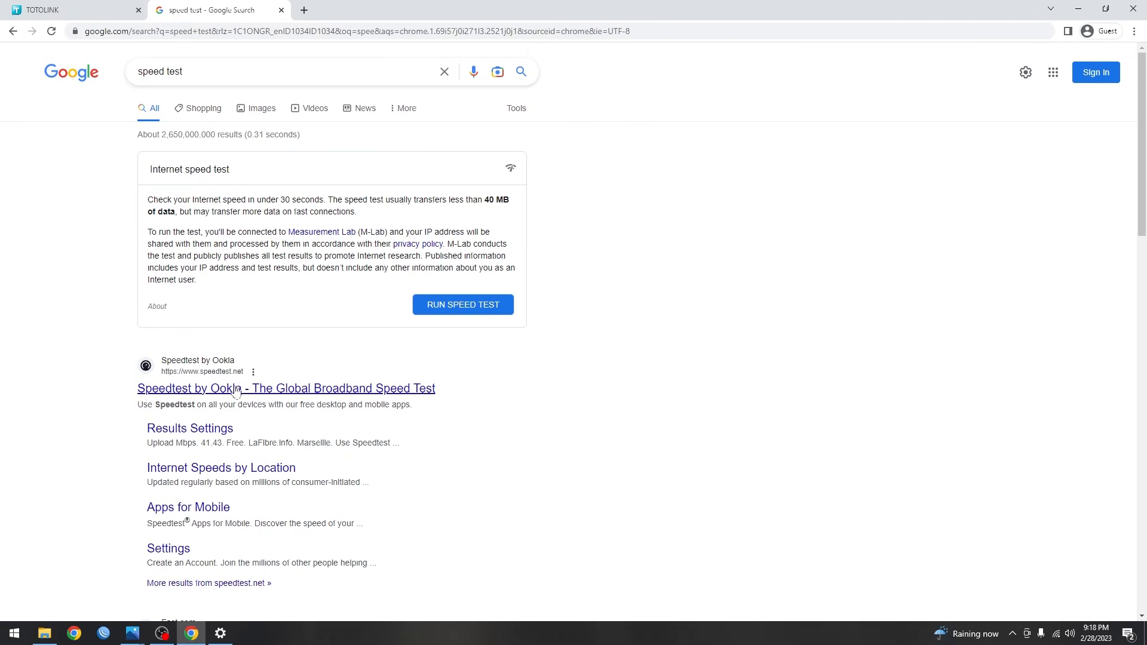
{"action": "left_click", "coordinate": [233, 389]}
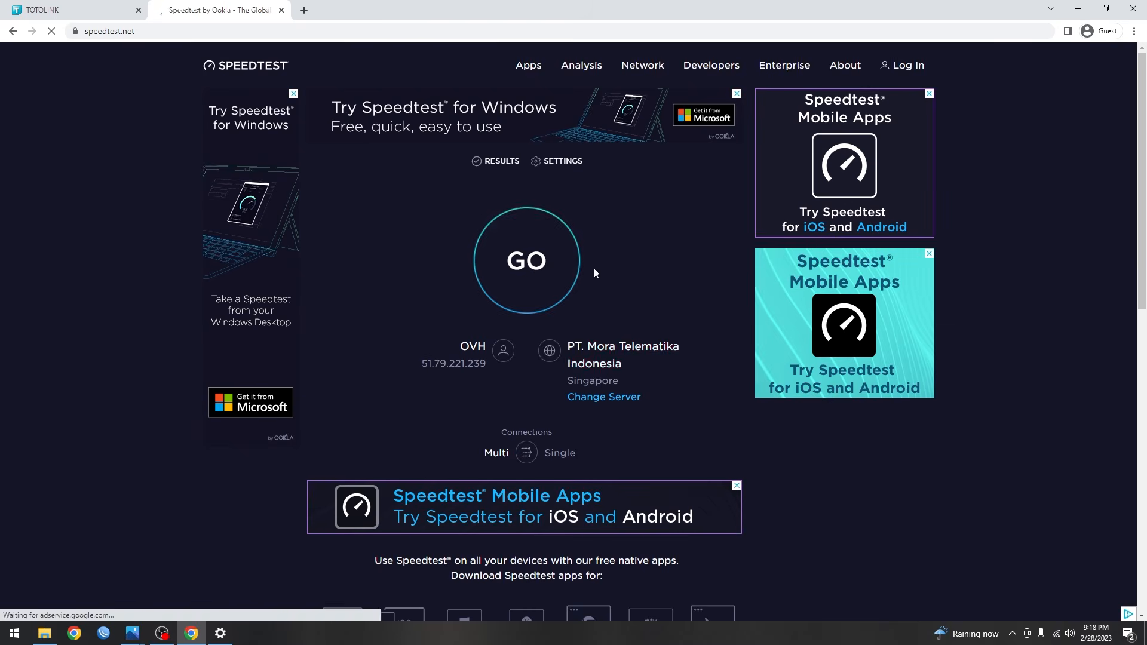
{"action": "left_click", "coordinate": [551, 276]}
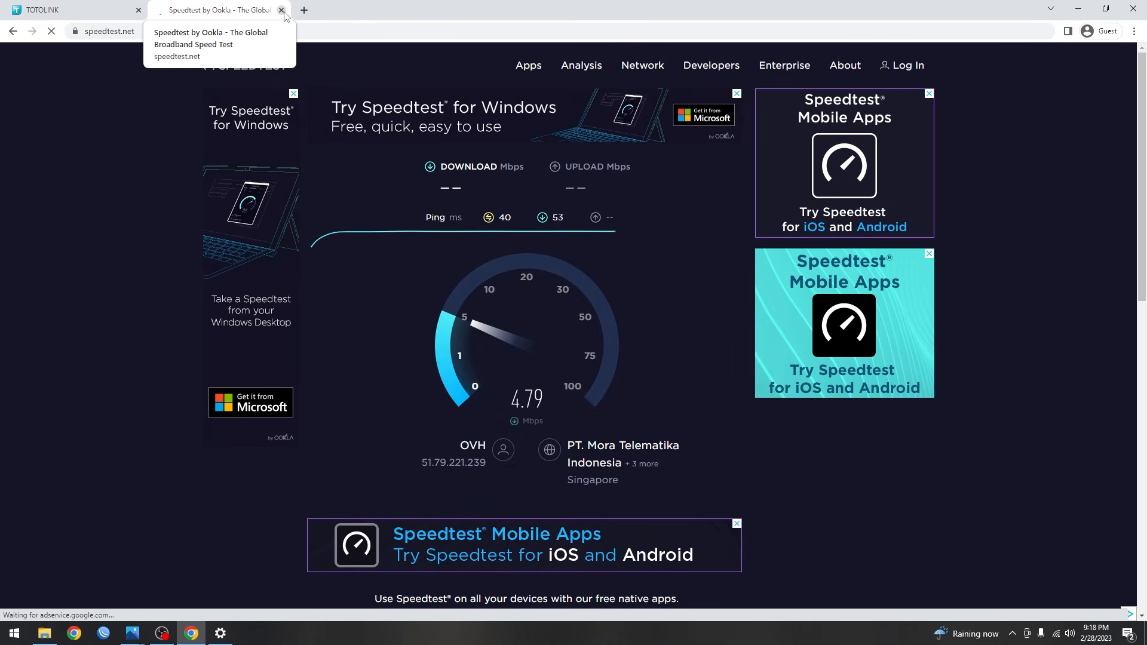
{"action": "left_click", "coordinate": [282, 11]}
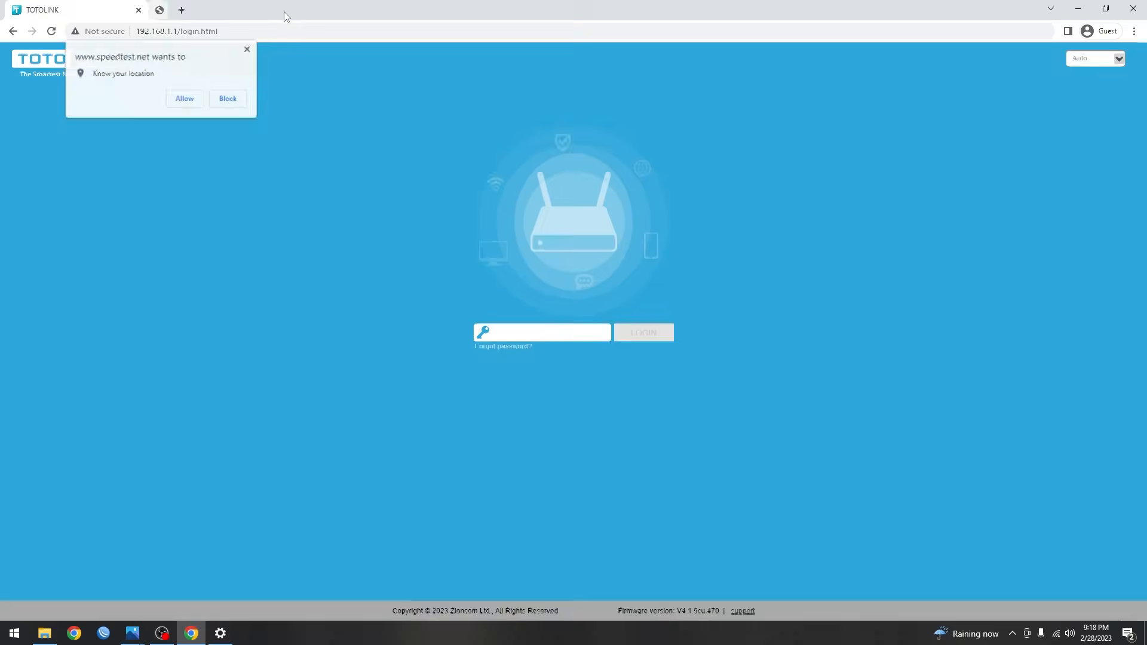